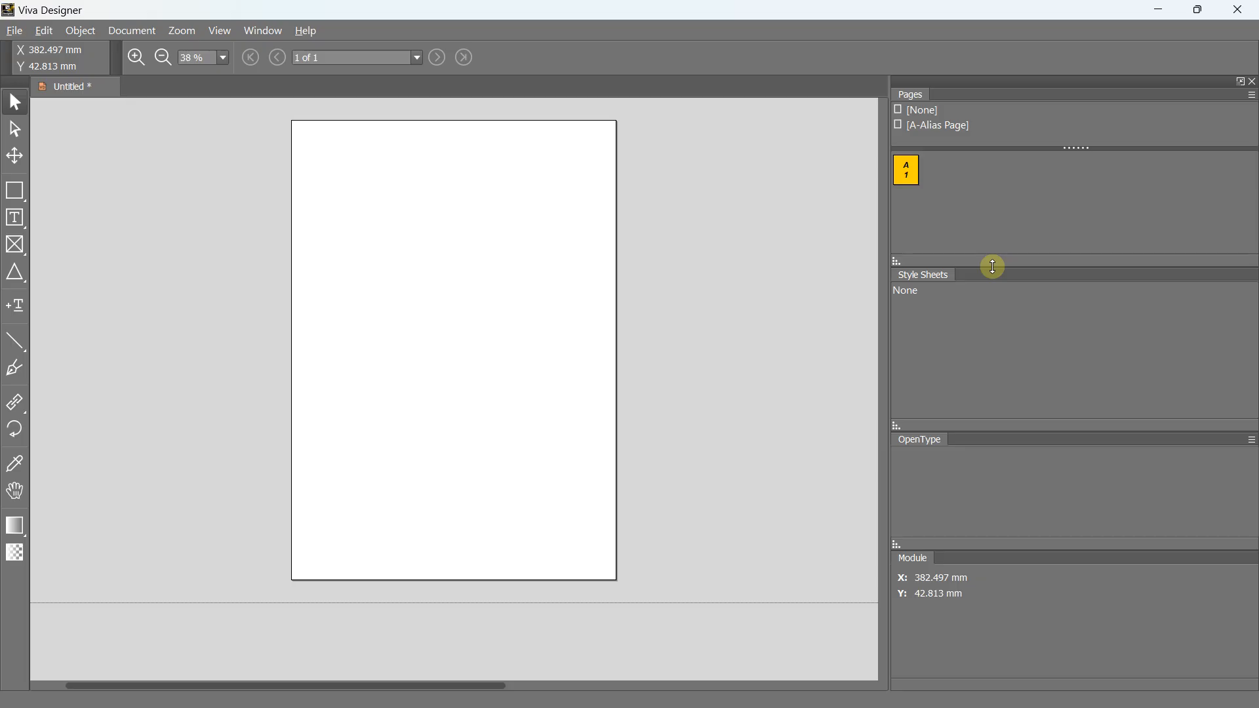
Enlarge the page thumbnail area and insert six new document pages after page 1
{"action": "left_click_drag", "start_coordinate": [994, 269], "coordinate": [989, 343]}
{"action": "left_click", "coordinate": [916, 200]}
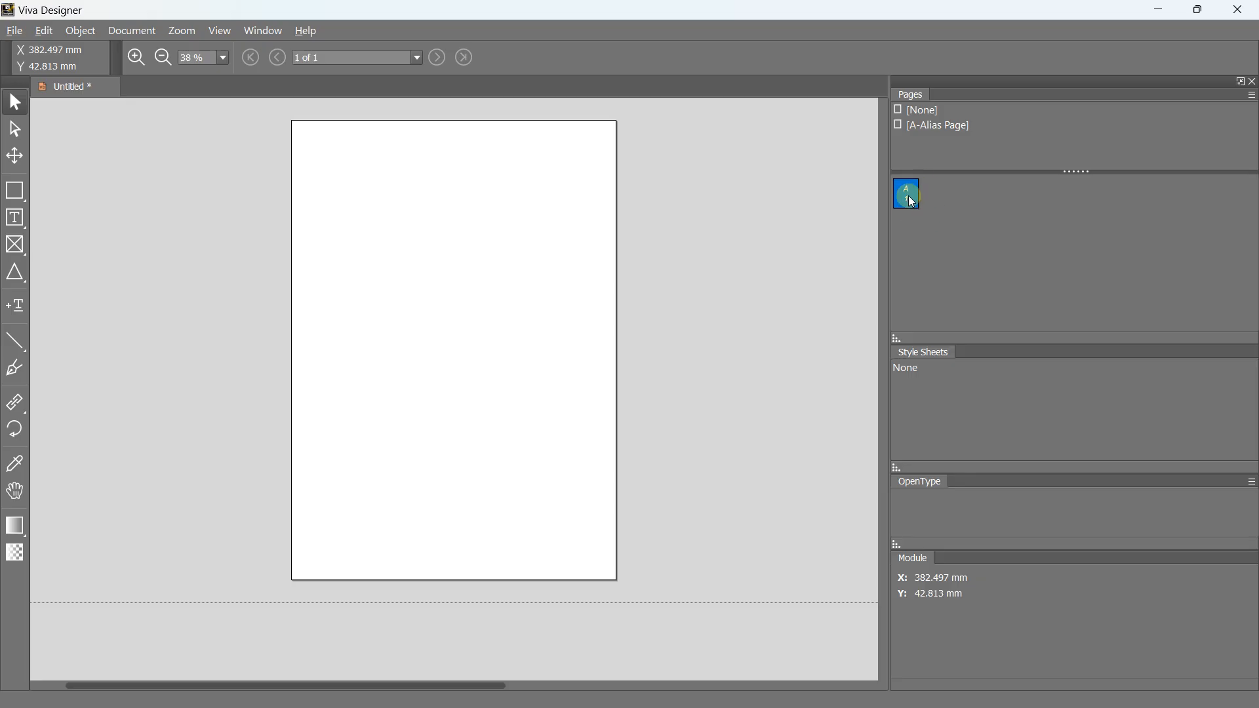
{"action": "right_click", "coordinate": [908, 196]}
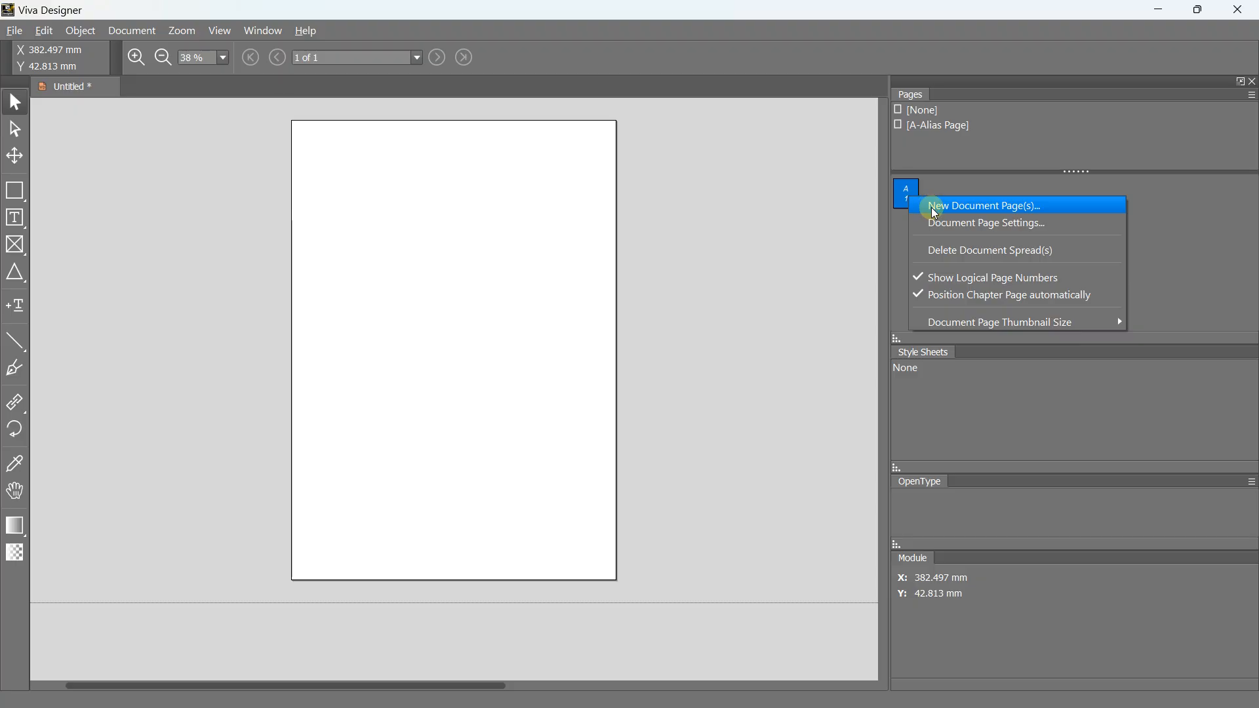
{"action": "left_click", "coordinate": [972, 214]}
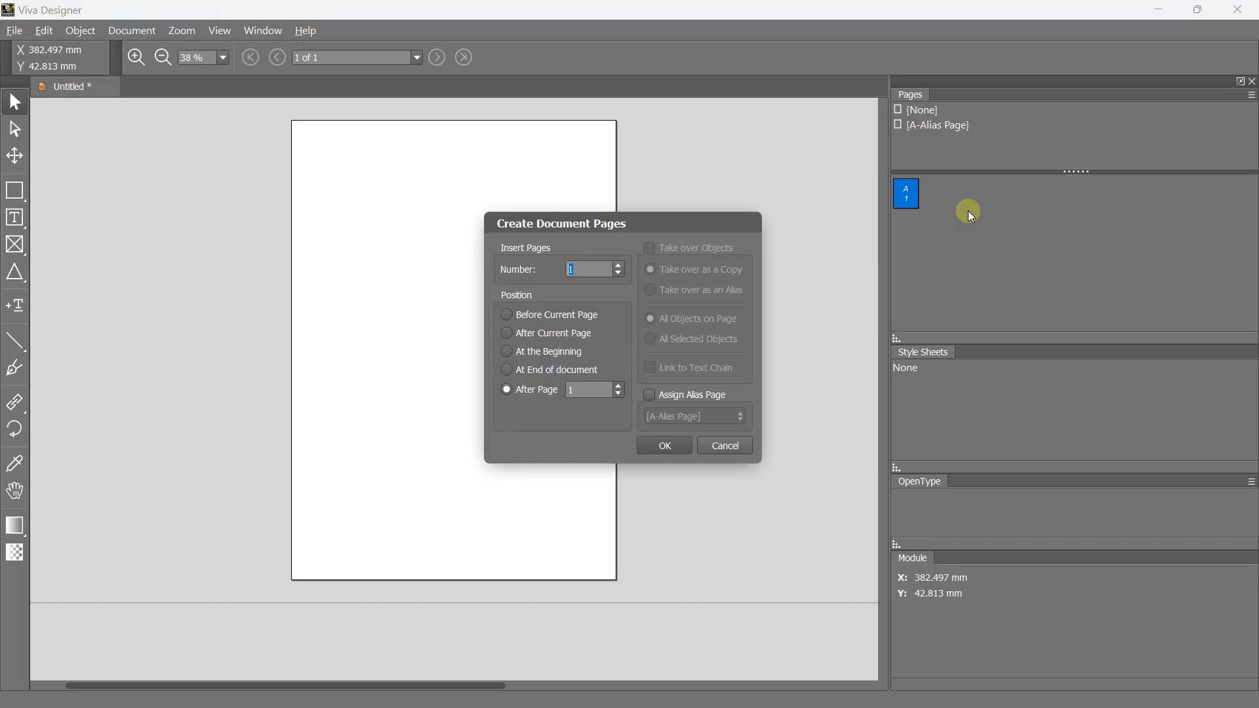
{"action": "left_click", "coordinate": [620, 266]}
{"action": "left_click", "coordinate": [621, 266]}
{"action": "left_click", "coordinate": [620, 266]}
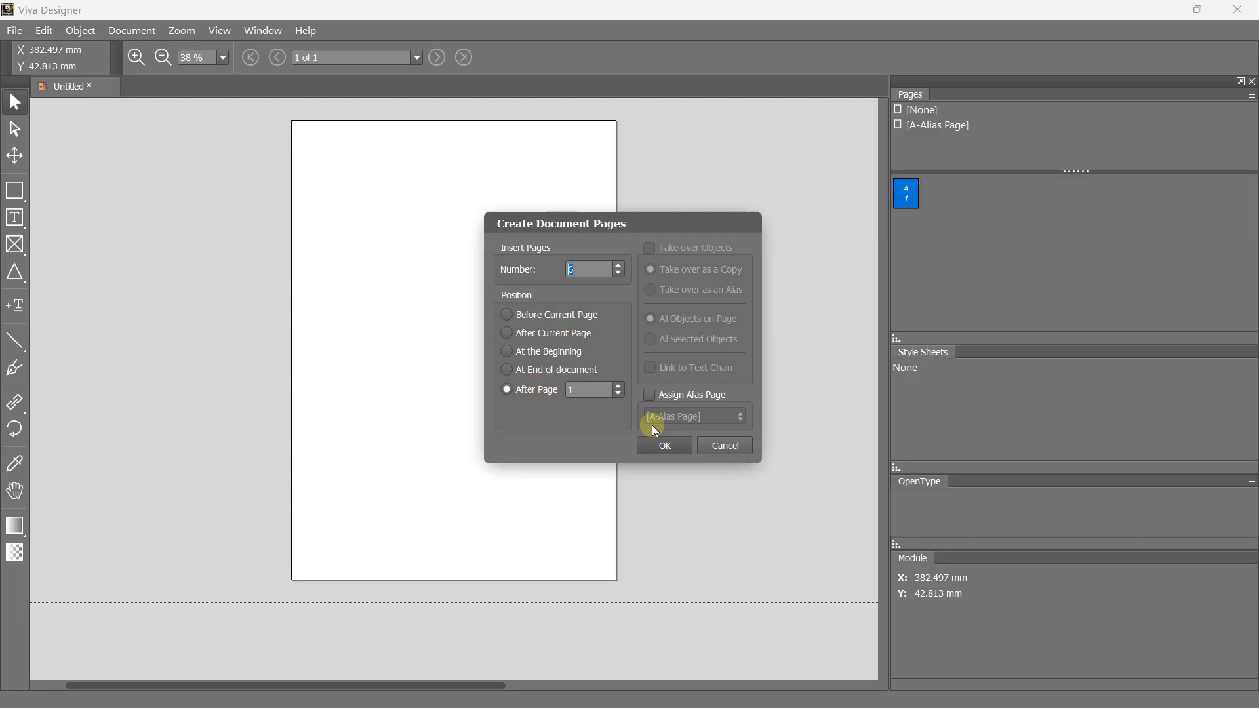
{"action": "left_click", "coordinate": [658, 443]}
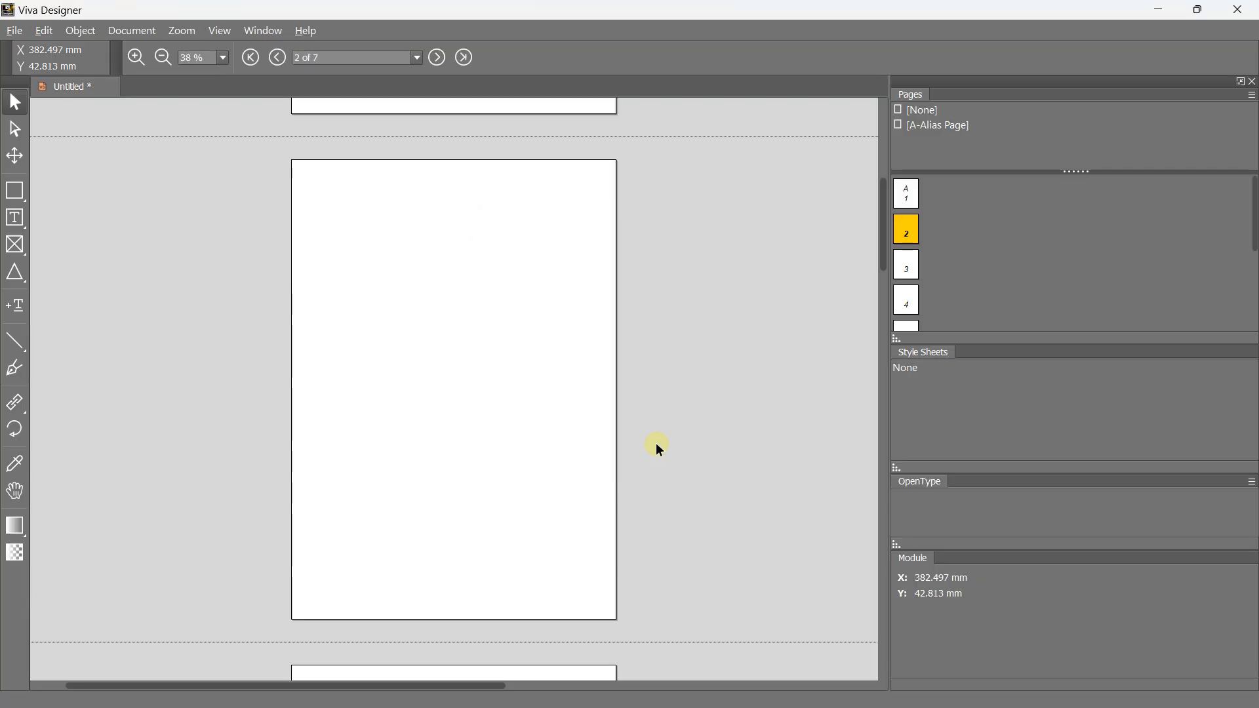
Go to page 1 and draw a 210 × 297 mm rectangle covering the whole page
{"action": "right_click", "coordinate": [913, 207]}
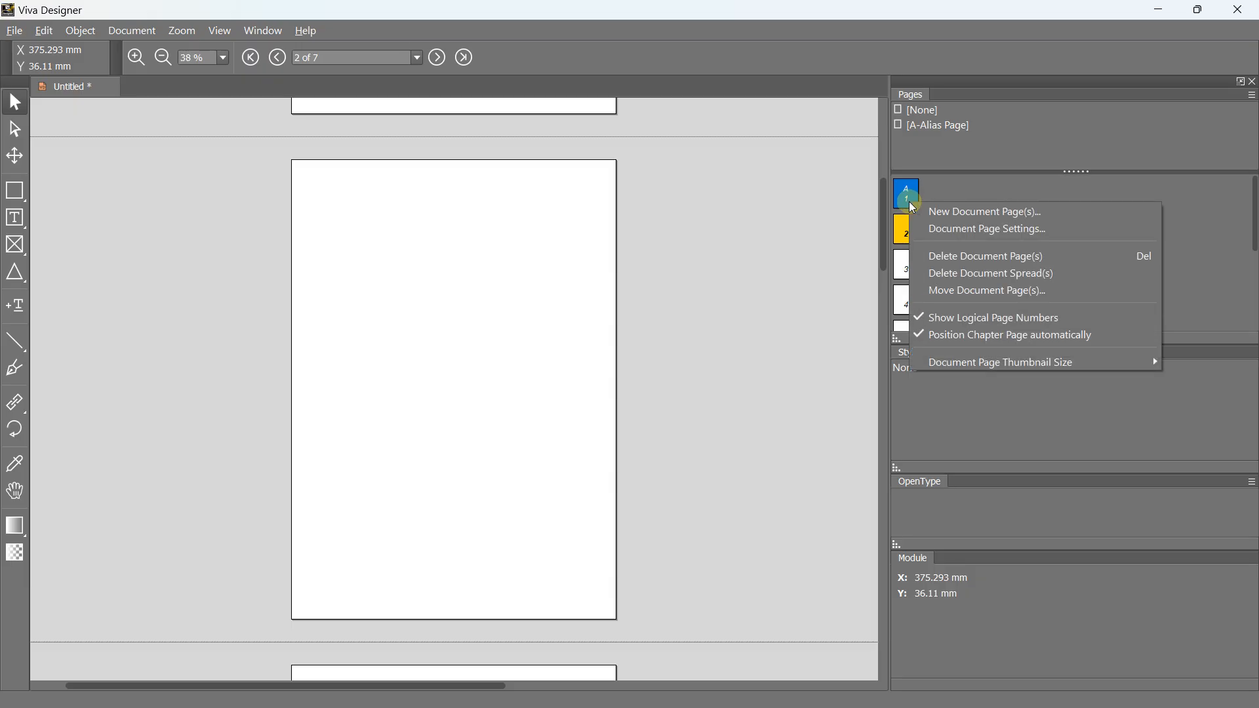
{"action": "left_click", "coordinate": [912, 185]}
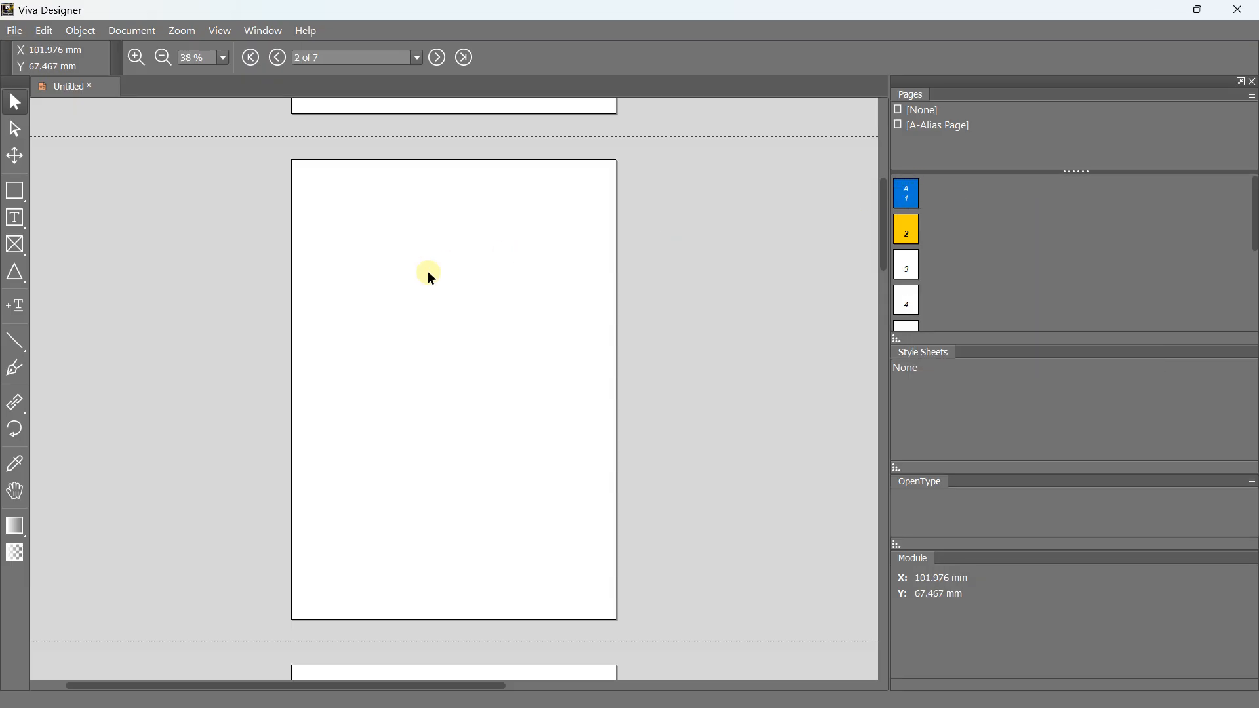
{"action": "scroll", "coordinate": [430, 278], "scroll_direction": "up", "scroll_amount": 8}
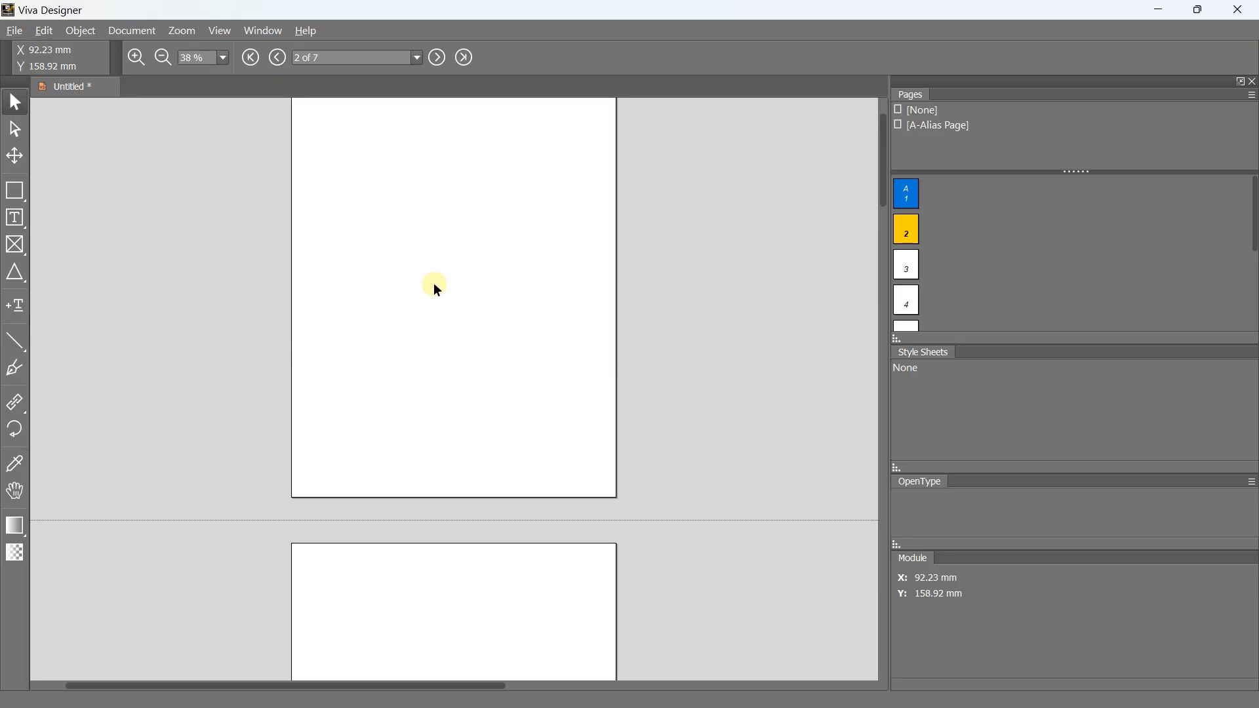
{"action": "left_click", "coordinate": [907, 193]}
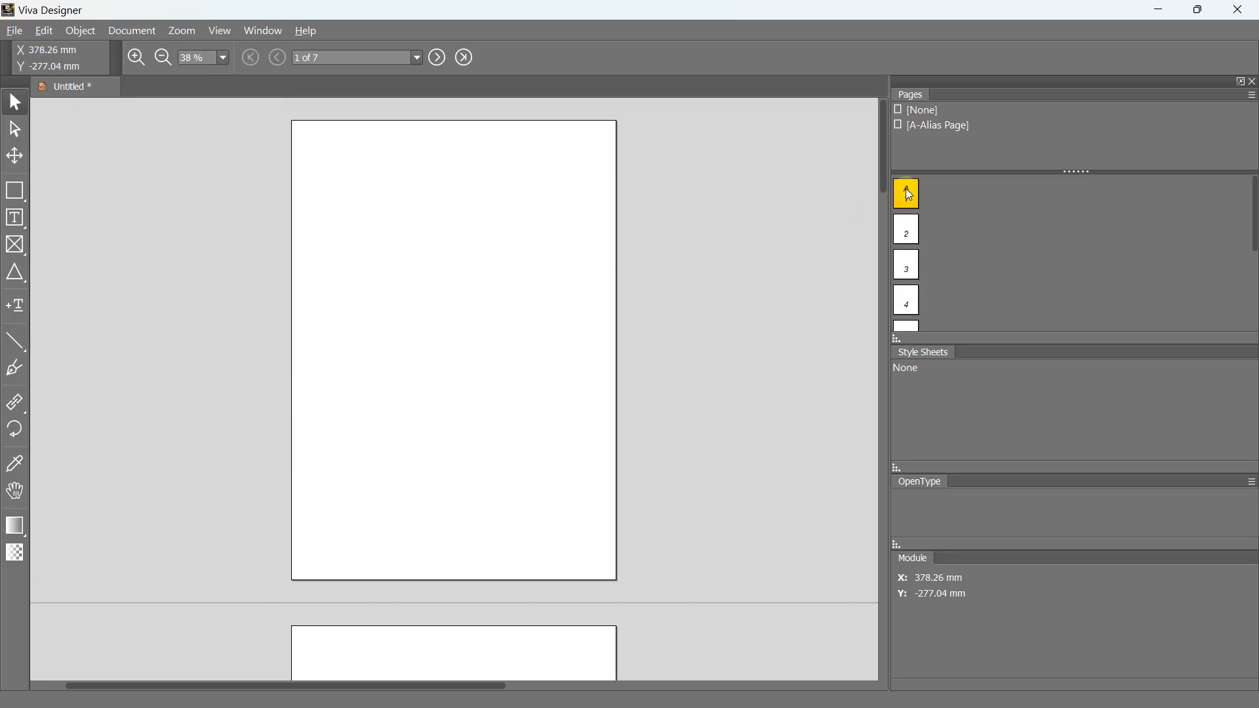
{"action": "left_click", "coordinate": [909, 270]}
{"action": "left_click", "coordinate": [907, 210]}
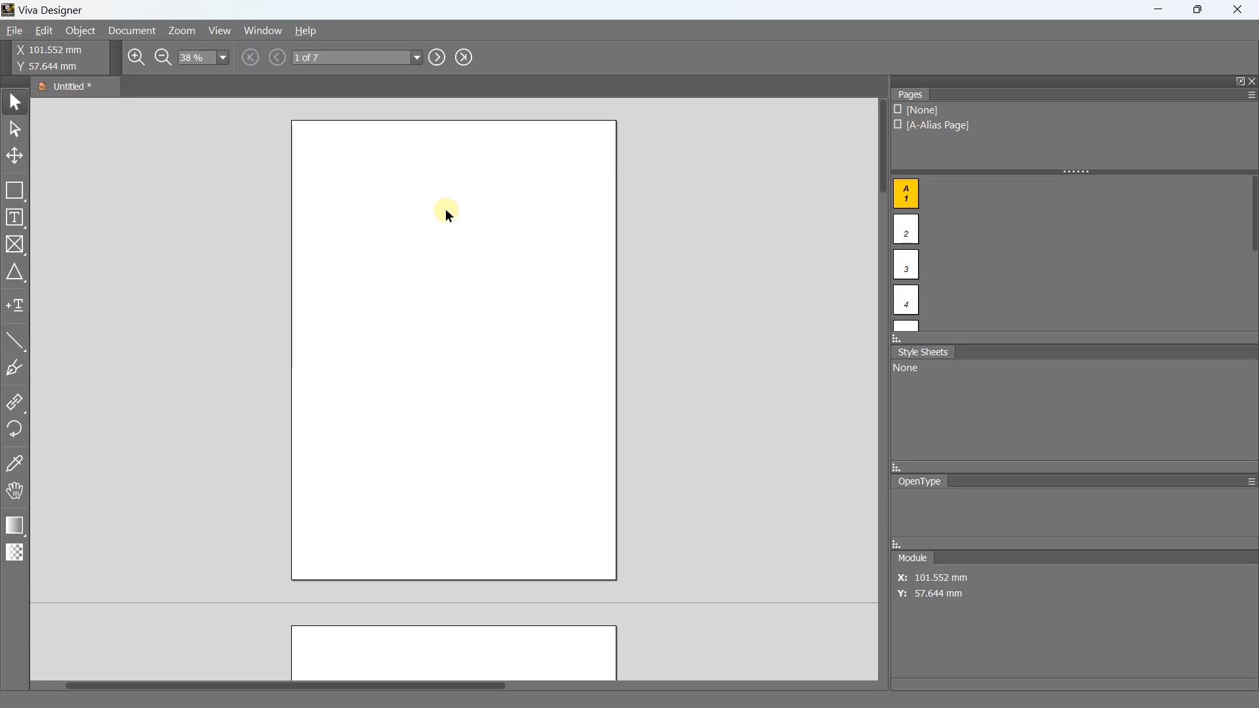
{"action": "left_click", "coordinate": [14, 190]}
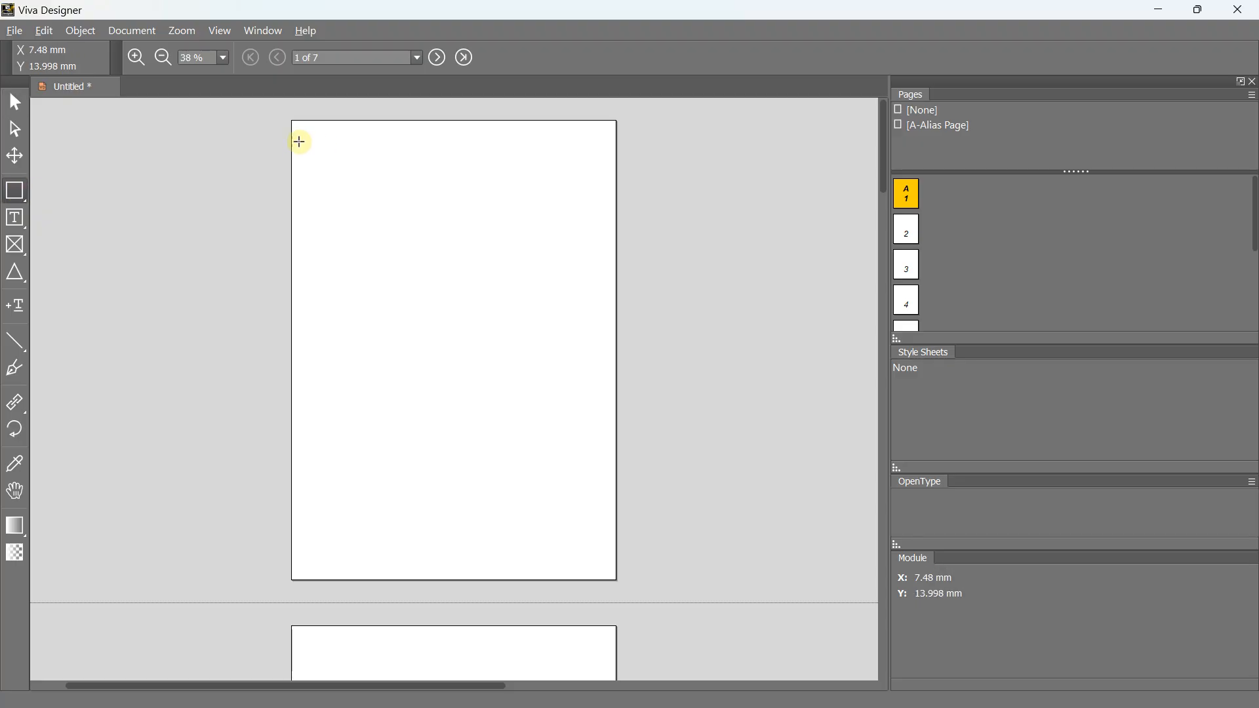
{"action": "left_click_drag", "start_coordinate": [291, 120], "coordinate": [611, 578]}
Fill the page 1 rectangle with [Red], look through its frame colors without changing them, and deselect it
{"action": "left_click", "coordinate": [370, 65]}
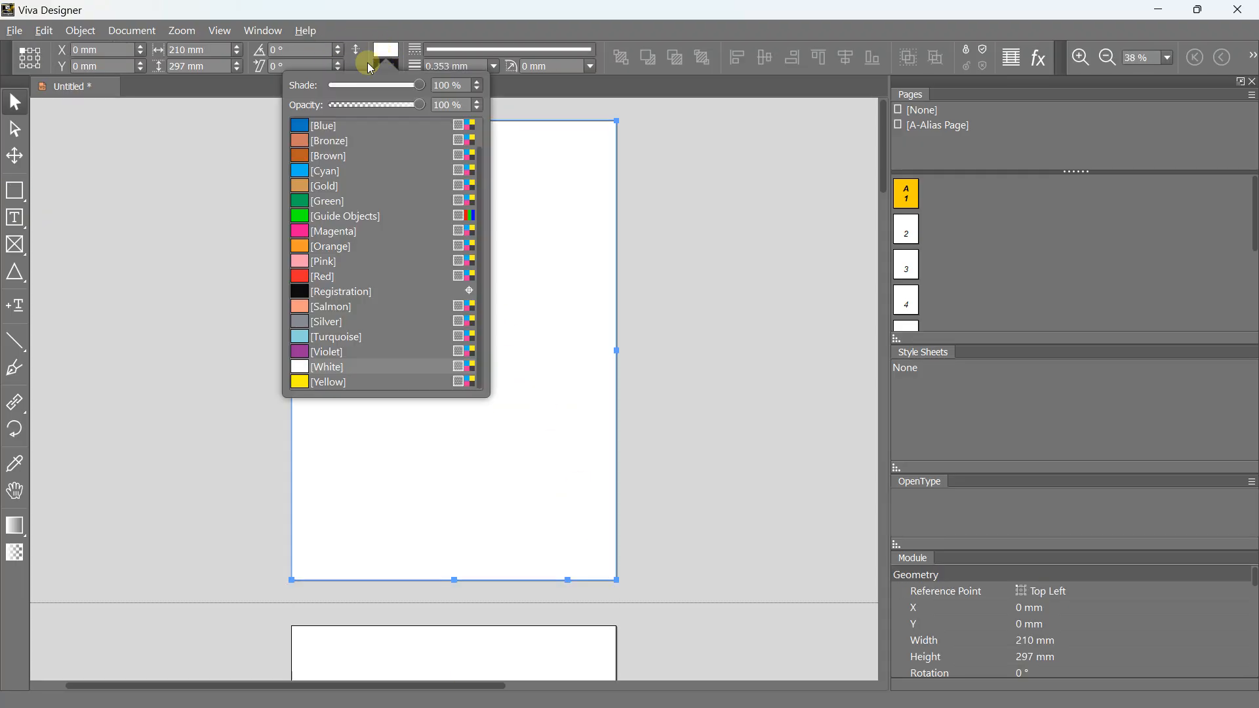
{"action": "left_click", "coordinate": [303, 276]}
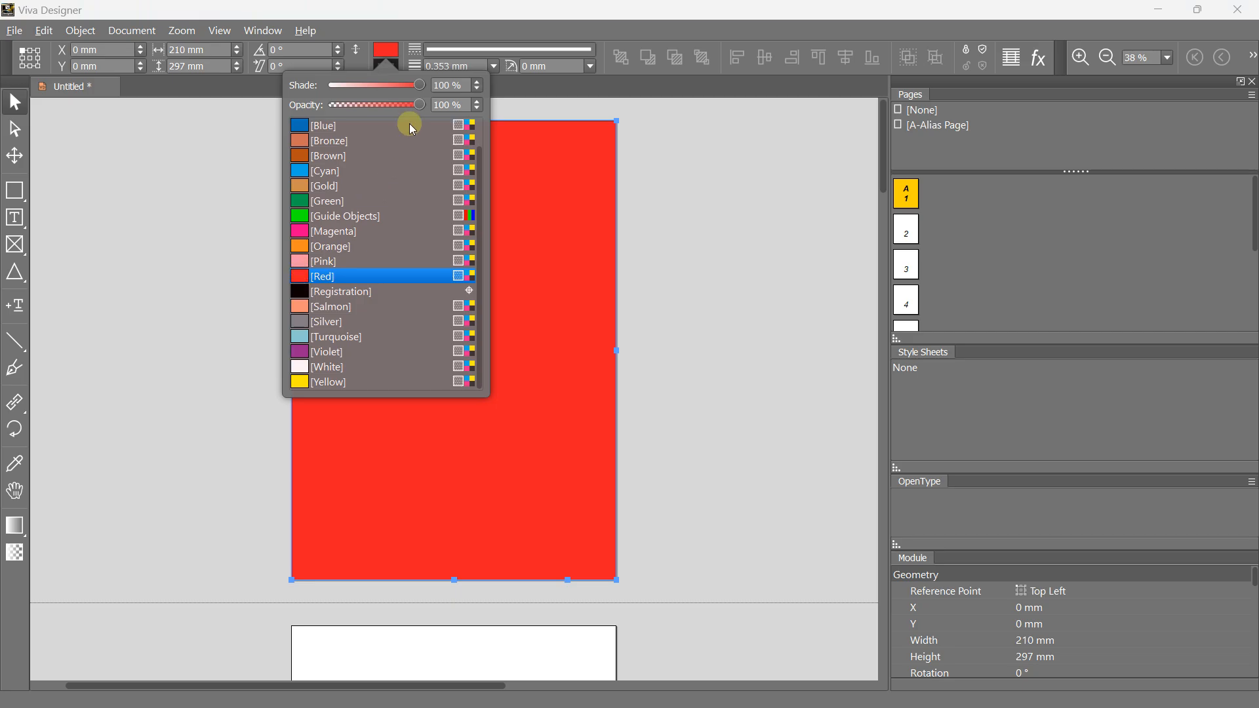
{"action": "left_click", "coordinate": [387, 51]}
{"action": "left_click", "coordinate": [386, 65]}
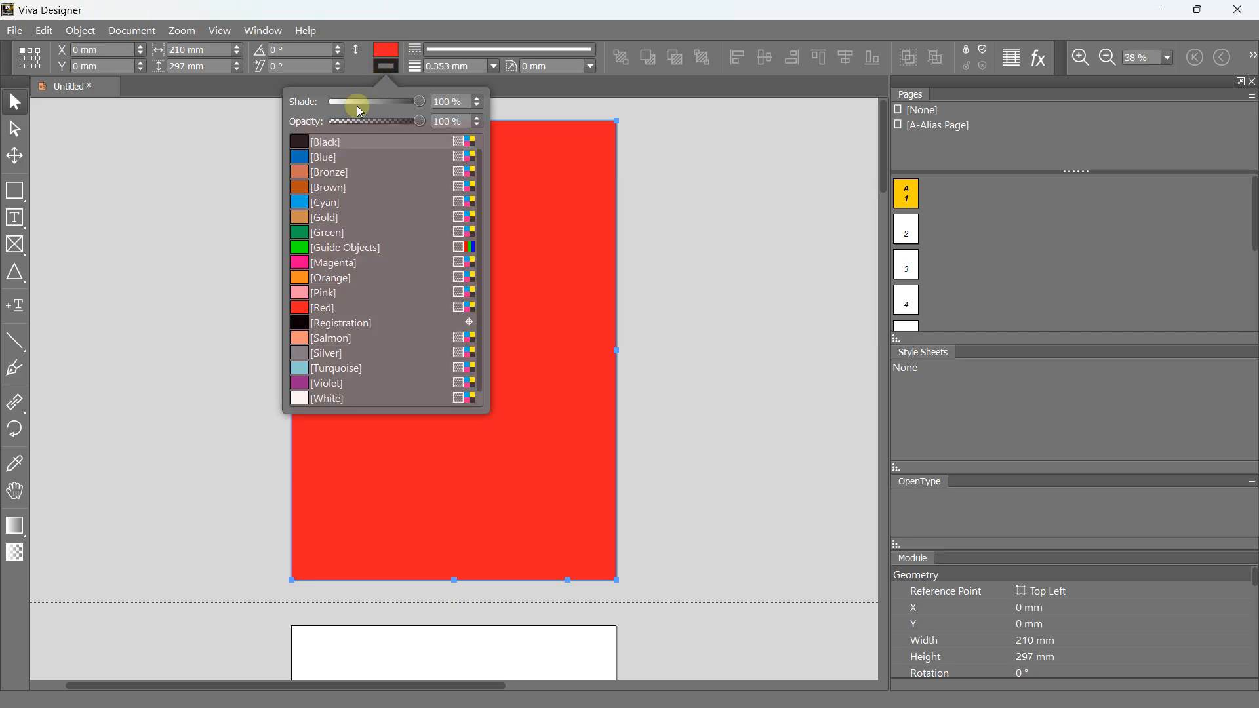
{"action": "scroll", "coordinate": [360, 164], "scroll_direction": "up", "scroll_amount": 1}
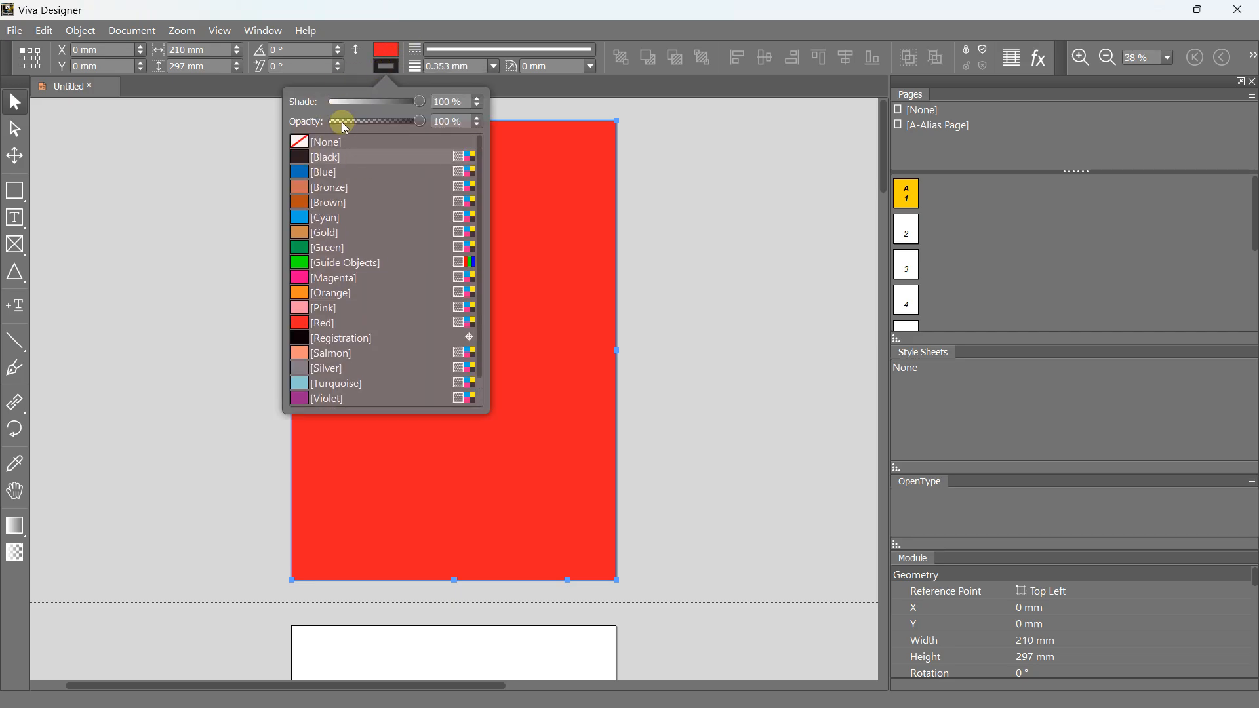
{"action": "left_click", "coordinate": [247, 174]}
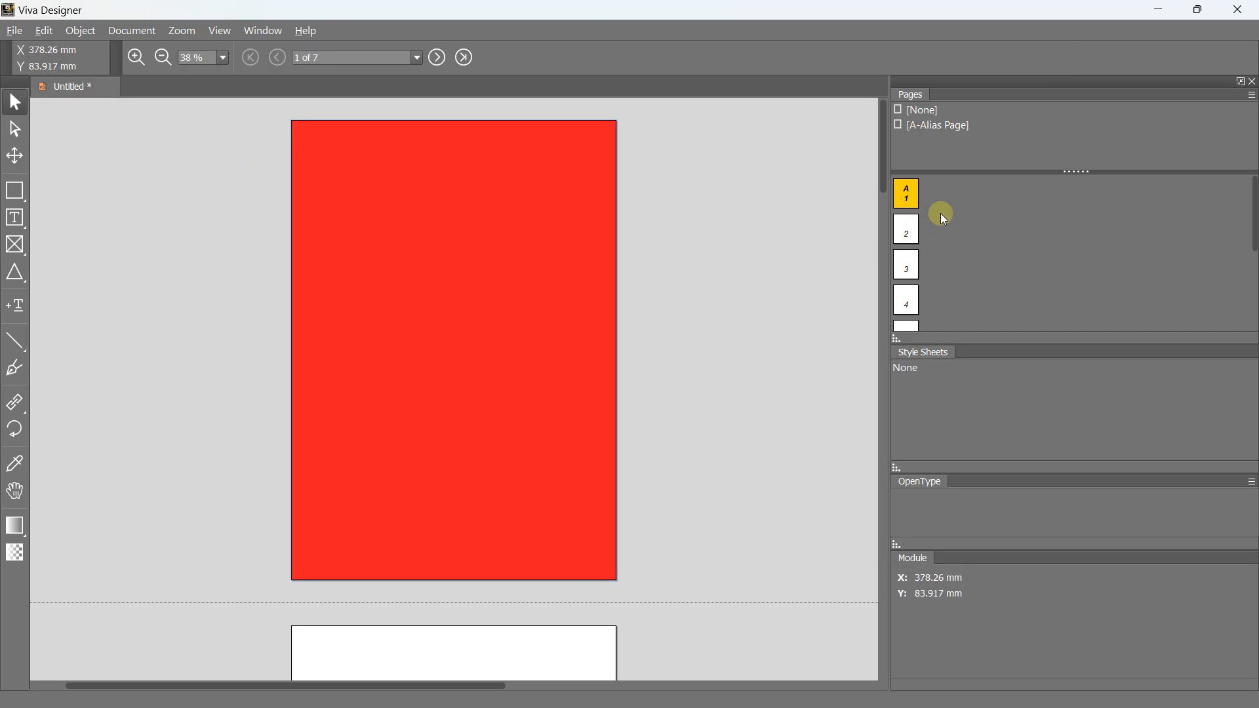
Insert three new document pages before the red page
{"action": "right_click", "coordinate": [905, 192]}
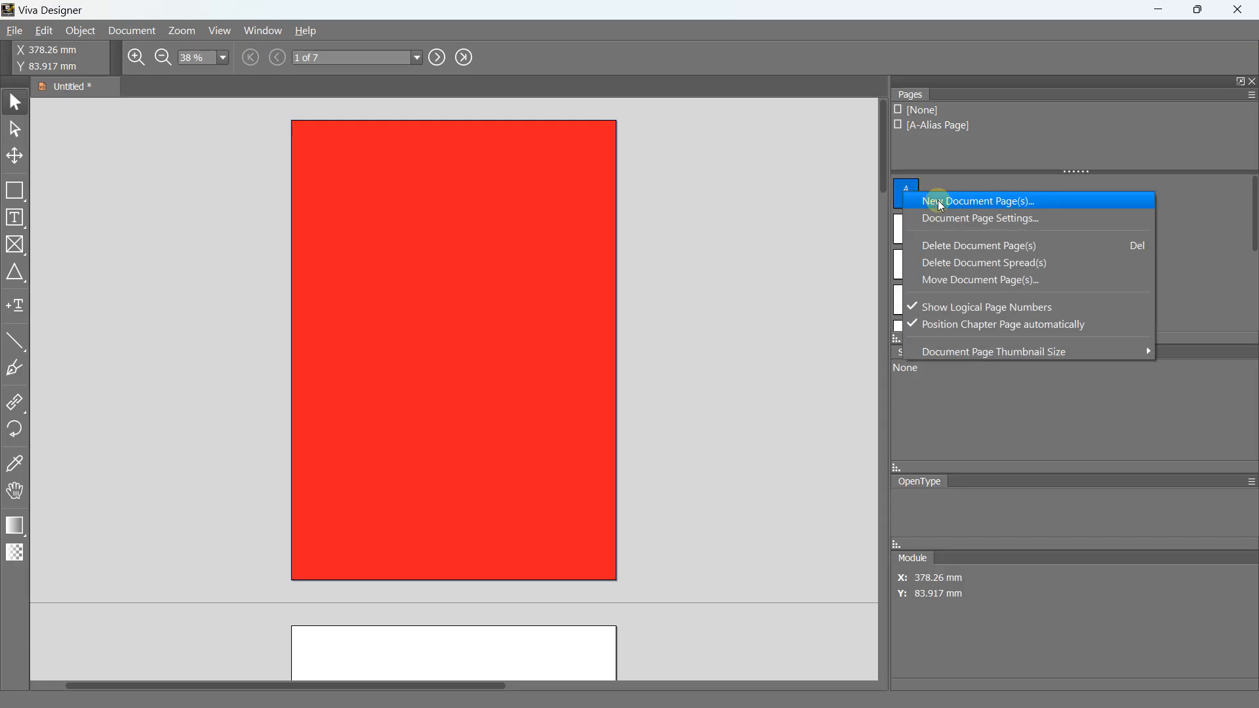
{"action": "left_click", "coordinate": [942, 203]}
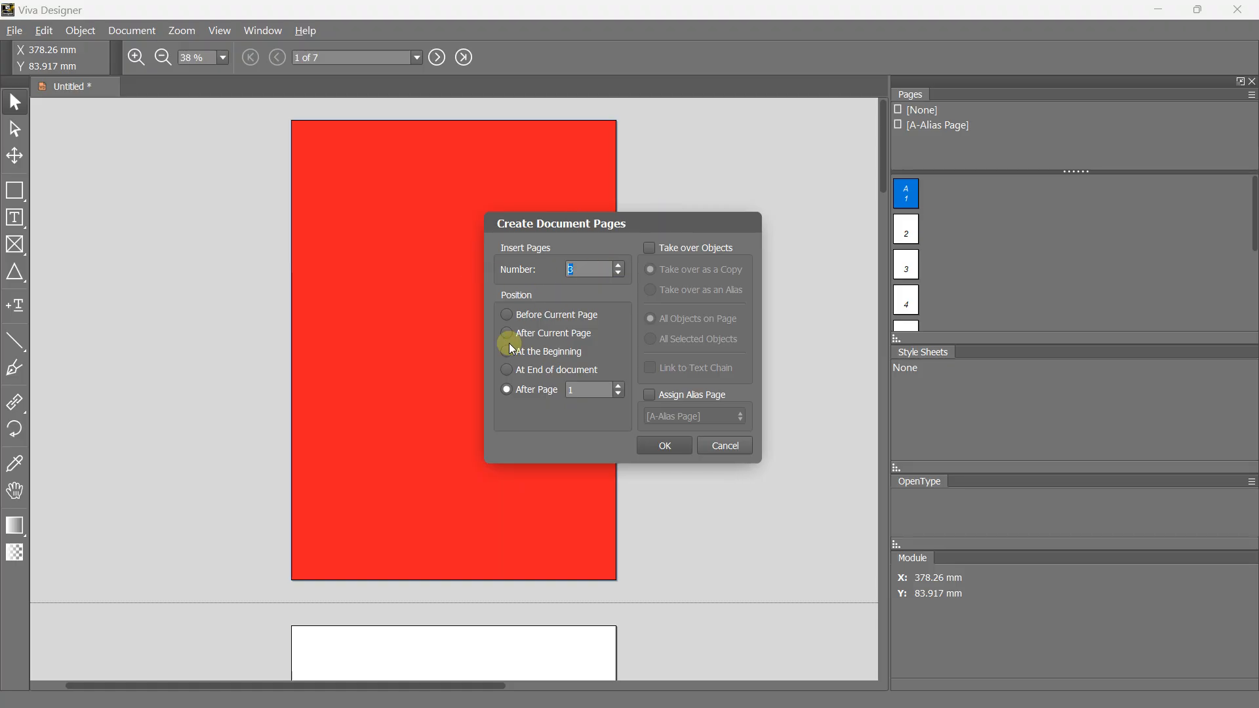
{"action": "left_click", "coordinate": [529, 315]}
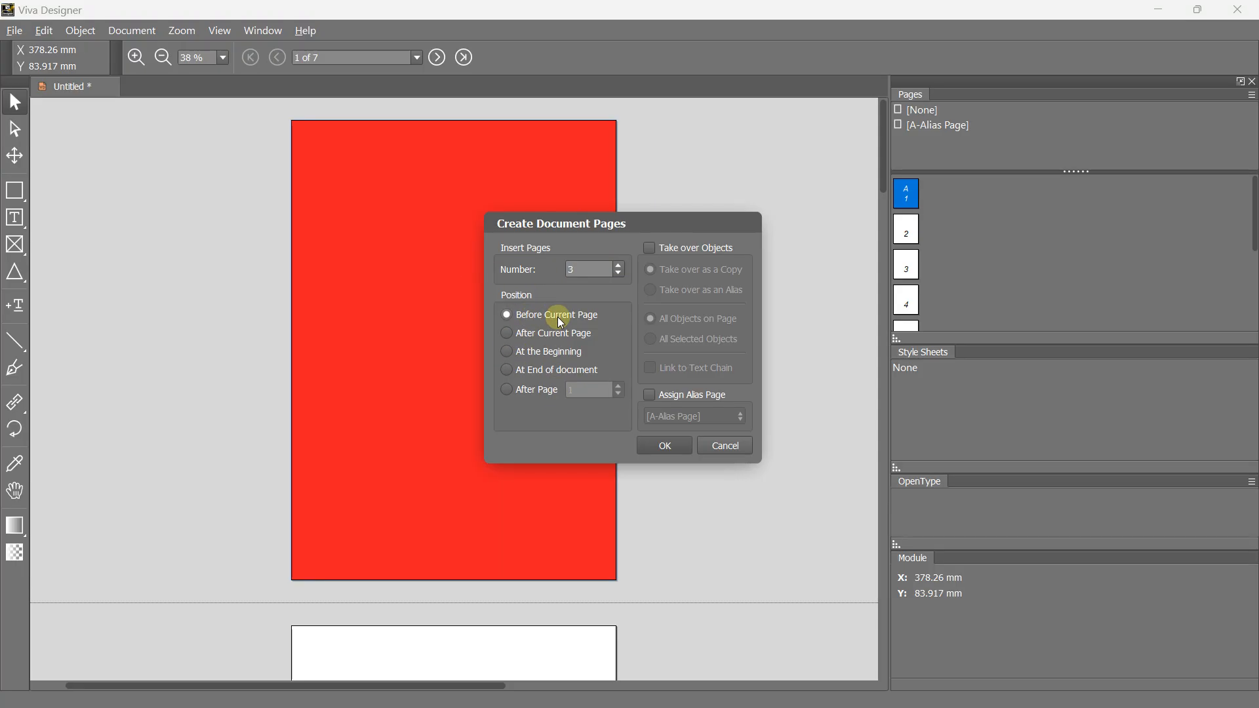
{"action": "left_click", "coordinate": [665, 445]}
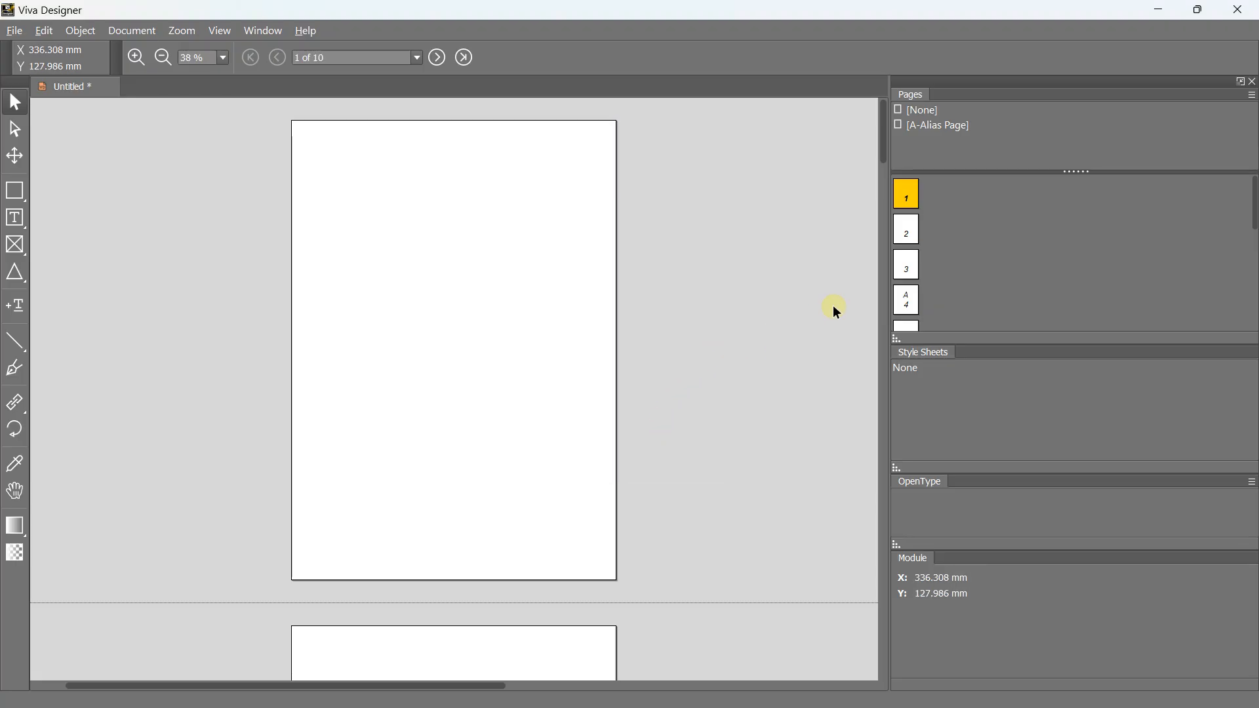
{"action": "scroll", "coordinate": [526, 271], "scroll_direction": "down", "scroll_amount": 3}
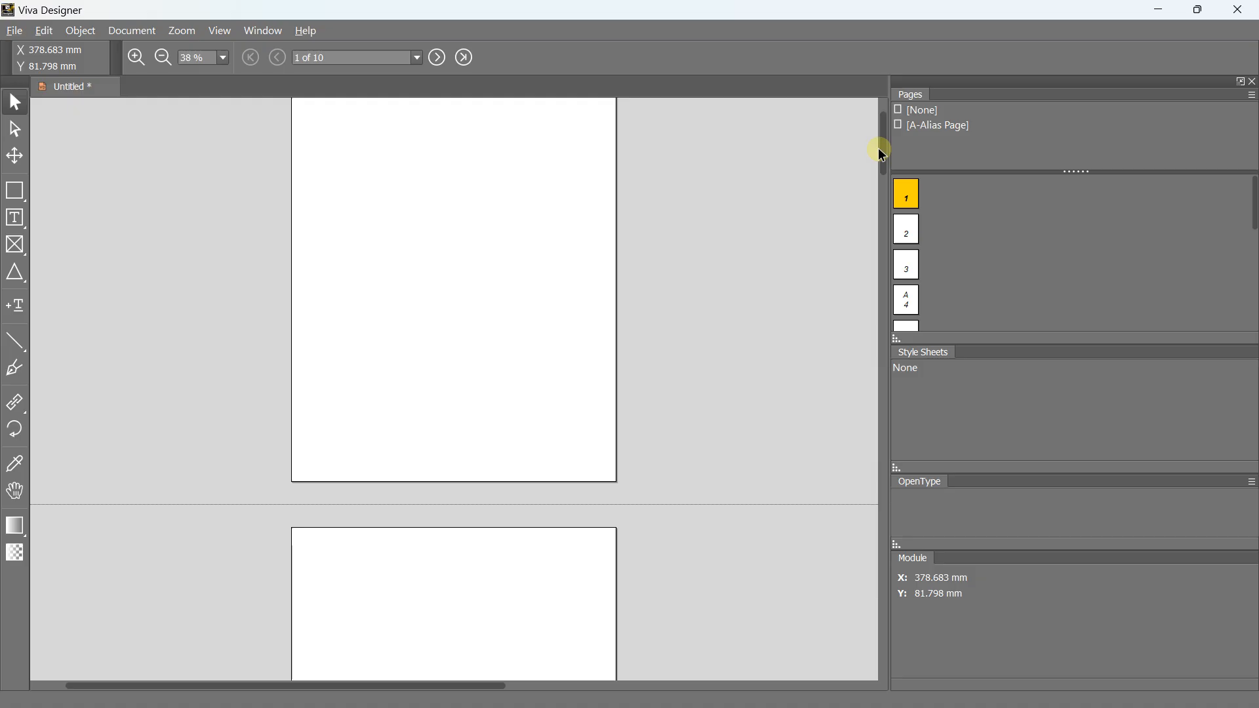
{"action": "left_click_drag", "start_coordinate": [879, 154], "coordinate": [841, 115]}
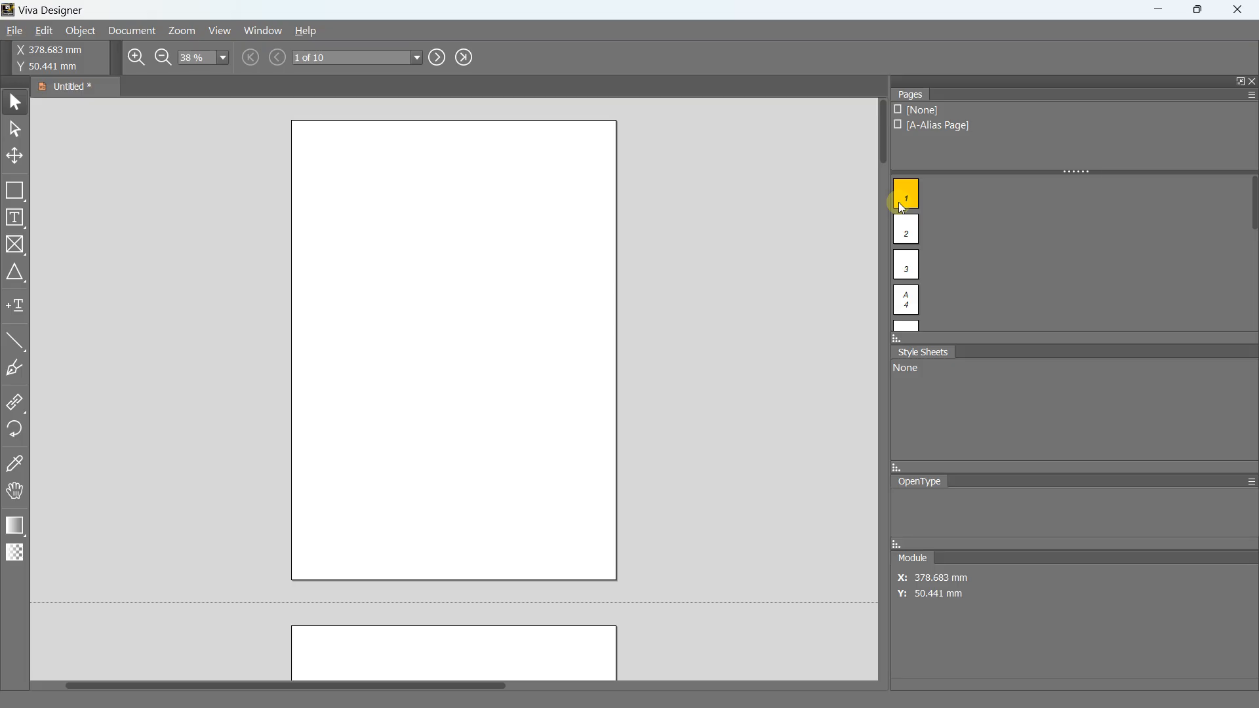
Delete blank document pages 2 and 3 together and confirm the deletion
{"action": "left_click", "coordinate": [899, 228]}
{"action": "left_click", "coordinate": [904, 267], "text": "shift"}
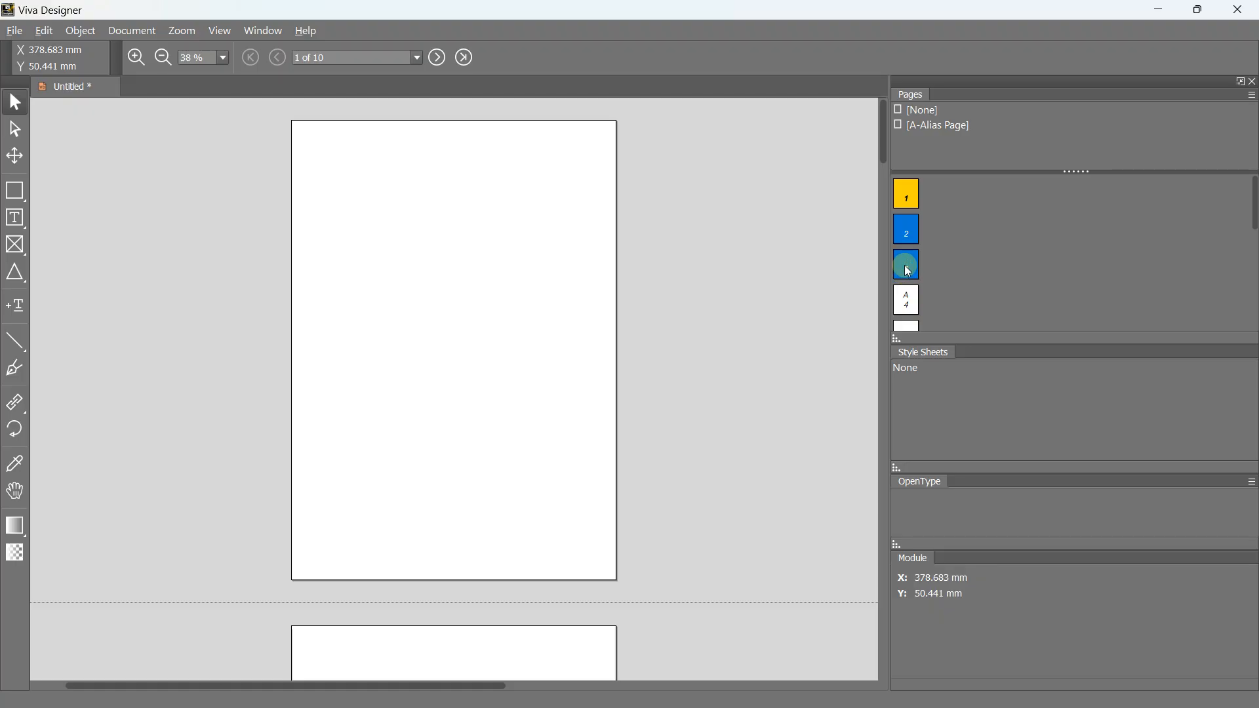
{"action": "right_click", "coordinate": [905, 268]}
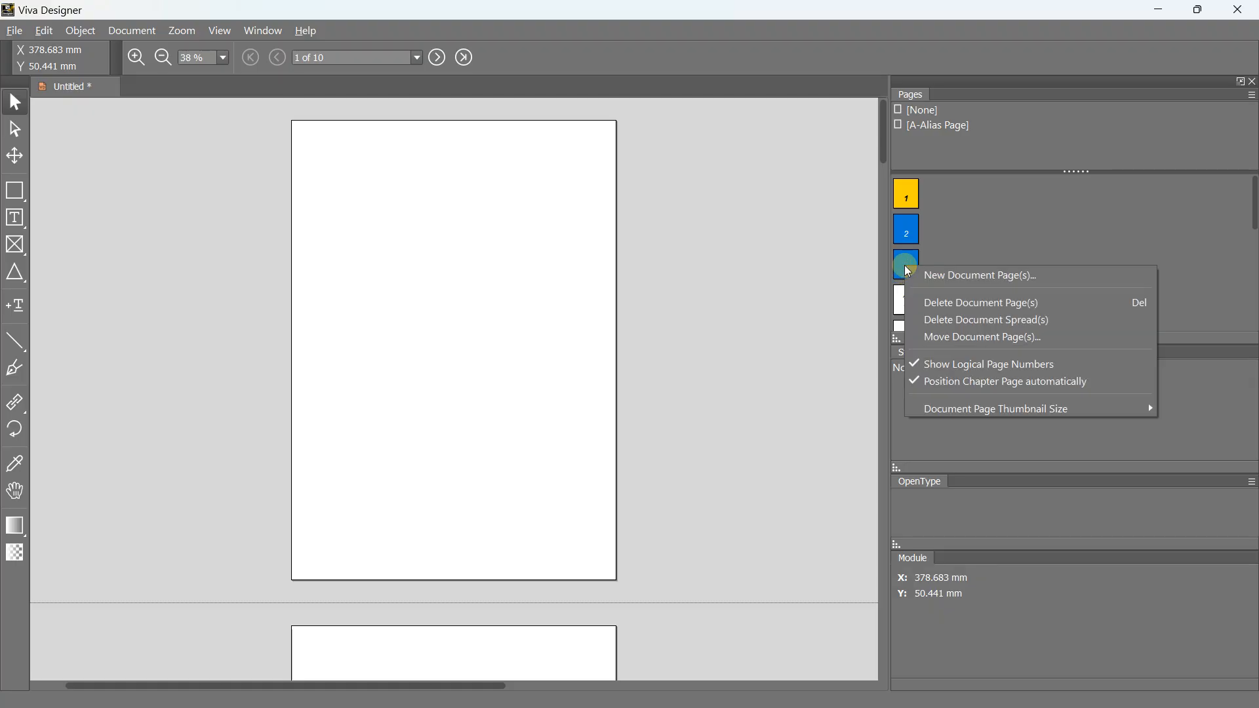
{"action": "left_click", "coordinate": [967, 305]}
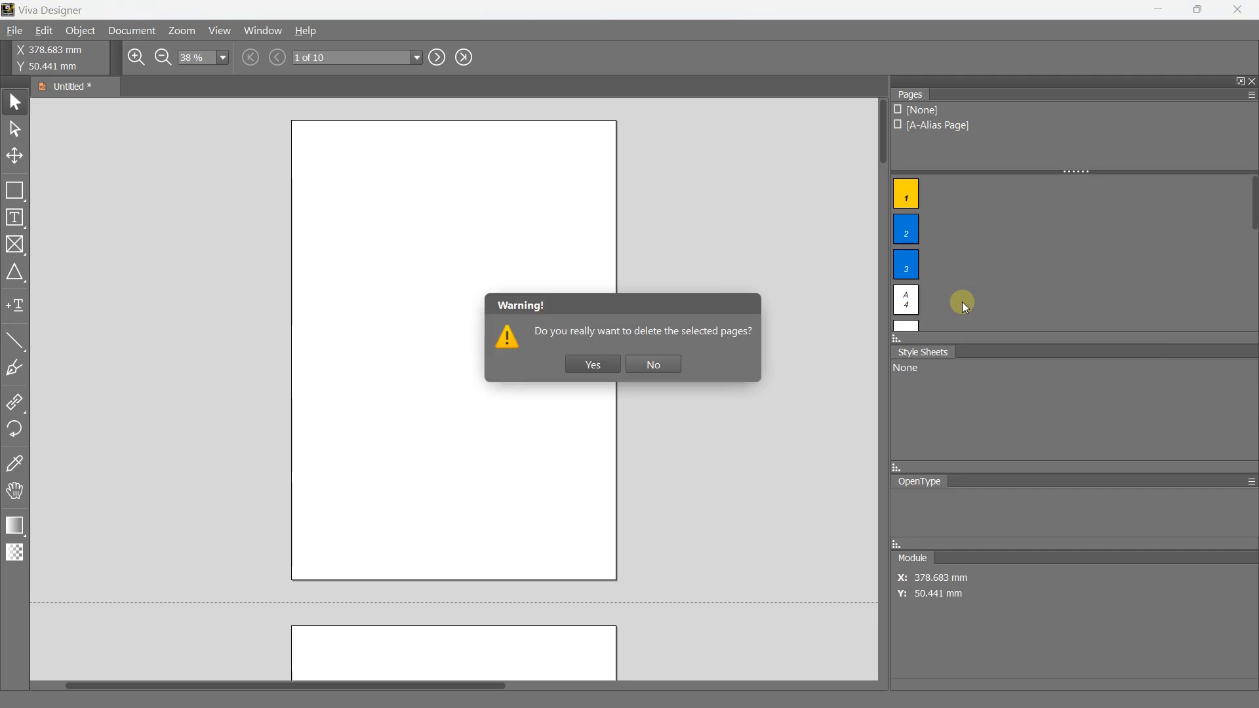
{"action": "left_click", "coordinate": [596, 363]}
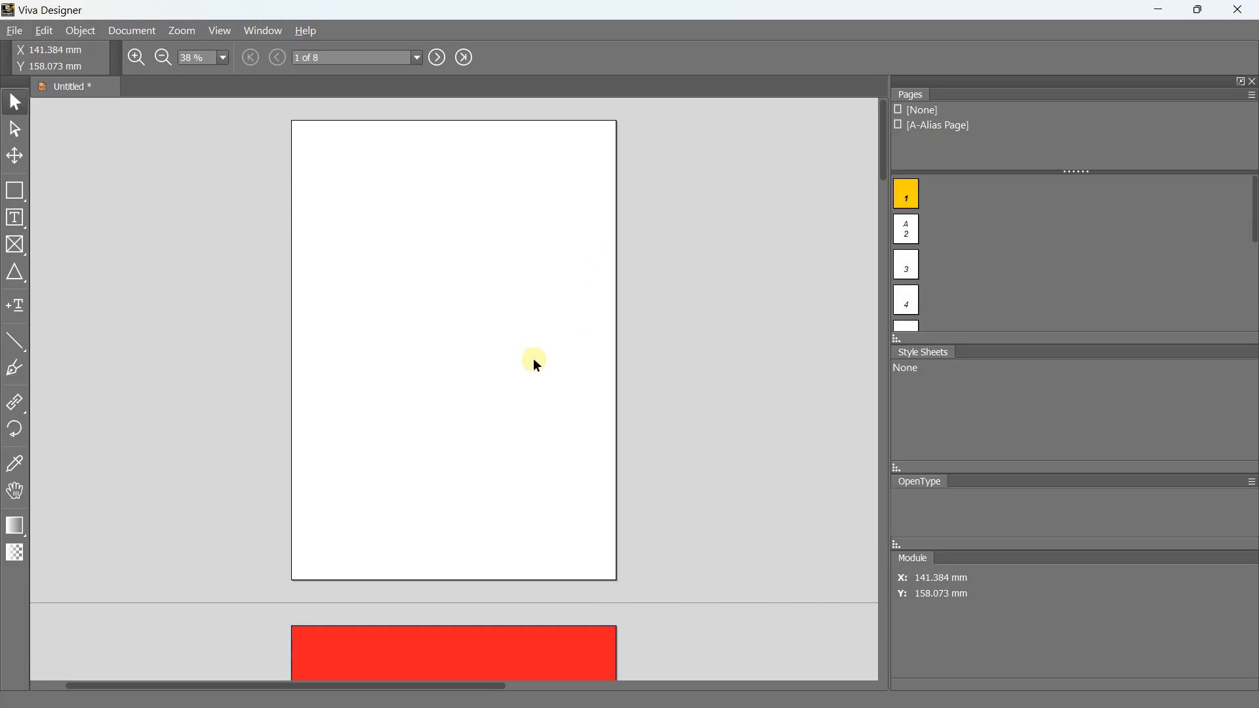
Delete the remaining blank page in front of the red page
{"action": "left_click", "coordinate": [913, 197]}
{"action": "right_click", "coordinate": [913, 199]}
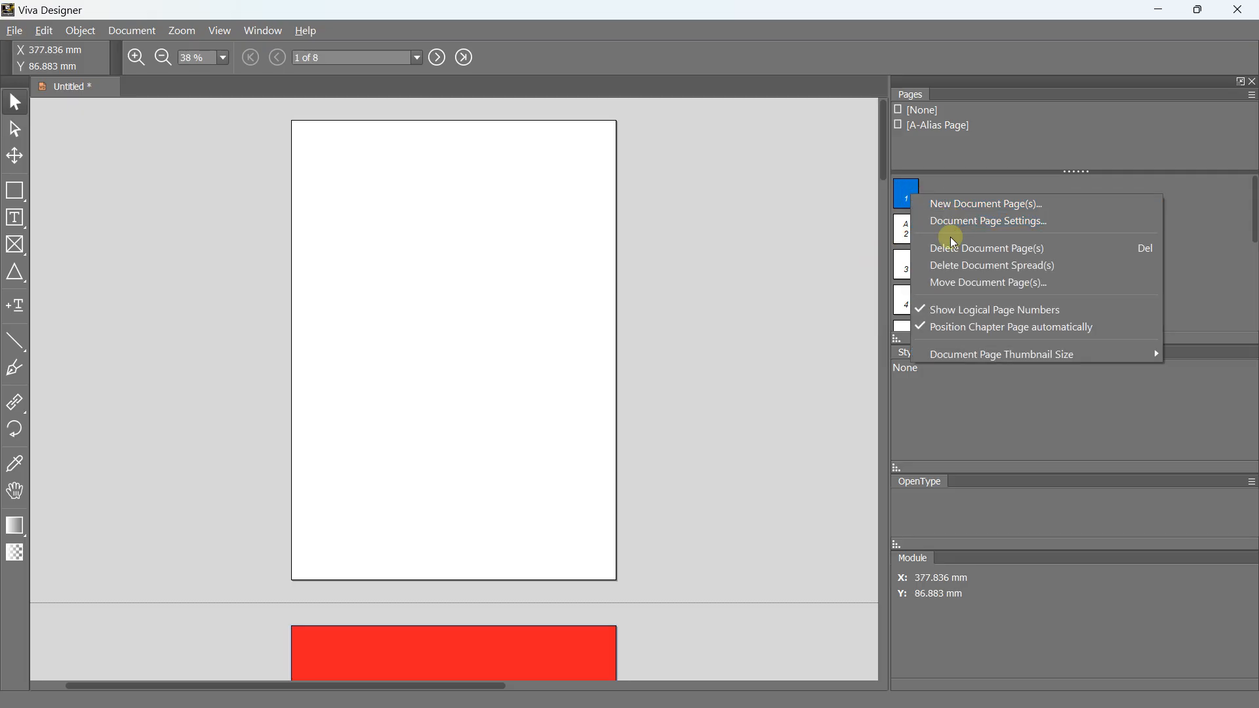
{"action": "left_click", "coordinate": [936, 223]}
{"action": "right_click", "coordinate": [936, 223]}
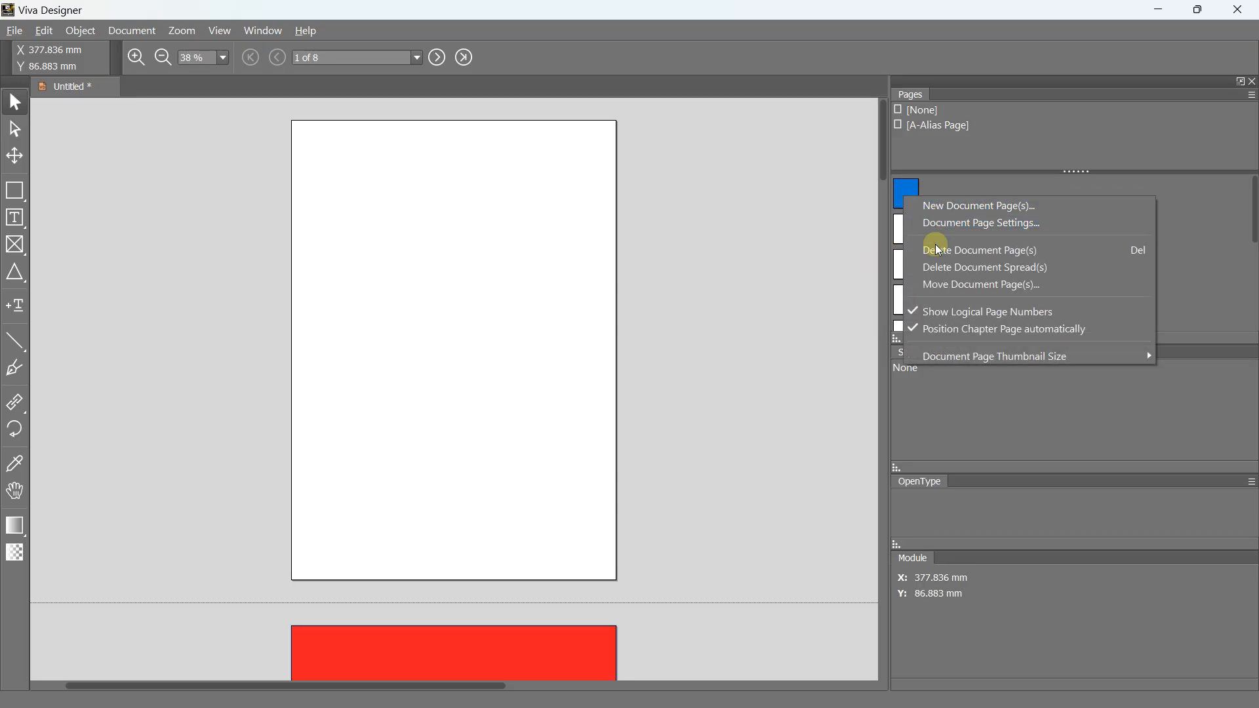
{"action": "left_click", "coordinate": [916, 249]}
{"action": "left_click", "coordinate": [607, 365]}
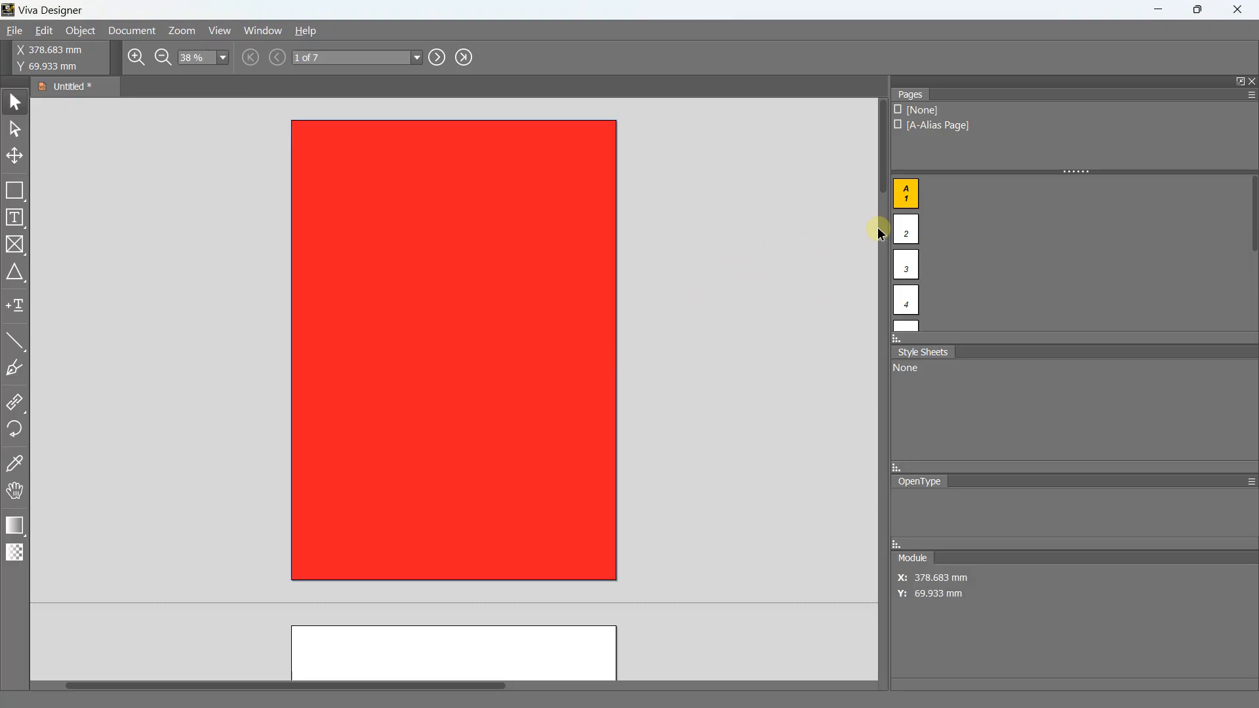
In the document page settings of the red page 1, set the alias page to None
{"action": "right_click", "coordinate": [910, 202]}
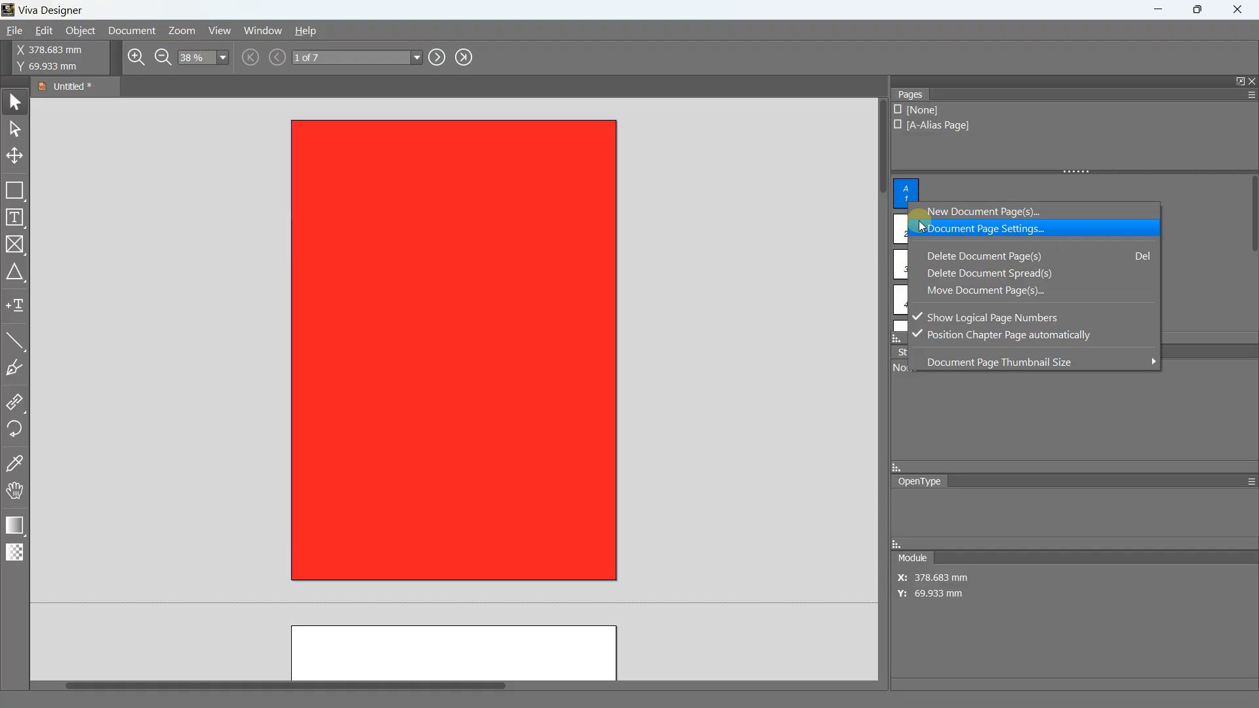
{"action": "left_click", "coordinate": [922, 227]}
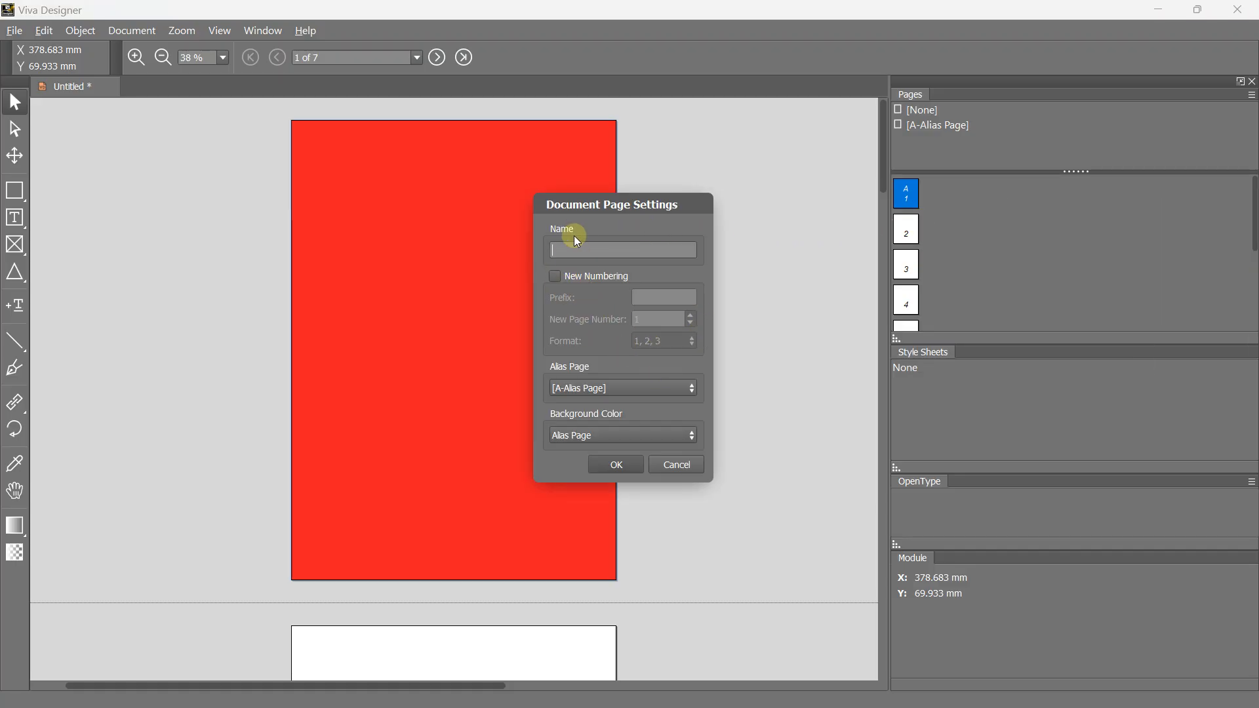
{"action": "left_click", "coordinate": [584, 279]}
{"action": "left_click", "coordinate": [584, 279]}
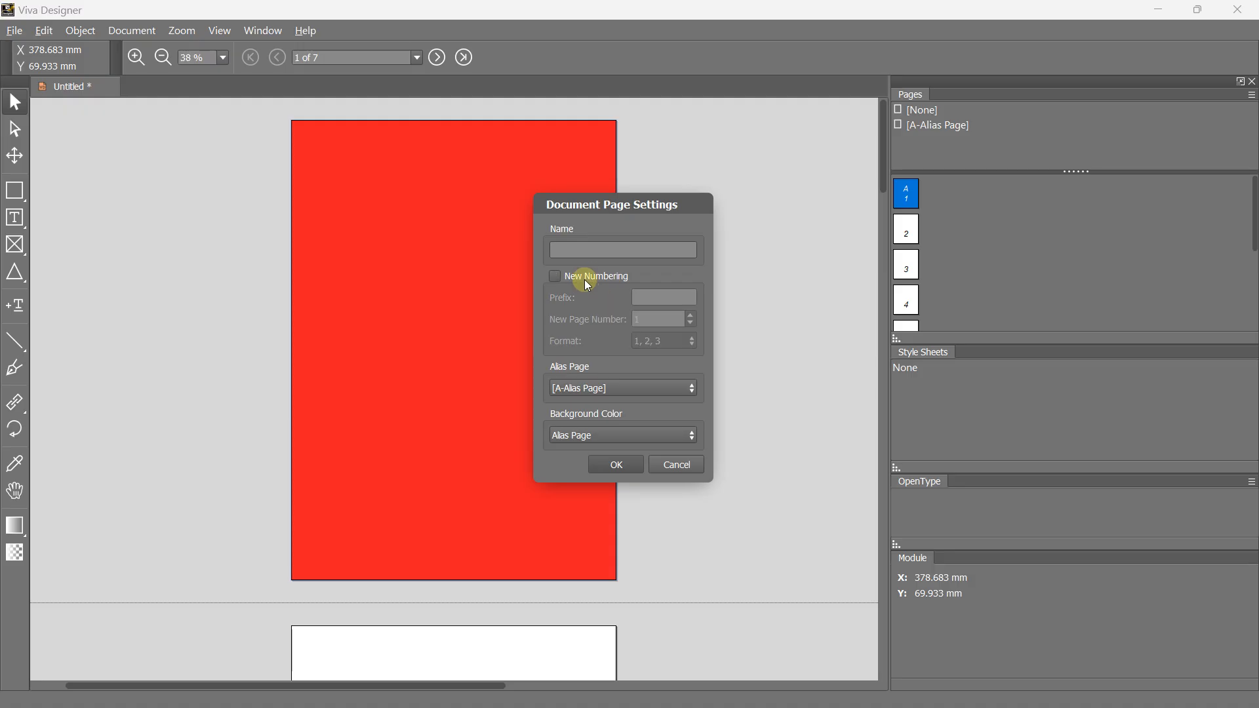
{"action": "left_click", "coordinate": [614, 388]}
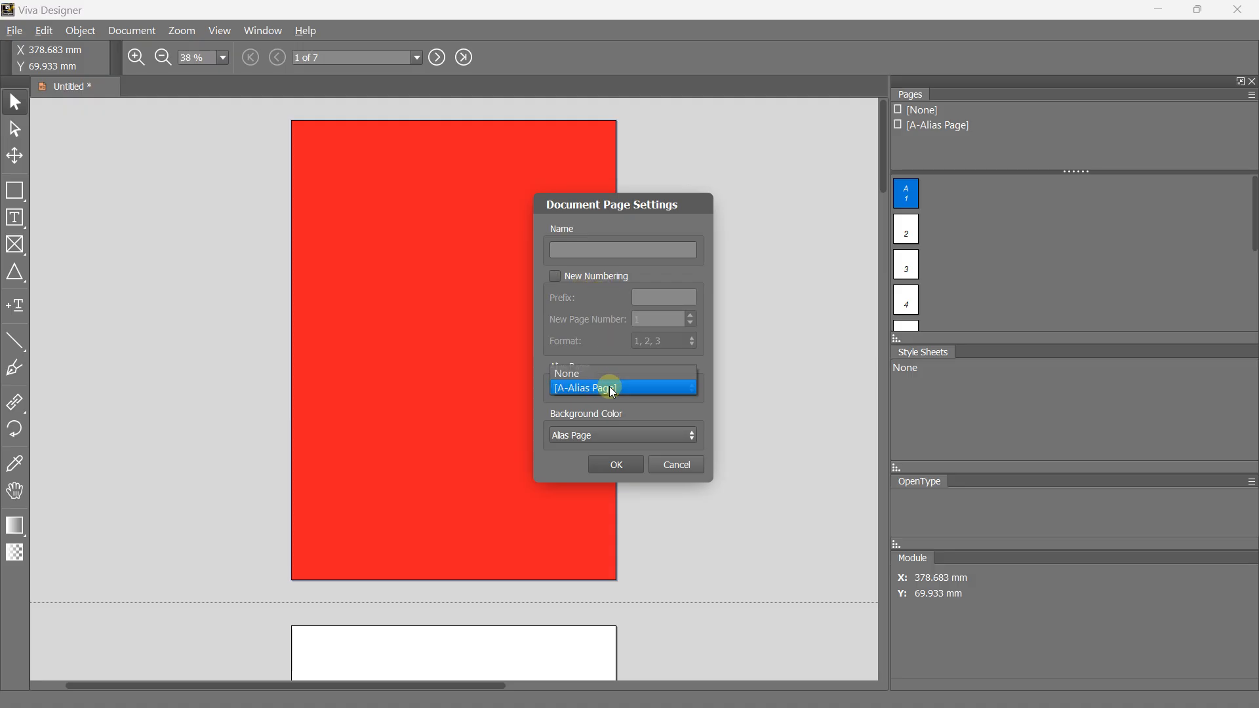
{"action": "left_click", "coordinate": [575, 388]}
{"action": "left_click", "coordinate": [576, 387]}
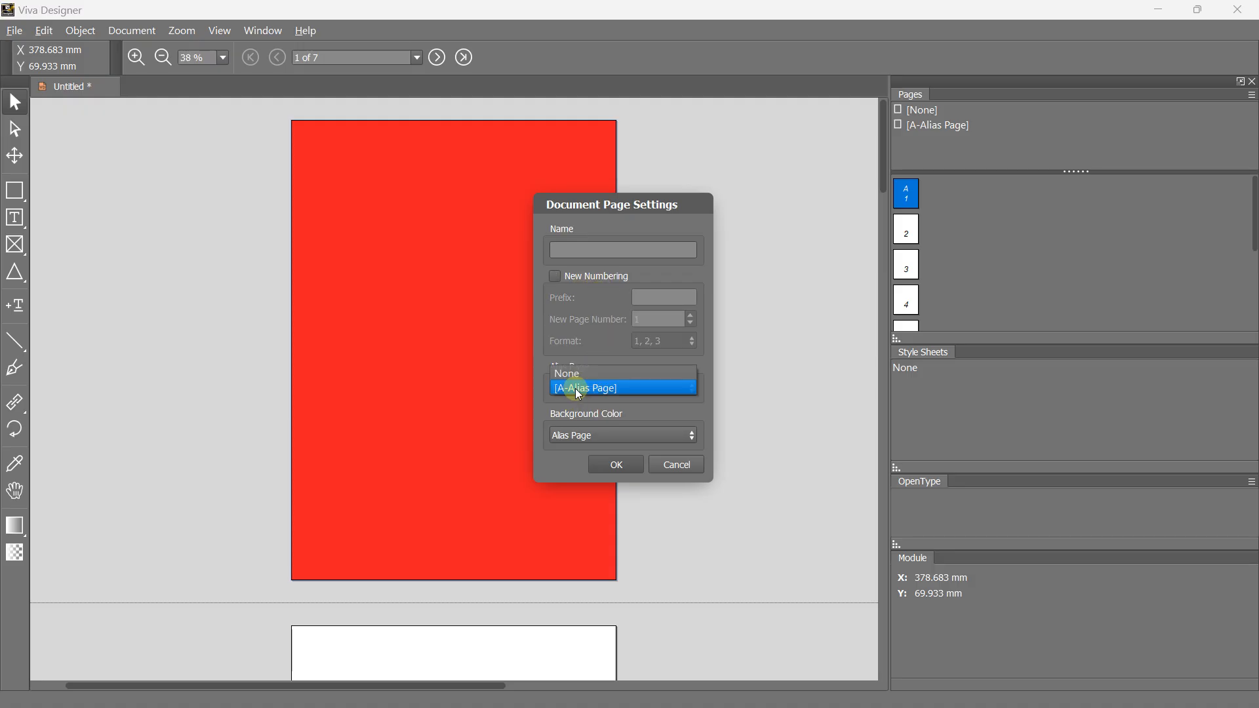
{"action": "left_click", "coordinate": [568, 373]}
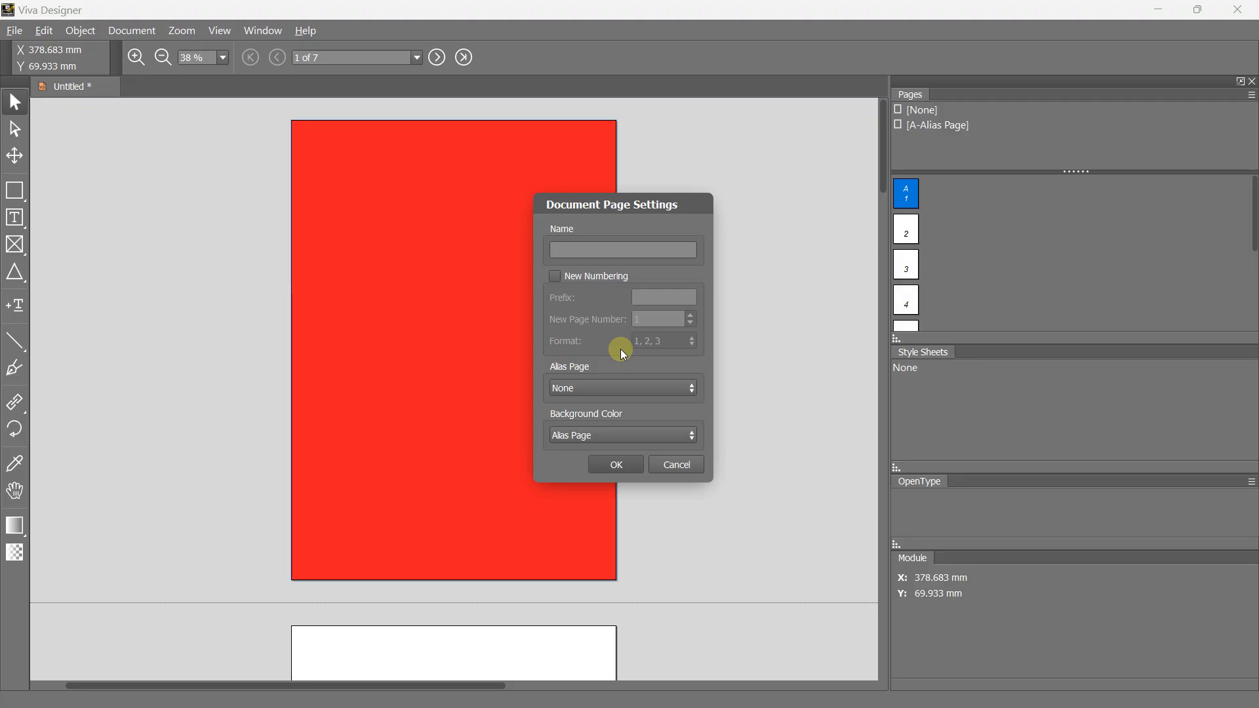
Apply the settings of document page 1 and open the A-Alias Page for editing
{"action": "left_click", "coordinate": [618, 465]}
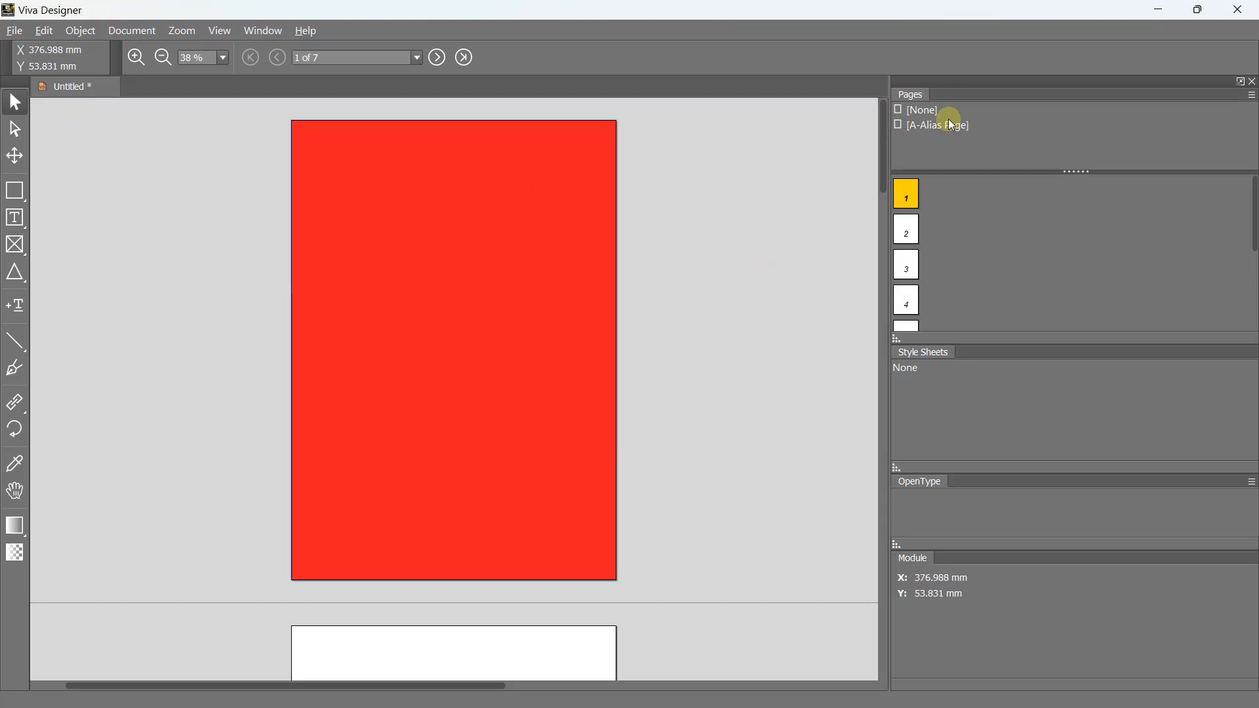
{"action": "left_click", "coordinate": [926, 109]}
{"action": "left_click", "coordinate": [926, 126]}
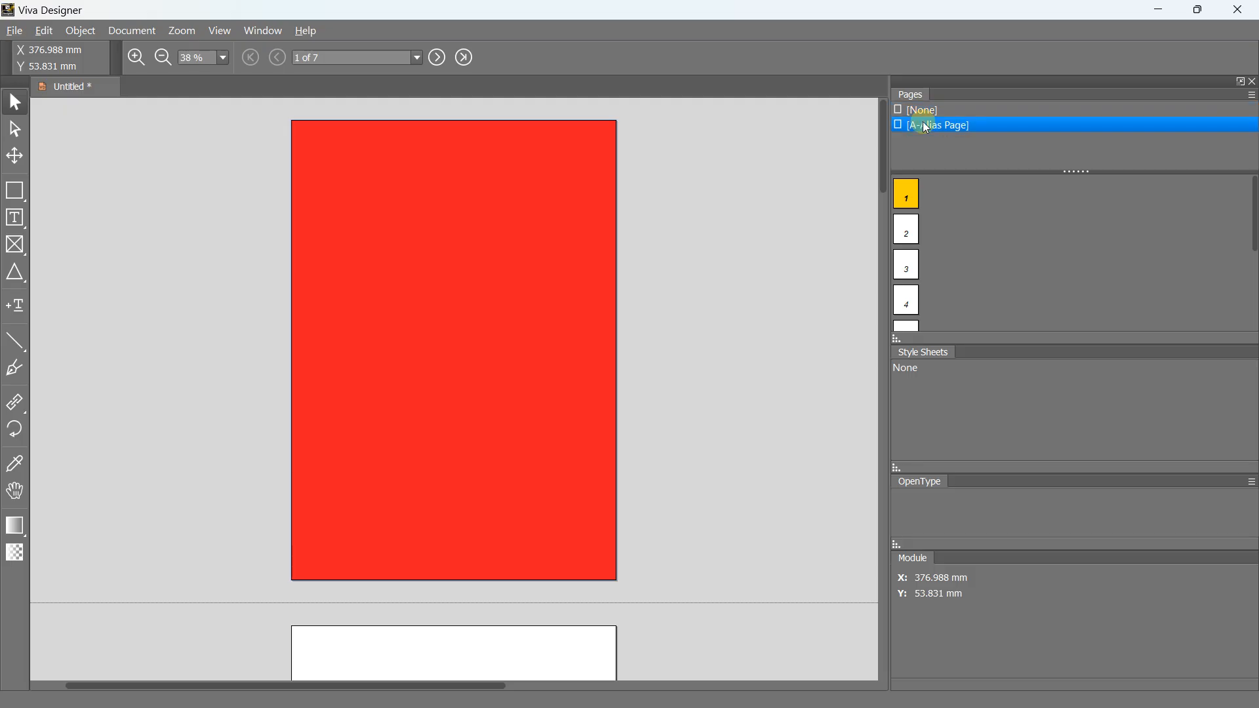
{"action": "double_click", "coordinate": [898, 125]}
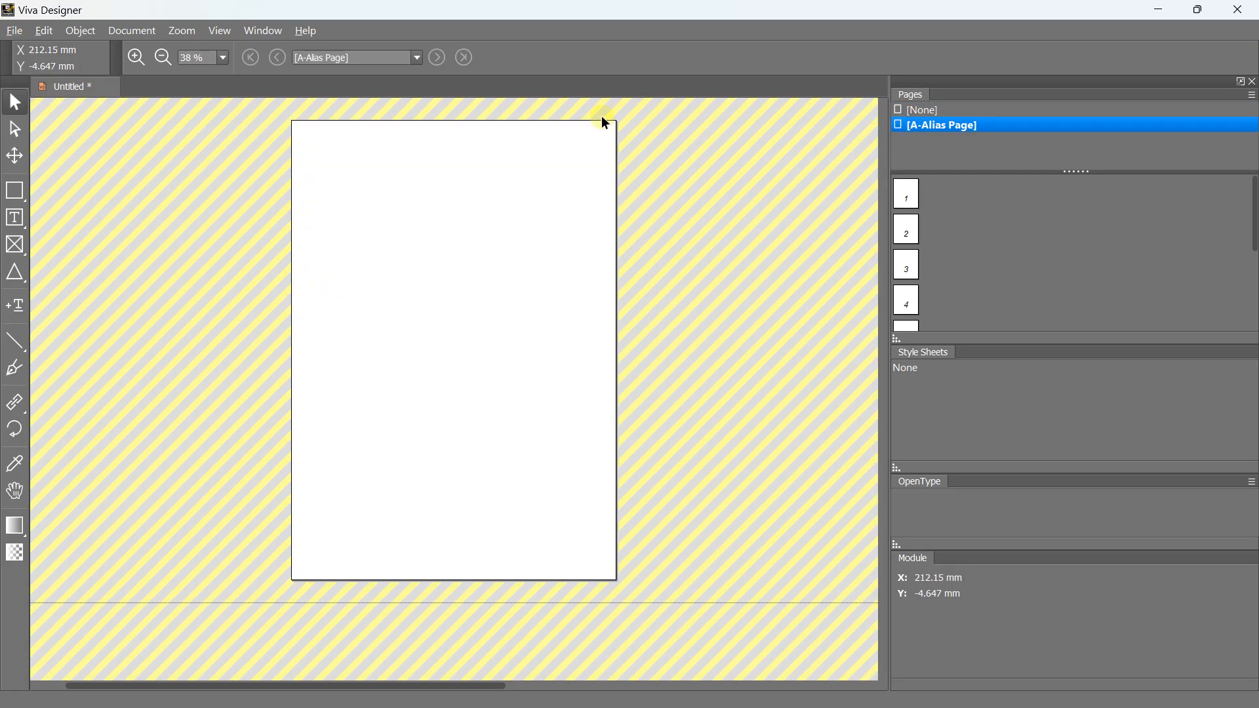
Draw a picture frame across the full width of the alias page, covering about its upper third
{"action": "left_click", "coordinate": [18, 247]}
{"action": "left_click", "coordinate": [62, 248]}
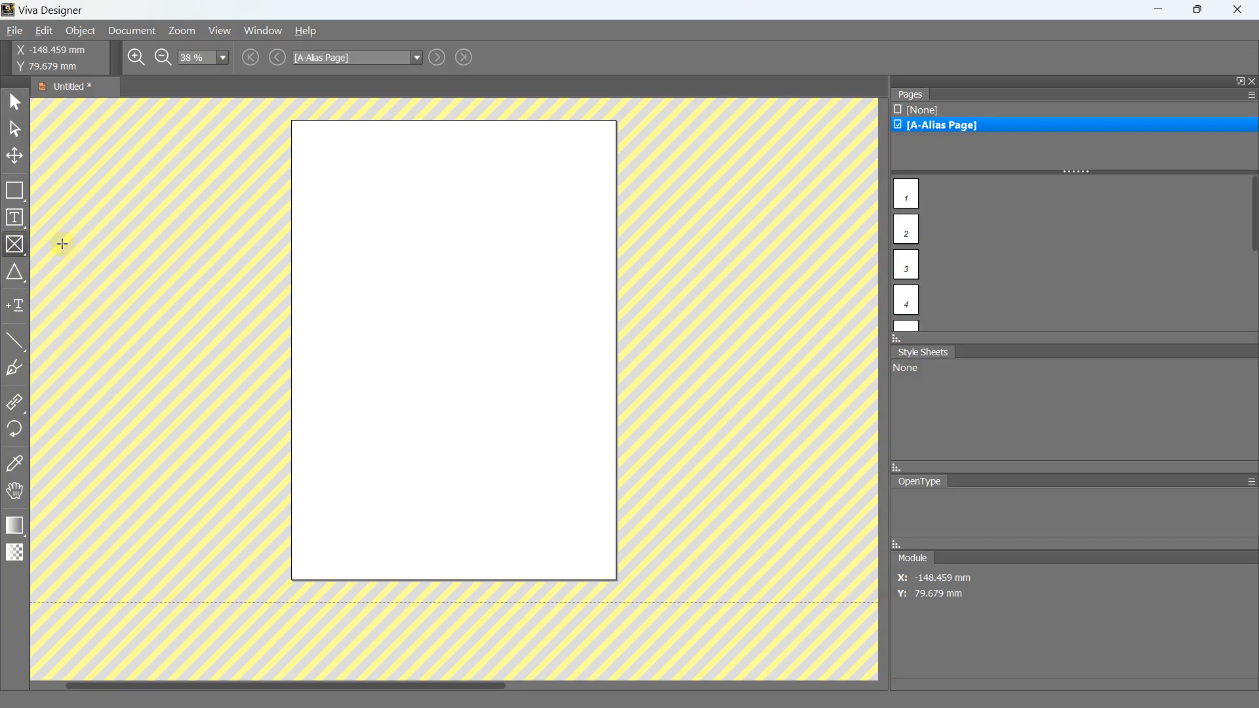
{"action": "left_click", "coordinate": [292, 120]}
{"action": "left_click_drag", "start_coordinate": [291, 121], "coordinate": [614, 283]}
Import the image Road.jpg into the picture frame on the alias page and deselect the frame
{"action": "right_click", "coordinate": [413, 189]}
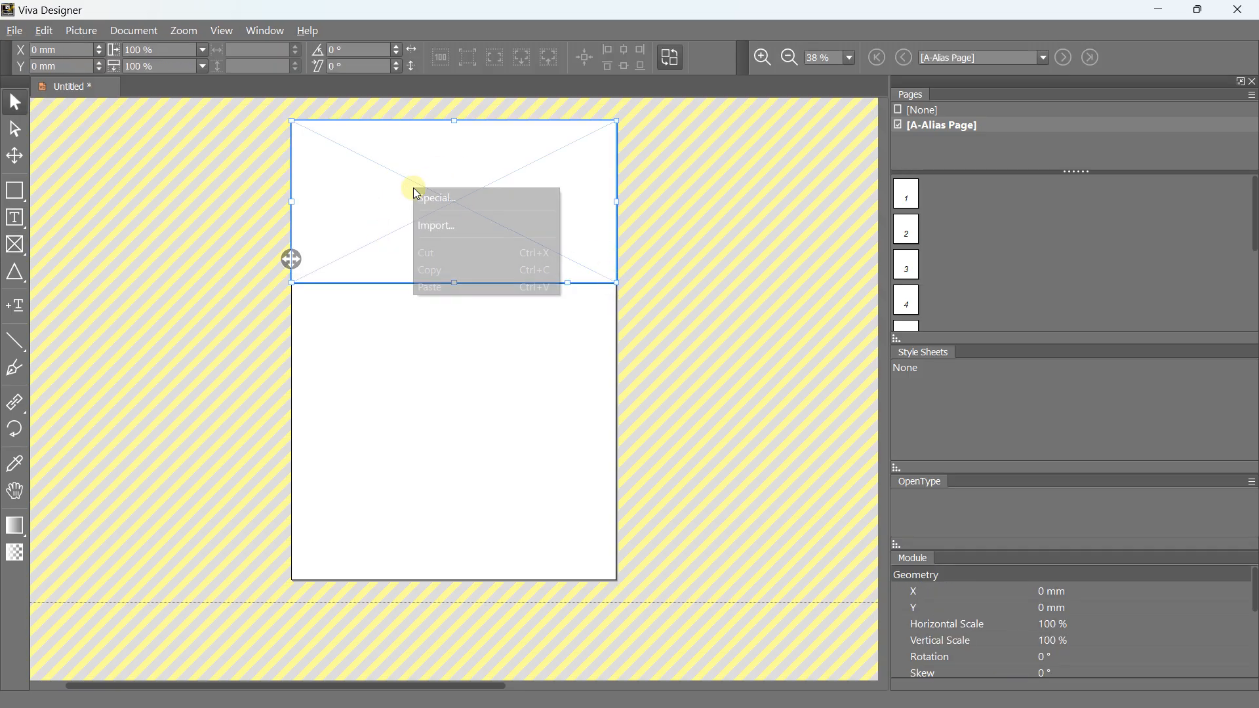
{"action": "left_click", "coordinate": [441, 210]}
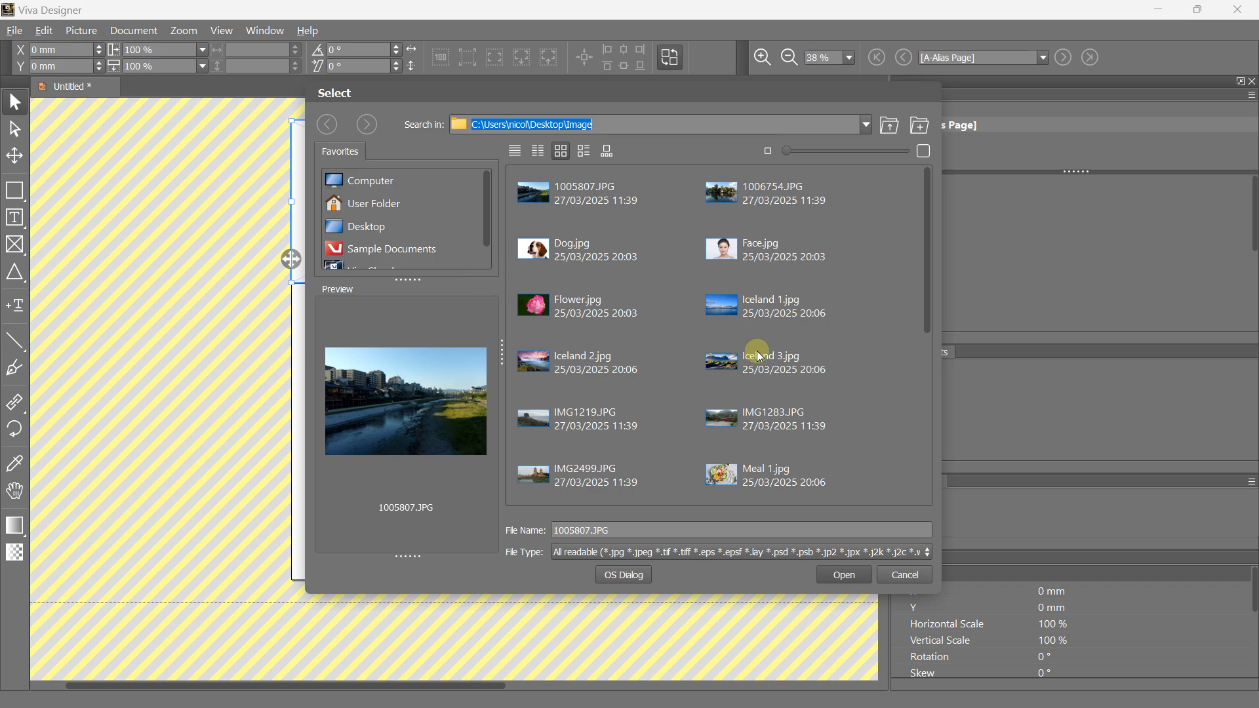
{"action": "scroll", "coordinate": [754, 354], "scroll_direction": "down", "scroll_amount": 5}
{"action": "left_click", "coordinate": [752, 321]}
{"action": "double_click", "coordinate": [752, 321]}
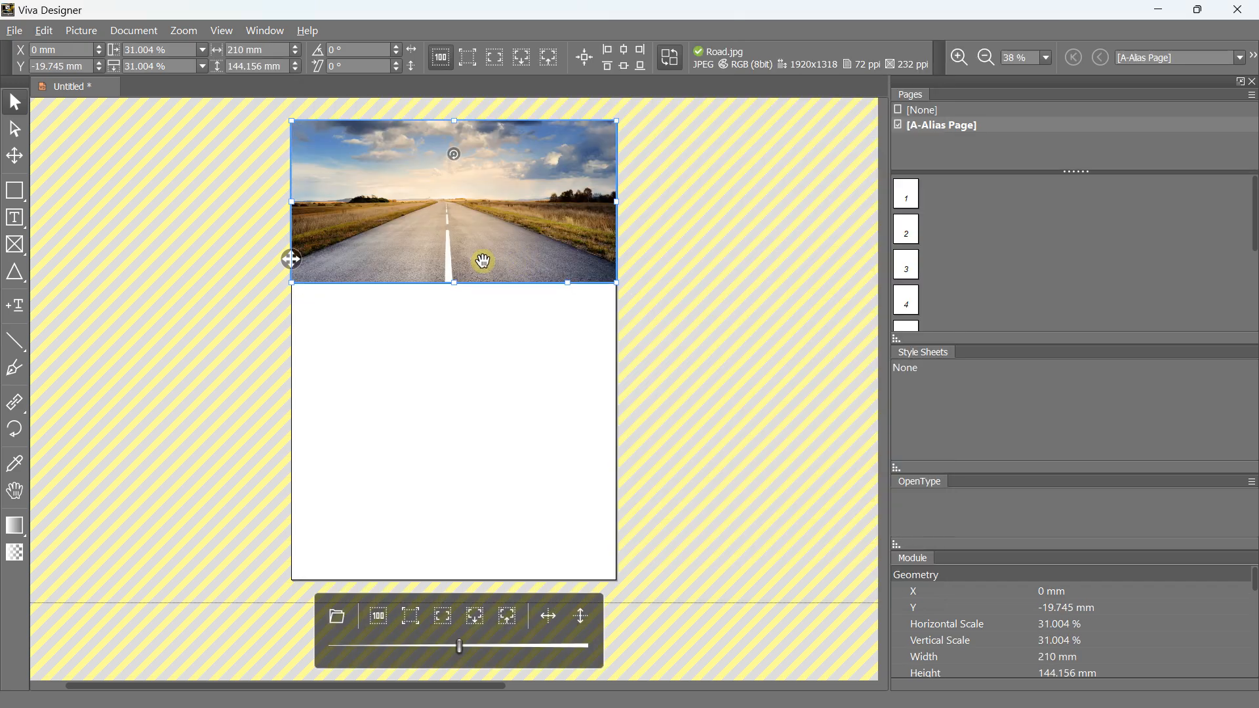
{"action": "left_click", "coordinate": [253, 311]}
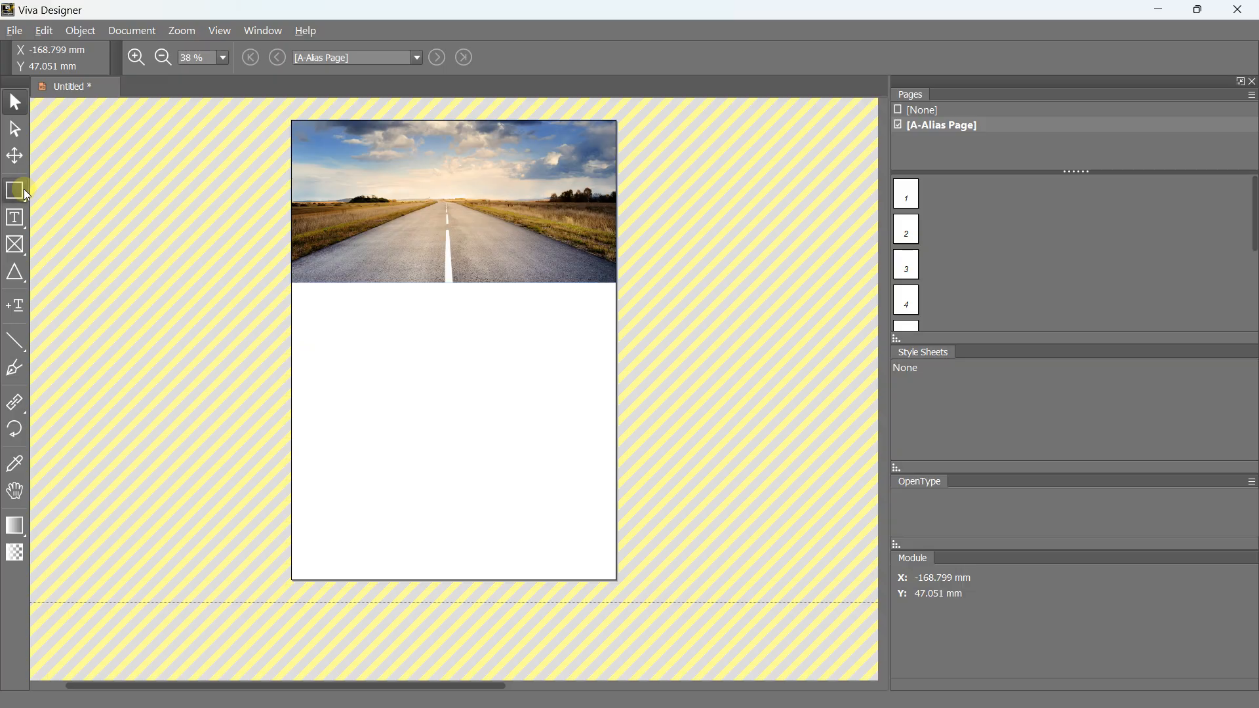
Draw a 210 mm wide rectangle about 35 mm high along the alias page's top edge, with no line color and a blue fill
{"action": "left_click_drag", "start_coordinate": [22, 189], "coordinate": [56, 191]}
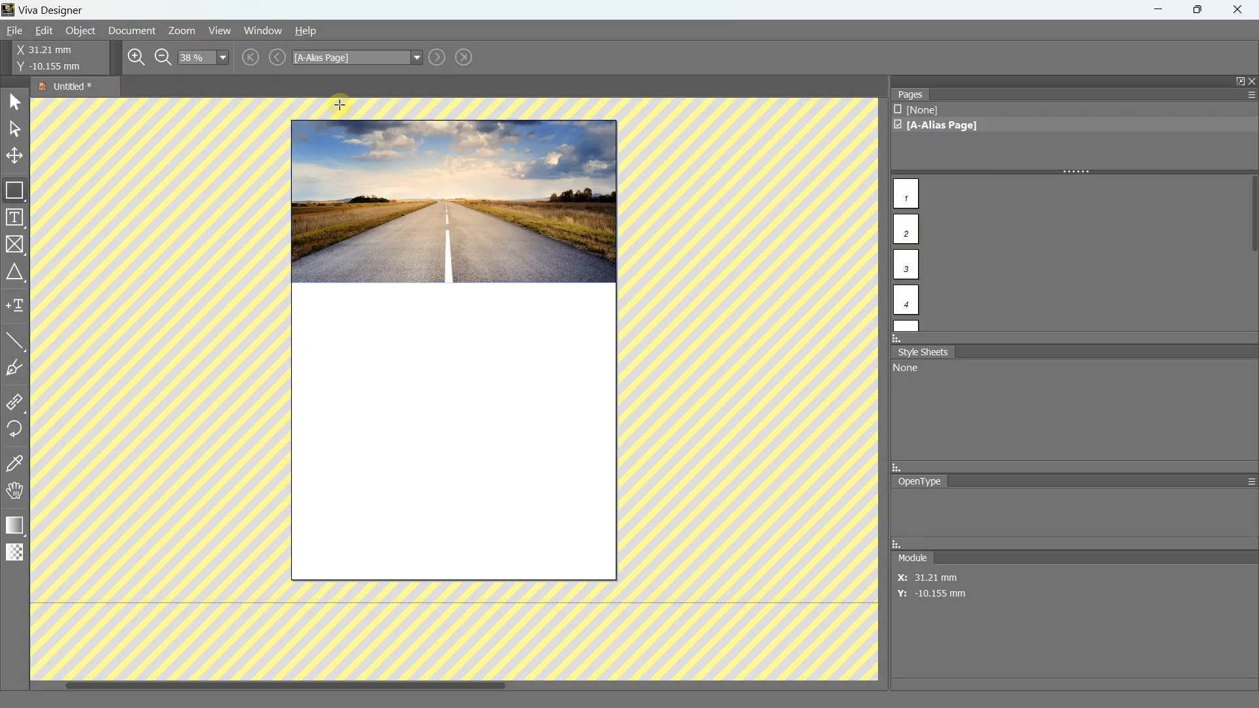
{"action": "left_click_drag", "start_coordinate": [291, 120], "coordinate": [616, 175]}
{"action": "left_click", "coordinate": [391, 65]}
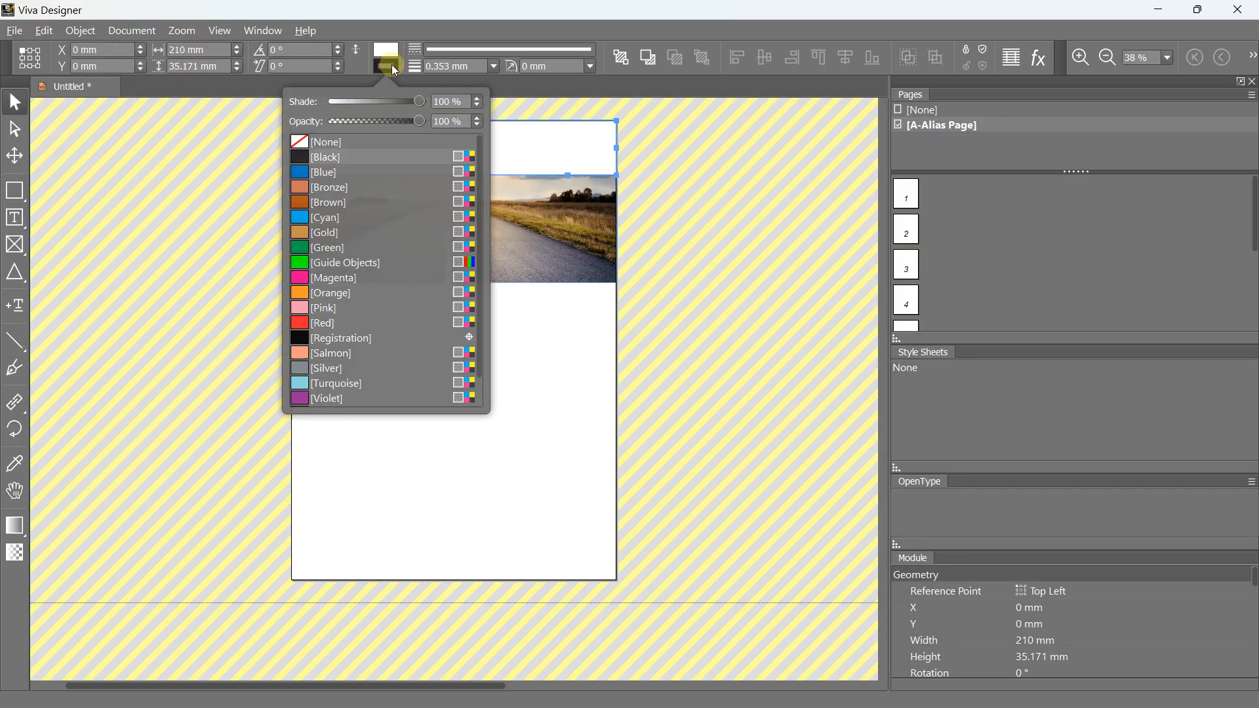
{"action": "left_click", "coordinate": [298, 139]}
{"action": "left_click", "coordinate": [397, 50]}
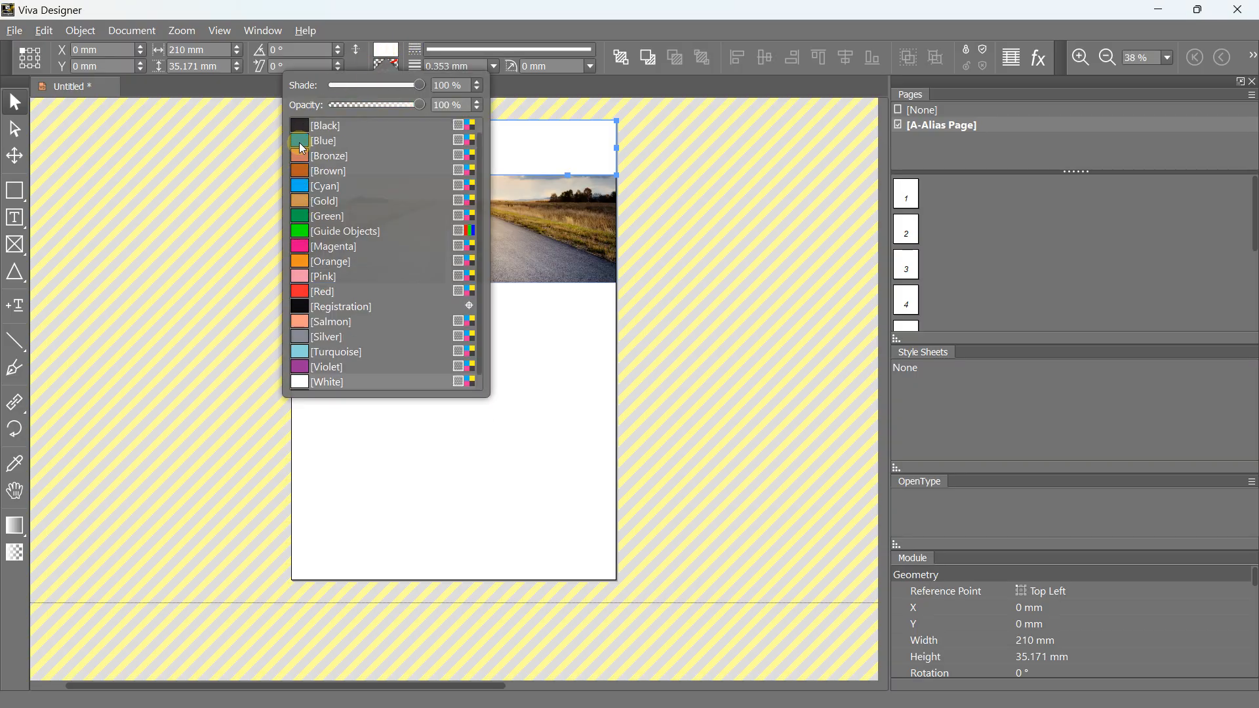
{"action": "left_click", "coordinate": [302, 141]}
{"action": "left_click", "coordinate": [202, 200]}
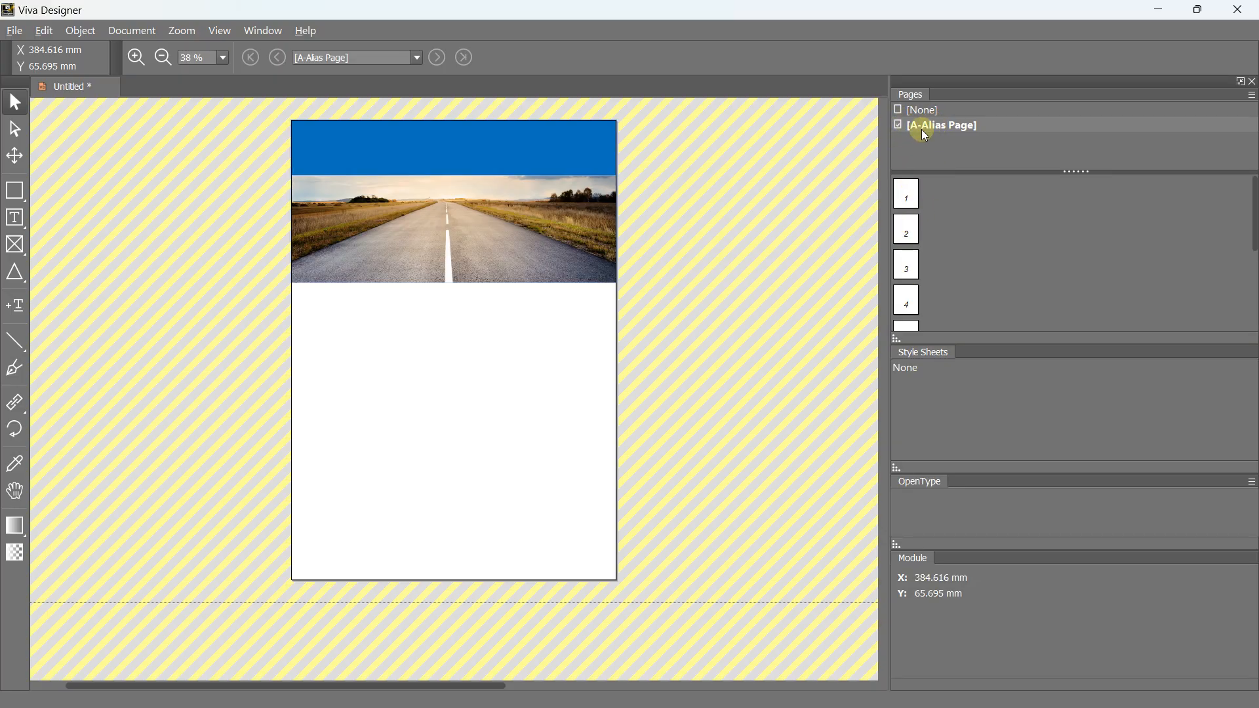
Assign the A-Alias Page to each of the document pages 1 to 7
{"action": "left_click_drag", "start_coordinate": [914, 132], "coordinate": [908, 215]}
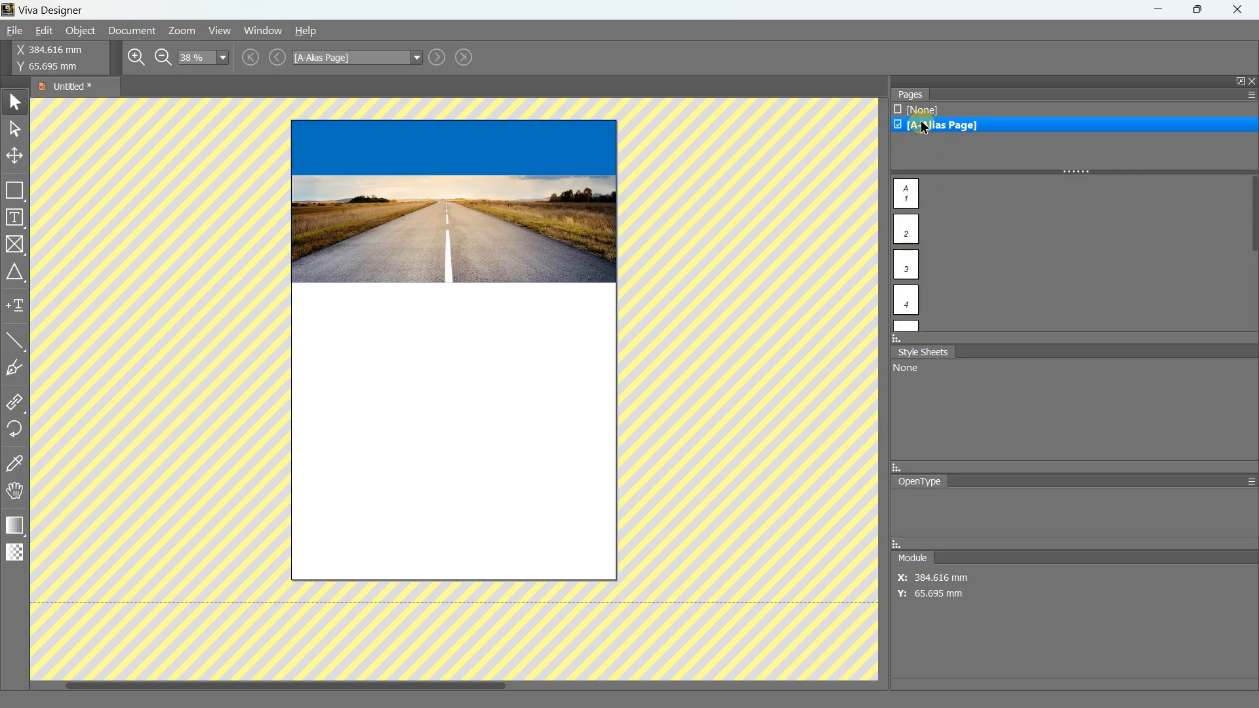
{"action": "left_click_drag", "start_coordinate": [923, 128], "coordinate": [935, 215]}
{"action": "left_click_drag", "start_coordinate": [937, 122], "coordinate": [912, 257]}
{"action": "scroll", "coordinate": [911, 257], "scroll_direction": "down", "scroll_amount": 2}
{"action": "left_click_drag", "start_coordinate": [944, 126], "coordinate": [911, 269]}
{"action": "left_click_drag", "start_coordinate": [947, 125], "coordinate": [926, 313]}
{"action": "left_click_drag", "start_coordinate": [947, 134], "coordinate": [912, 259]}
{"action": "scroll", "coordinate": [911, 256], "scroll_direction": "down", "scroll_amount": 2}
{"action": "left_click_drag", "start_coordinate": [945, 125], "coordinate": [918, 231]}
Display document page 1 and examine how the alias page content appears on it and the following page
{"action": "left_click", "coordinate": [903, 189]}
{"action": "right_click", "coordinate": [903, 188]}
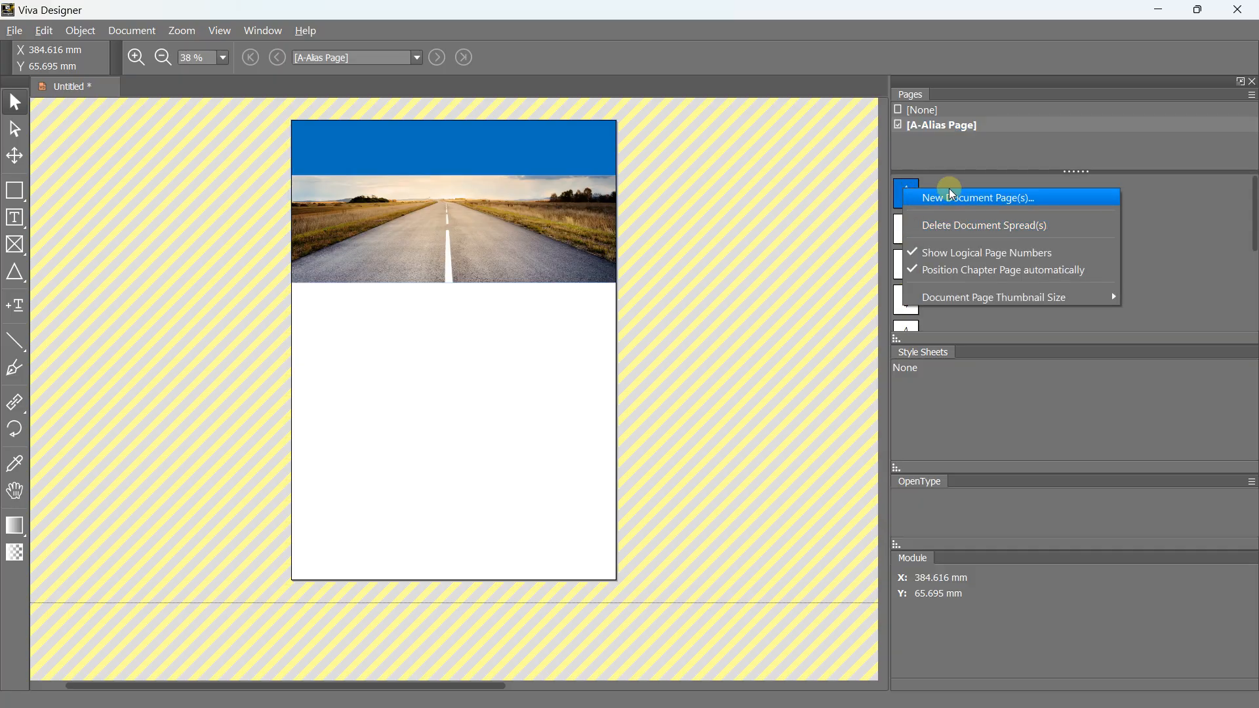
{"action": "left_click", "coordinate": [1155, 263]}
{"action": "double_click", "coordinate": [905, 192]}
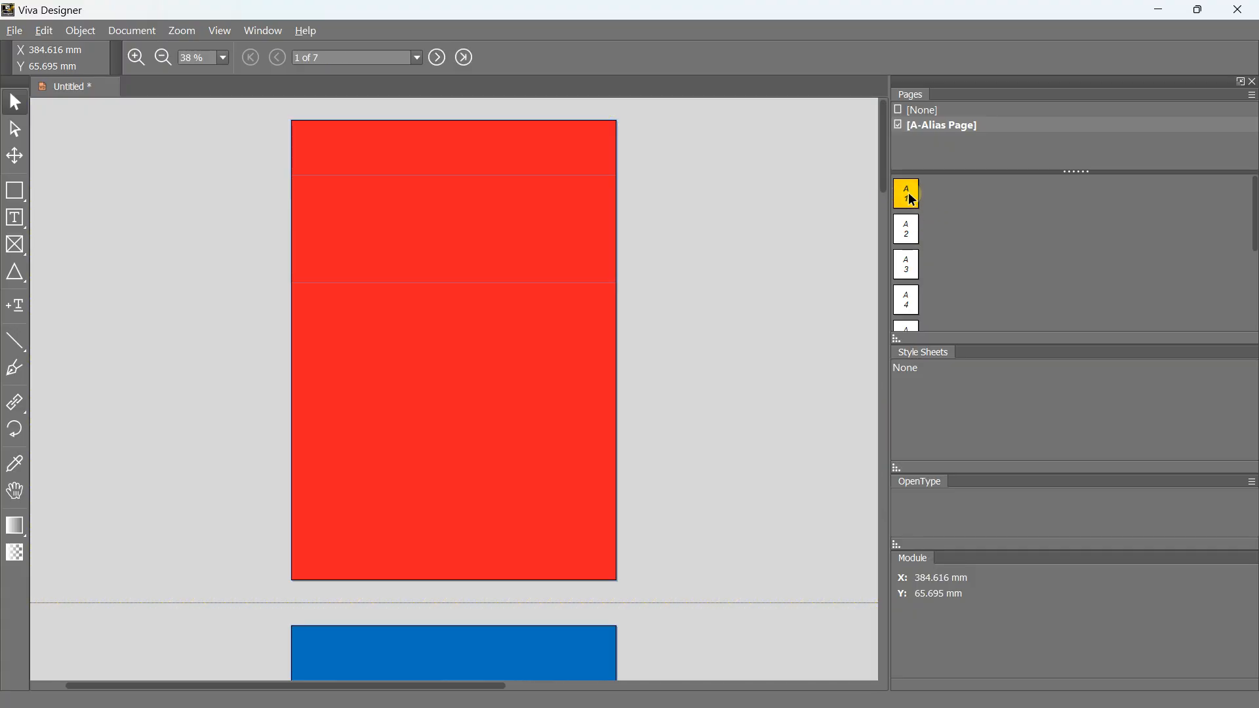
{"action": "scroll", "coordinate": [500, 326], "scroll_direction": "down", "scroll_amount": 3}
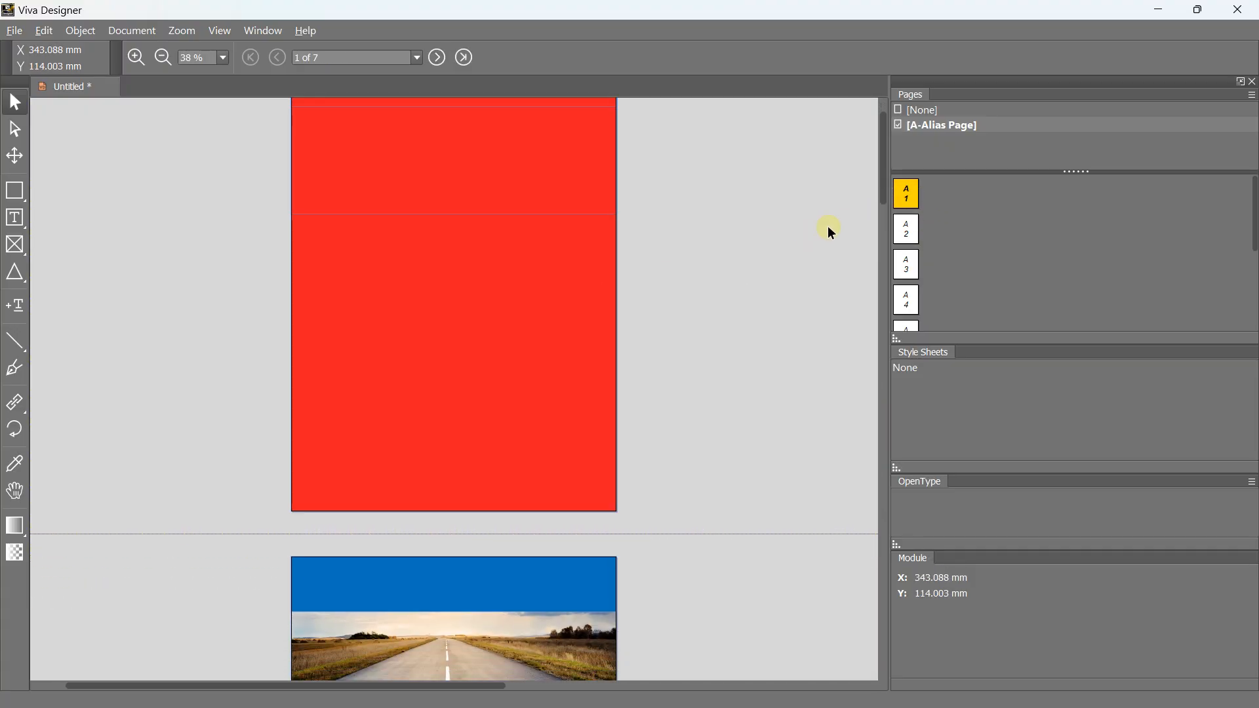
Set the alias page of document page 1 to None in its document page settings
{"action": "right_click", "coordinate": [909, 203]}
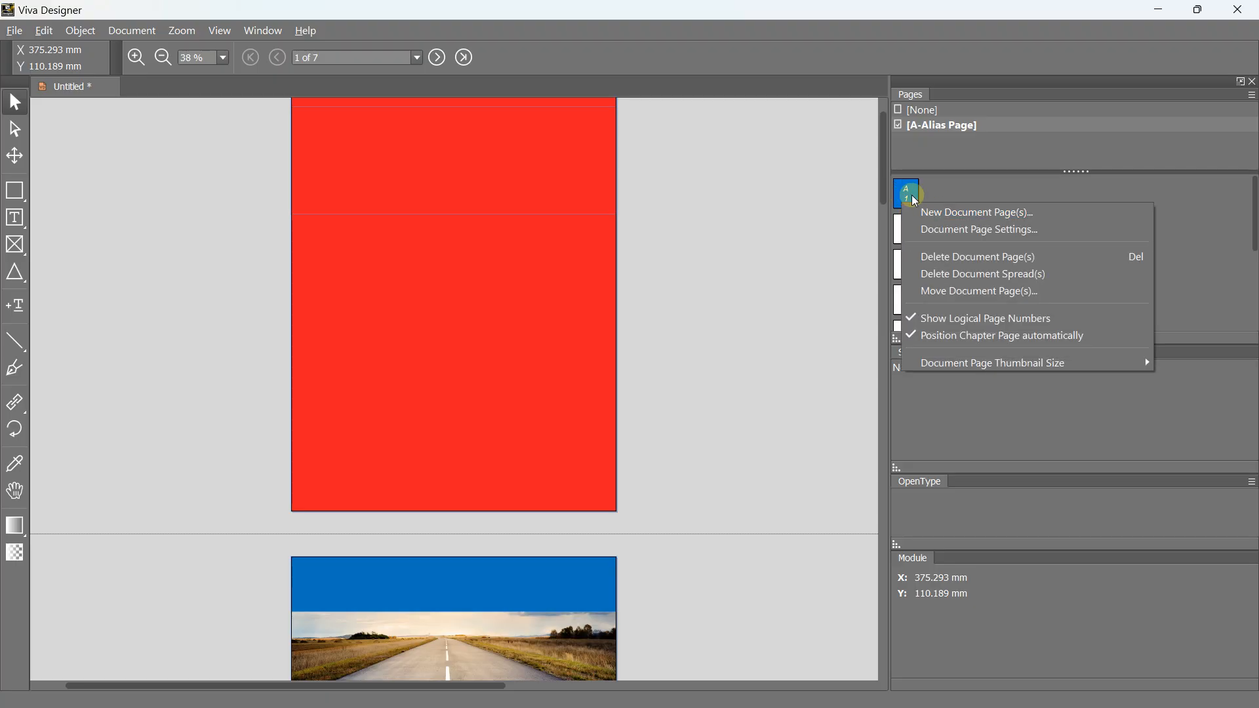
{"action": "left_click", "coordinate": [945, 231]}
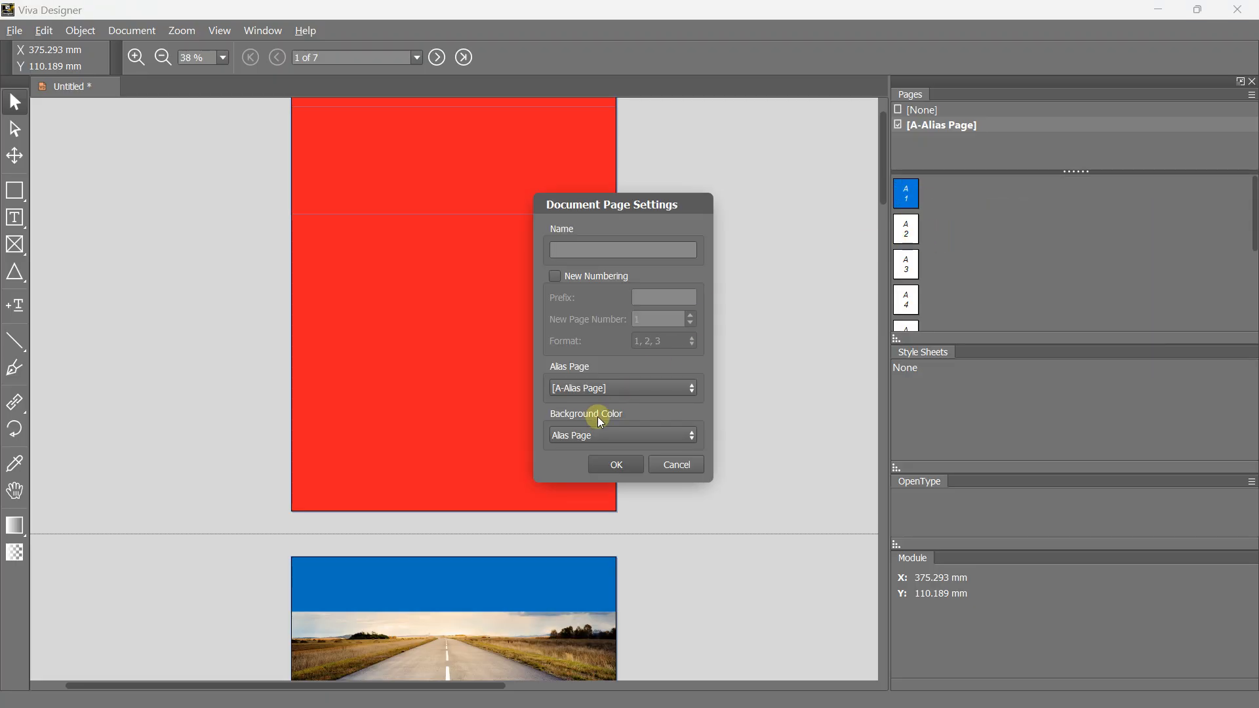
{"action": "left_click", "coordinate": [591, 385]}
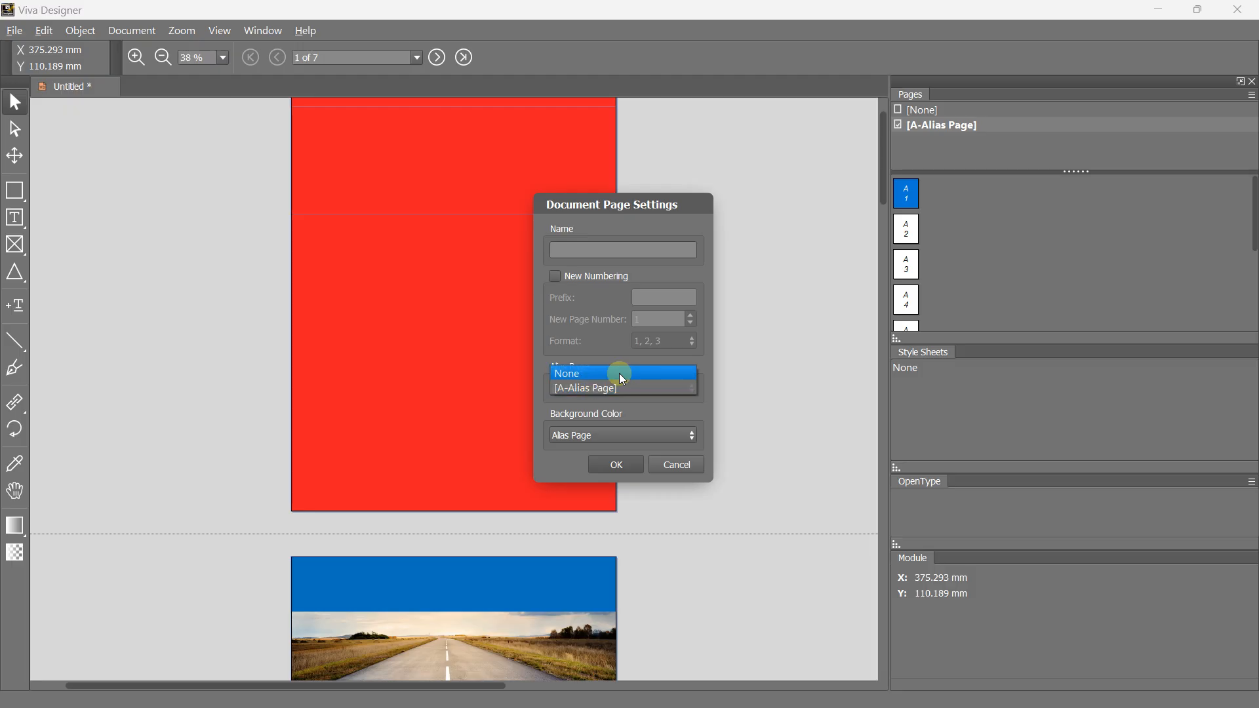
{"action": "left_click", "coordinate": [615, 372]}
{"action": "left_click", "coordinate": [613, 464]}
Delete the red rectangle covering document page 1
{"action": "left_click", "coordinate": [537, 322]}
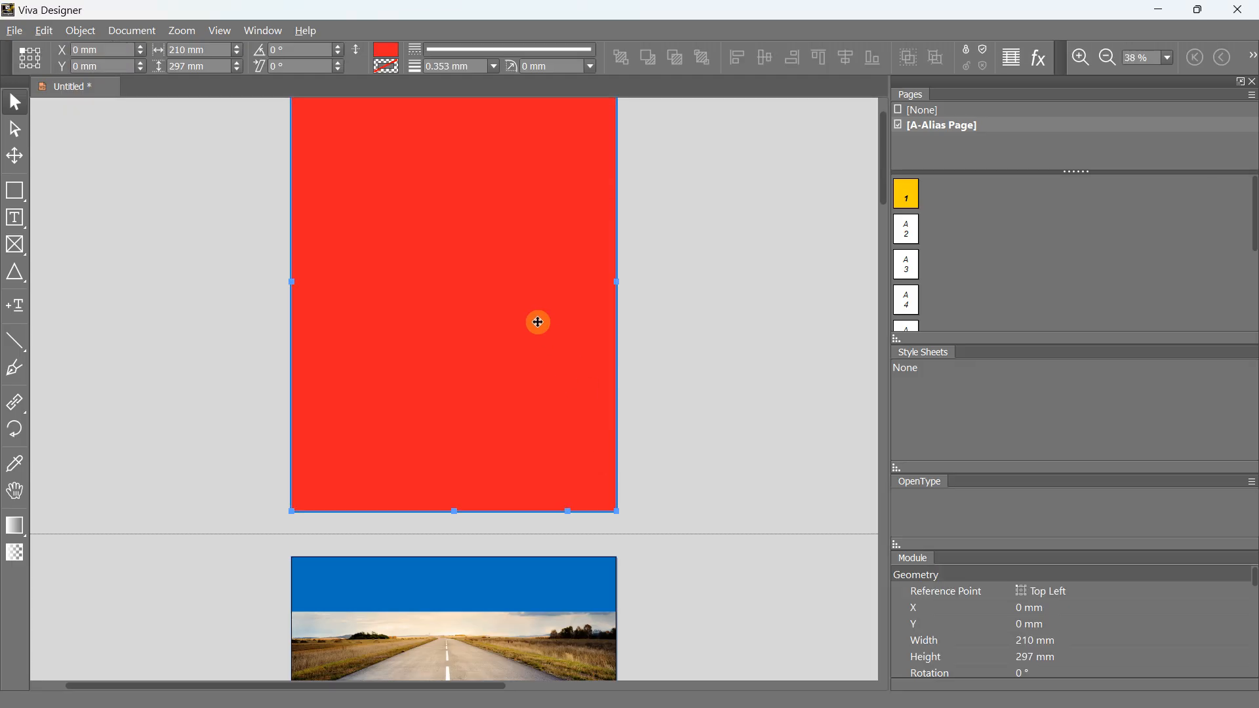
{"action": "key", "text": "Delete"}
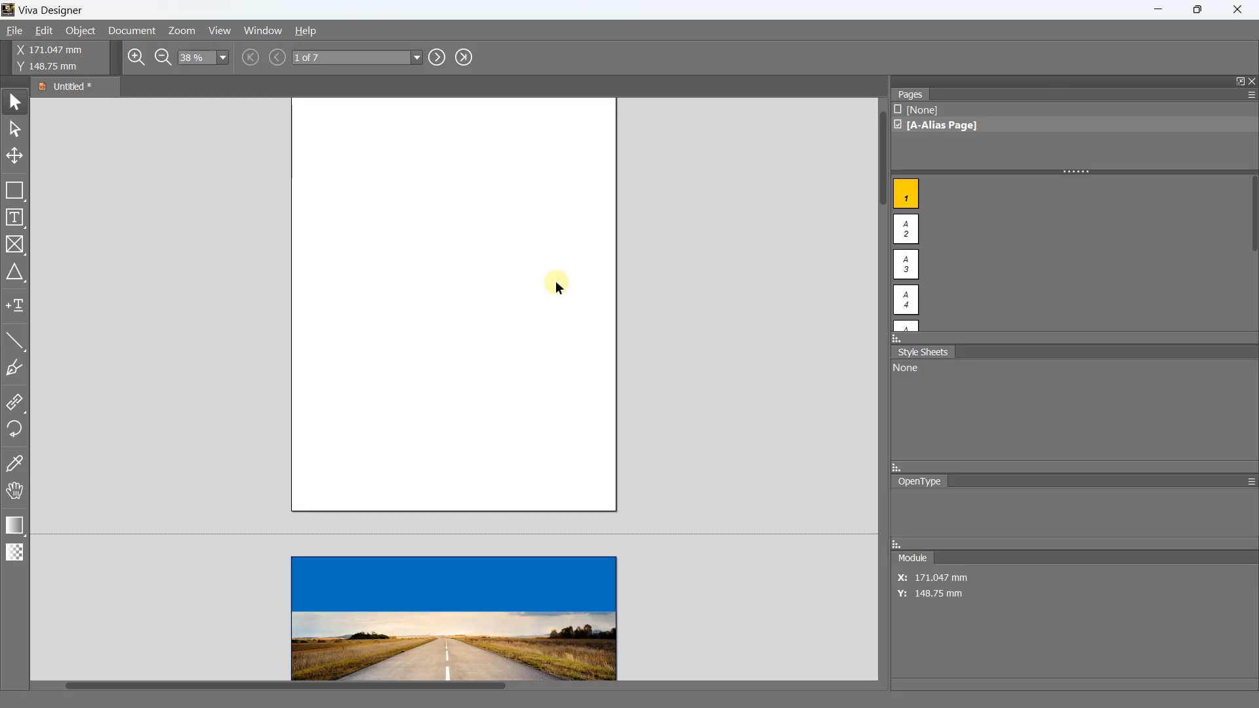
{"action": "scroll", "coordinate": [503, 253], "scroll_direction": "up", "scroll_amount": 1}
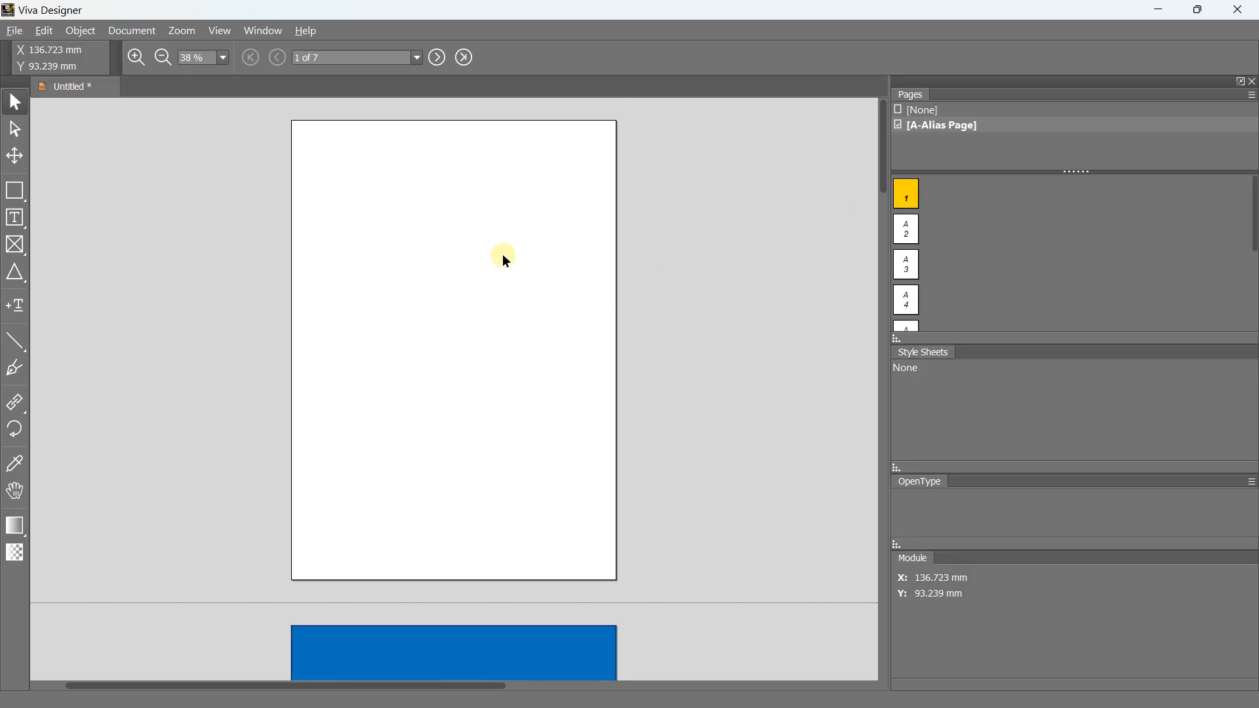
{"action": "scroll", "coordinate": [457, 292], "scroll_direction": "down", "scroll_amount": 2}
{"action": "scroll", "coordinate": [456, 291], "scroll_direction": "up", "scroll_amount": 2}
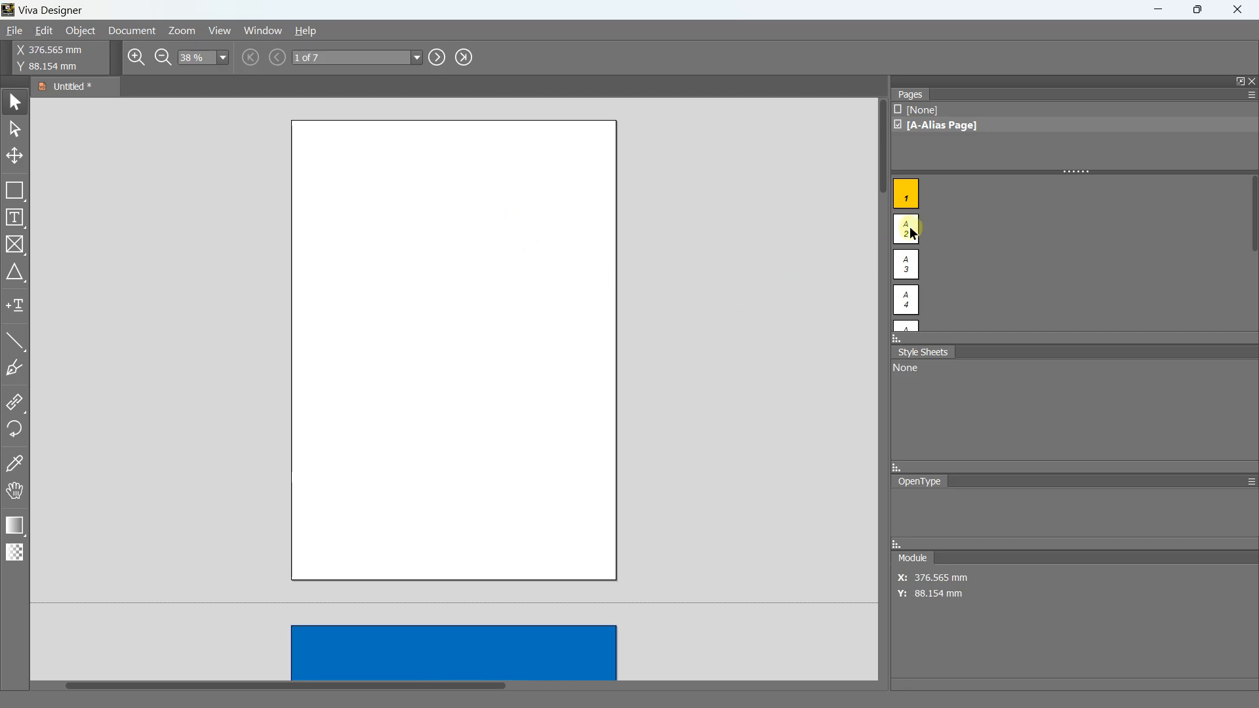
Set the alias page of document page 1 to [A-Alias Page] in its document page settings
{"action": "right_click", "coordinate": [908, 195]}
{"action": "left_click", "coordinate": [950, 226]}
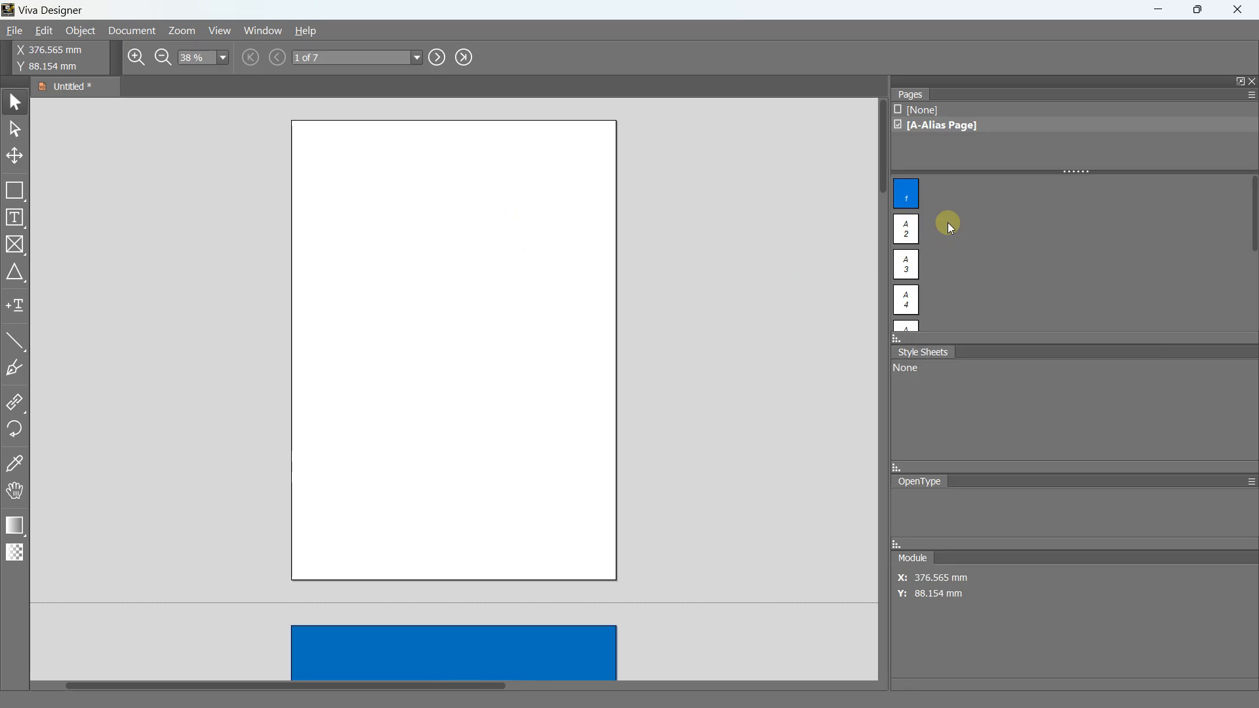
{"action": "left_click", "coordinate": [580, 431]}
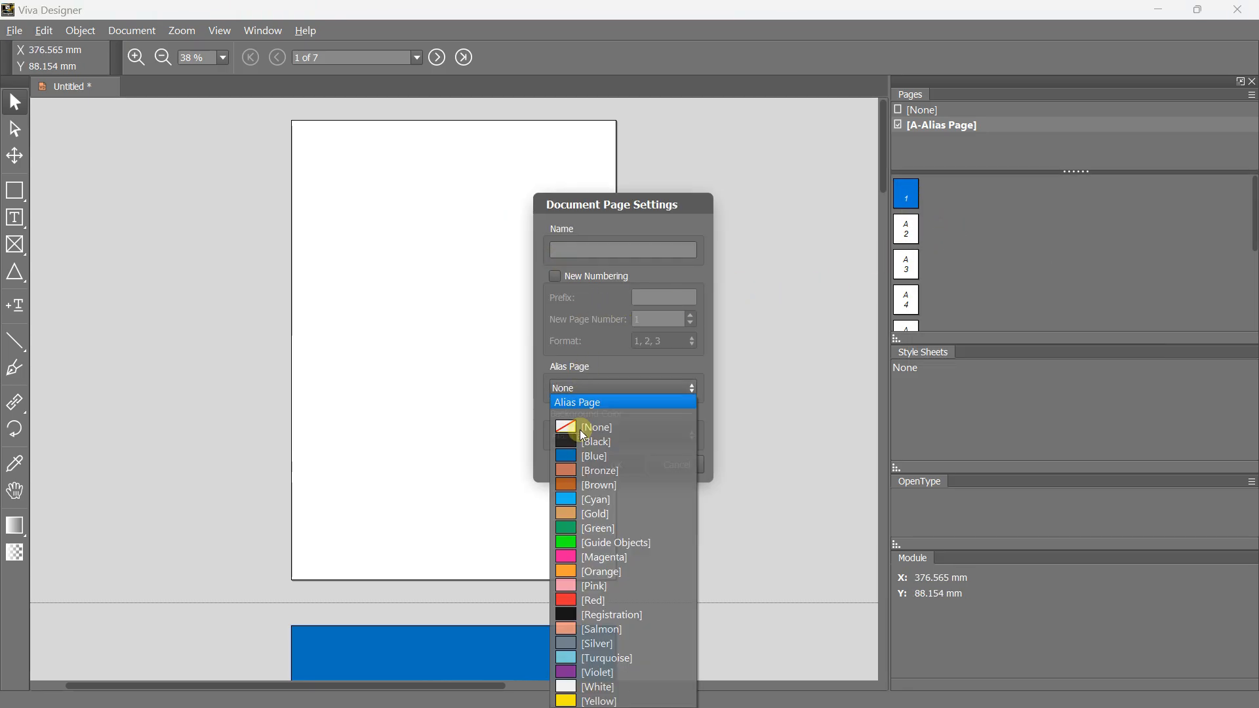
{"action": "left_click", "coordinate": [580, 386]}
{"action": "left_click", "coordinate": [589, 406]}
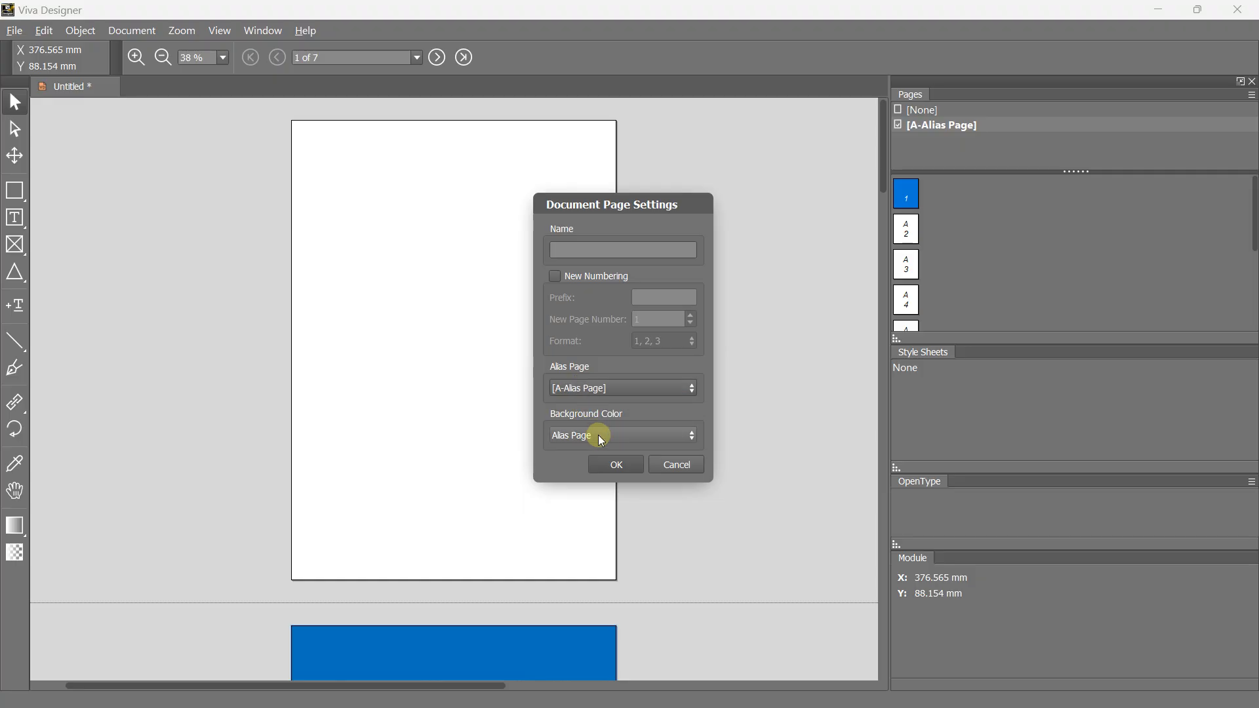
{"action": "left_click", "coordinate": [613, 465]}
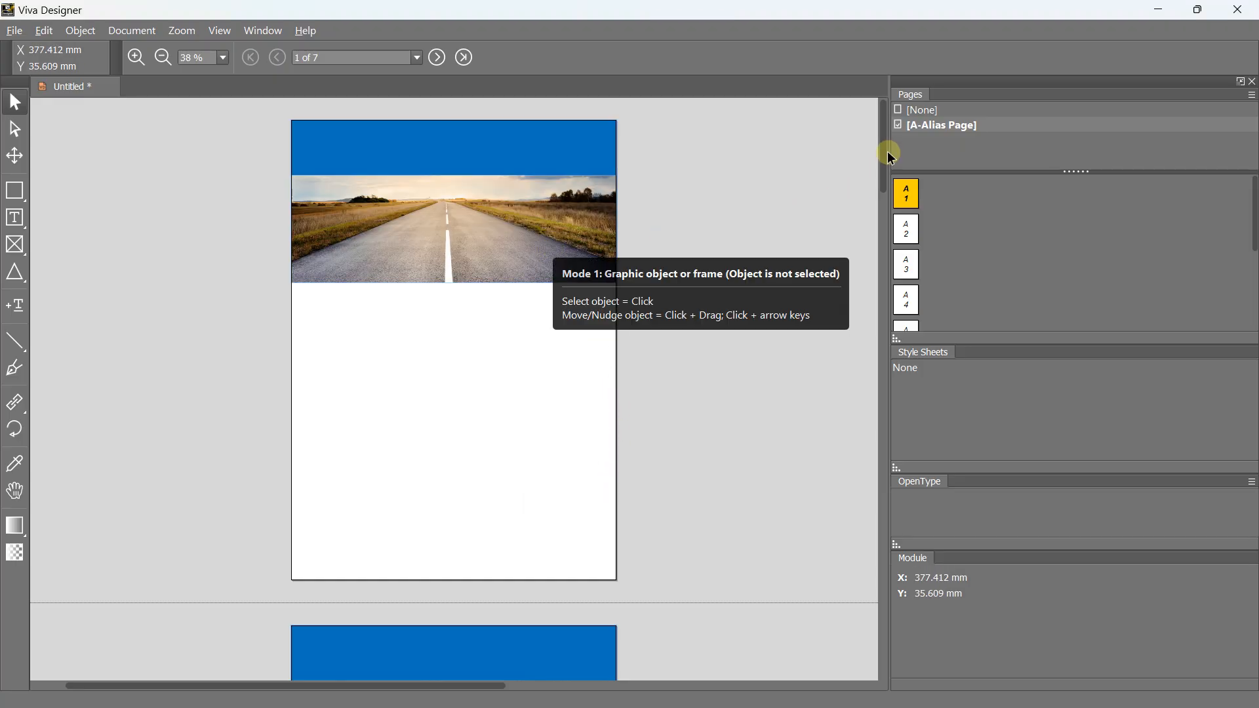
Open the A-Alias Page and change the fill of its top rectangle to red
{"action": "left_click_drag", "start_coordinate": [882, 147], "coordinate": [841, 135]}
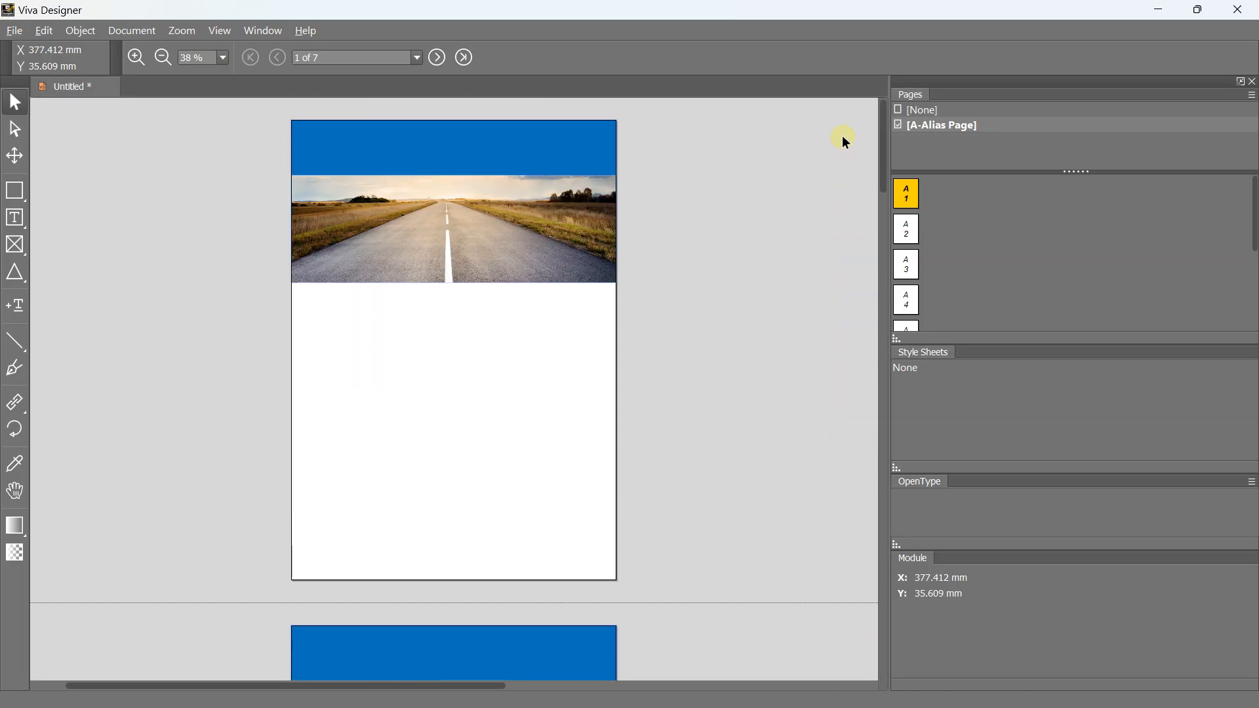
{"action": "double_click", "coordinate": [919, 124]}
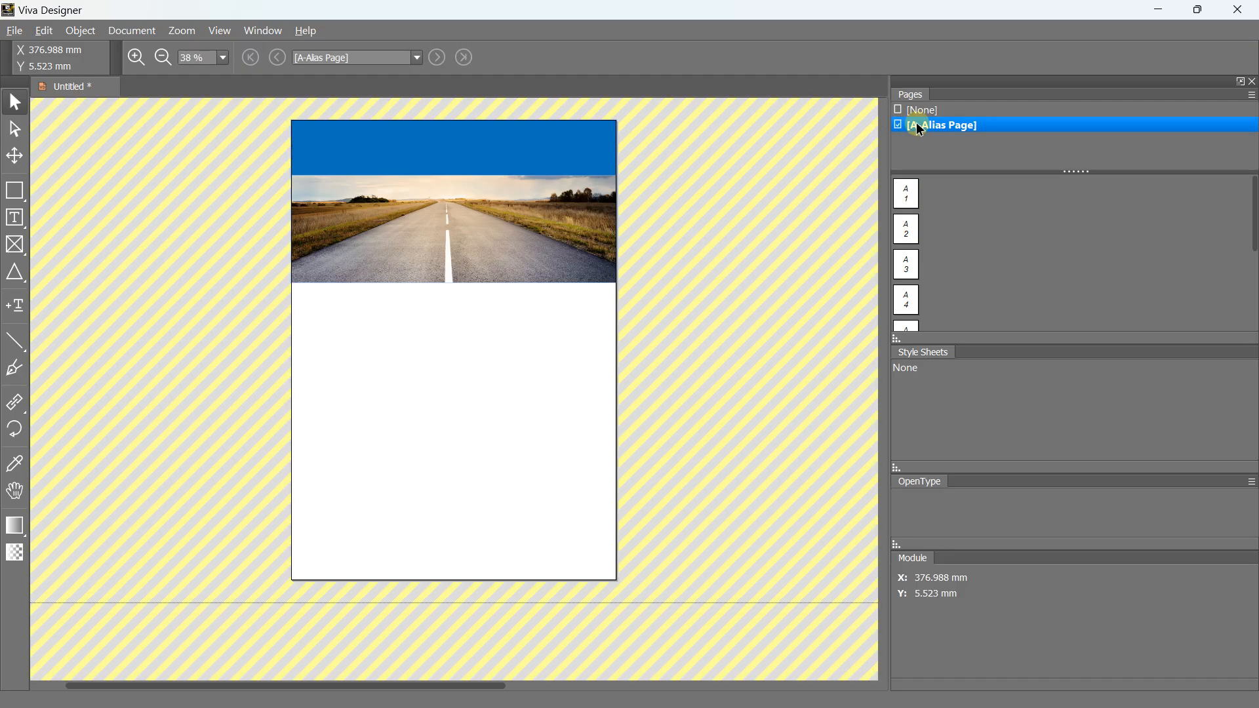
{"action": "left_click", "coordinate": [441, 157]}
{"action": "left_click", "coordinate": [385, 51]}
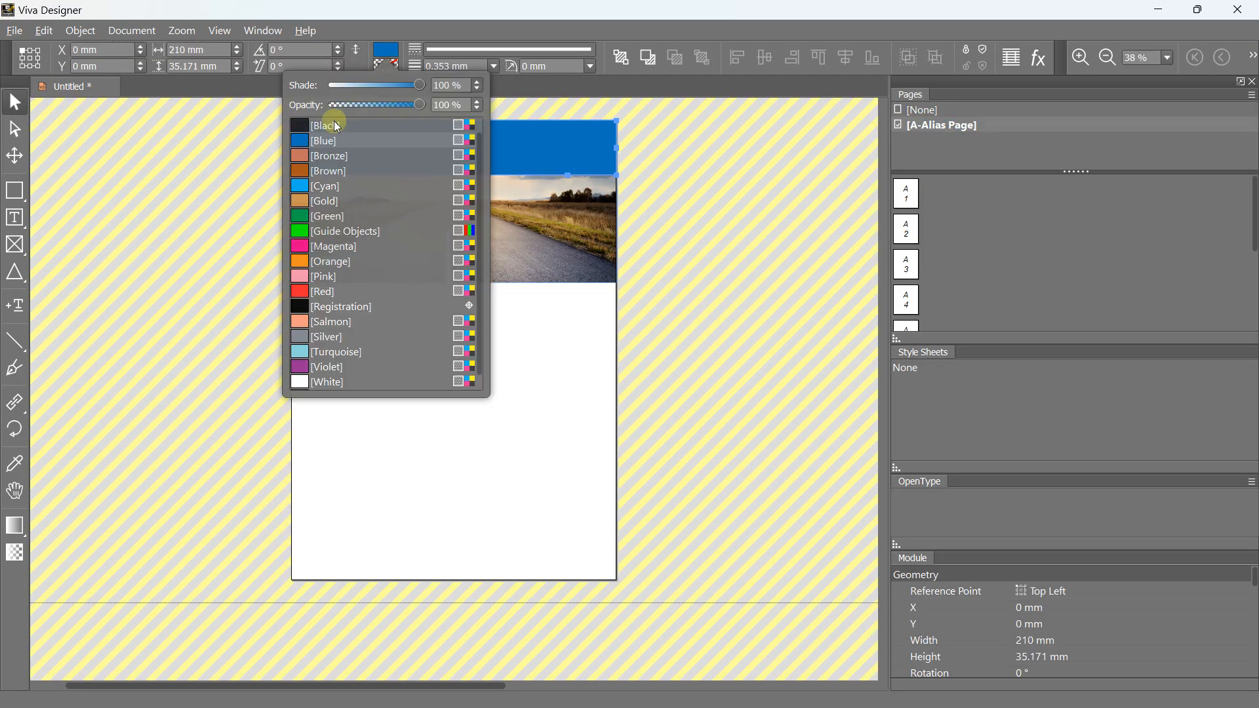
{"action": "left_click", "coordinate": [314, 292]}
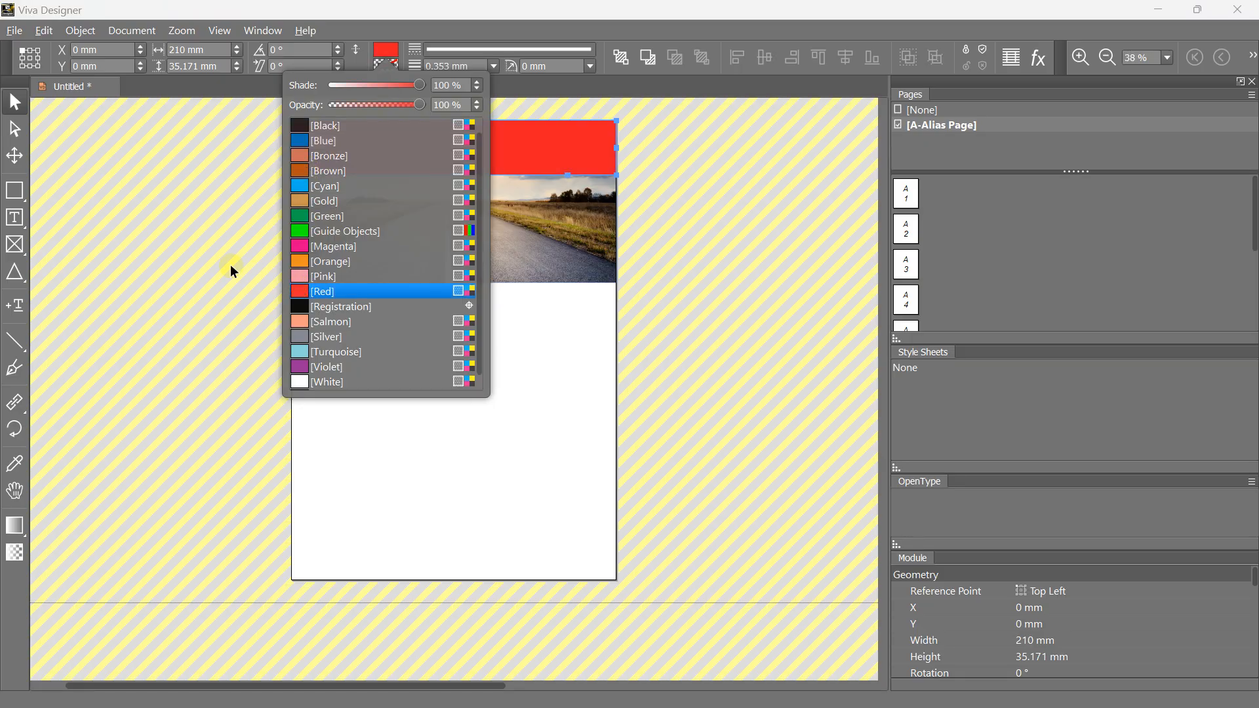
{"action": "left_click", "coordinate": [232, 267]}
Return to document page 1 and check the rectangle color across the document pages
{"action": "double_click", "coordinate": [910, 189]}
{"action": "scroll", "coordinate": [548, 328], "scroll_direction": "down", "scroll_amount": 3}
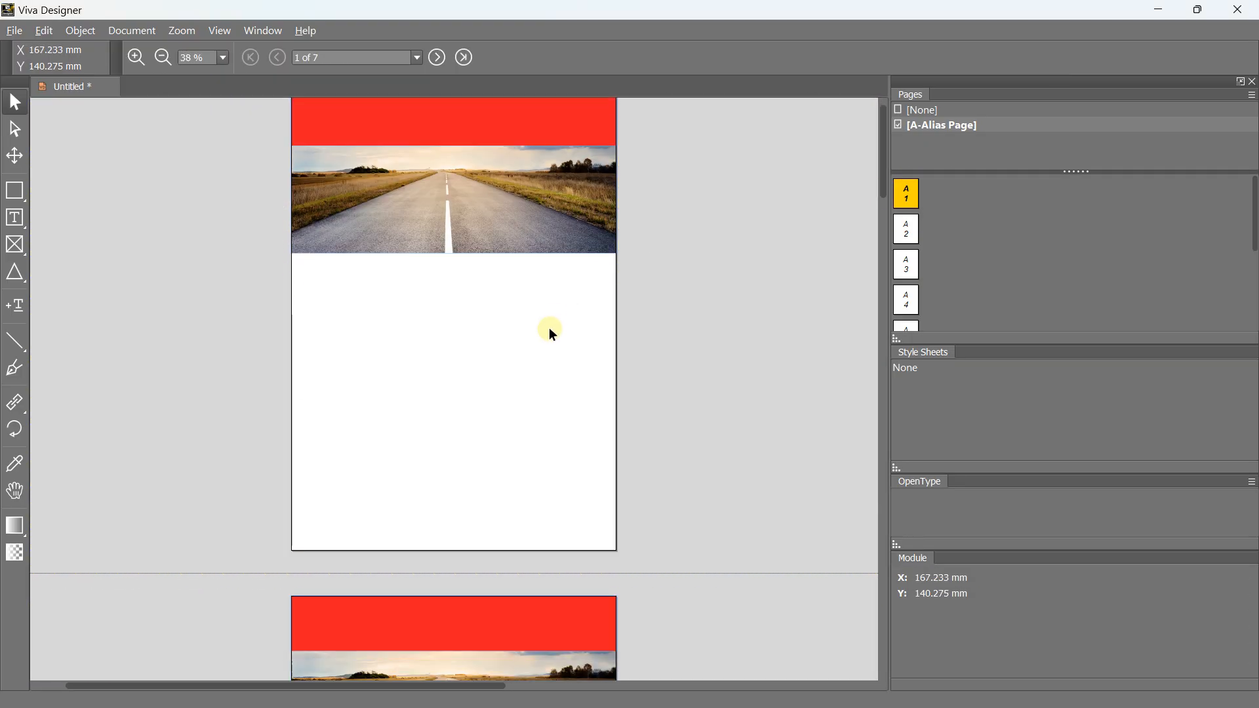
{"action": "left_click_drag", "start_coordinate": [883, 194], "coordinate": [934, 122]}
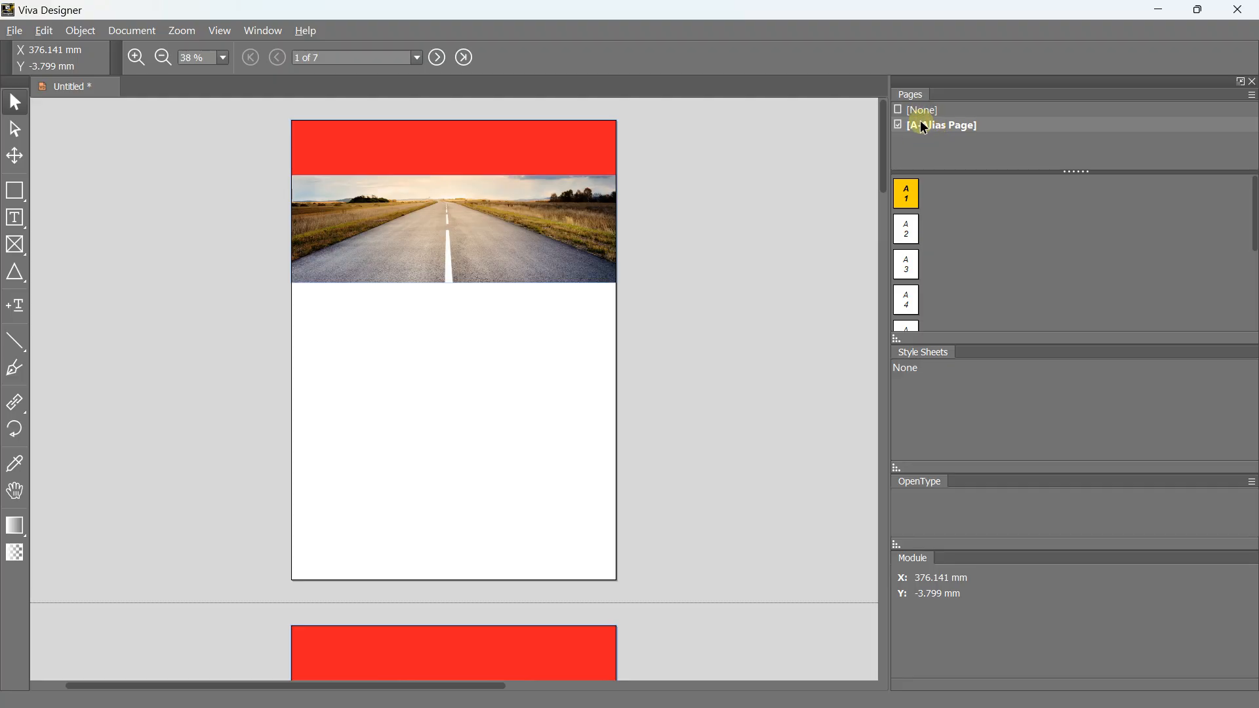
{"action": "right_click", "coordinate": [928, 124]}
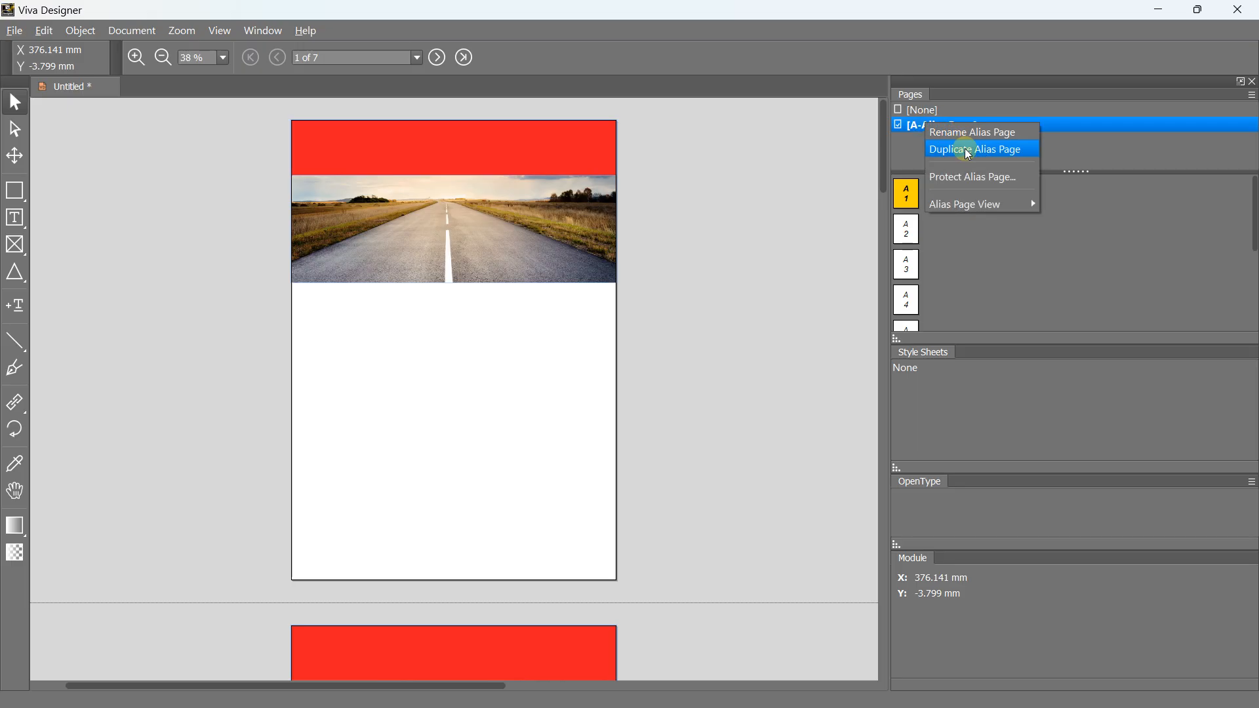
{"action": "left_click", "coordinate": [921, 109]}
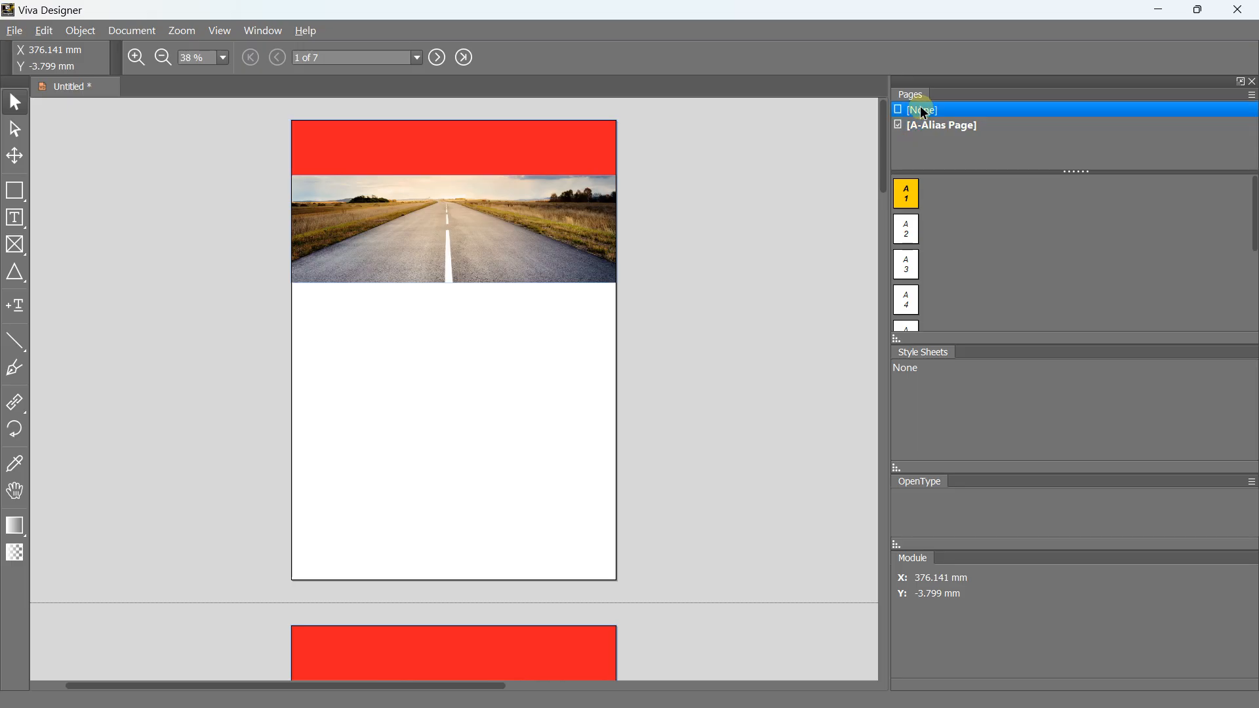
{"action": "left_click", "coordinate": [918, 124]}
Select all seven document pages and view the page commands available for the selection
{"action": "left_click", "coordinate": [910, 193]}
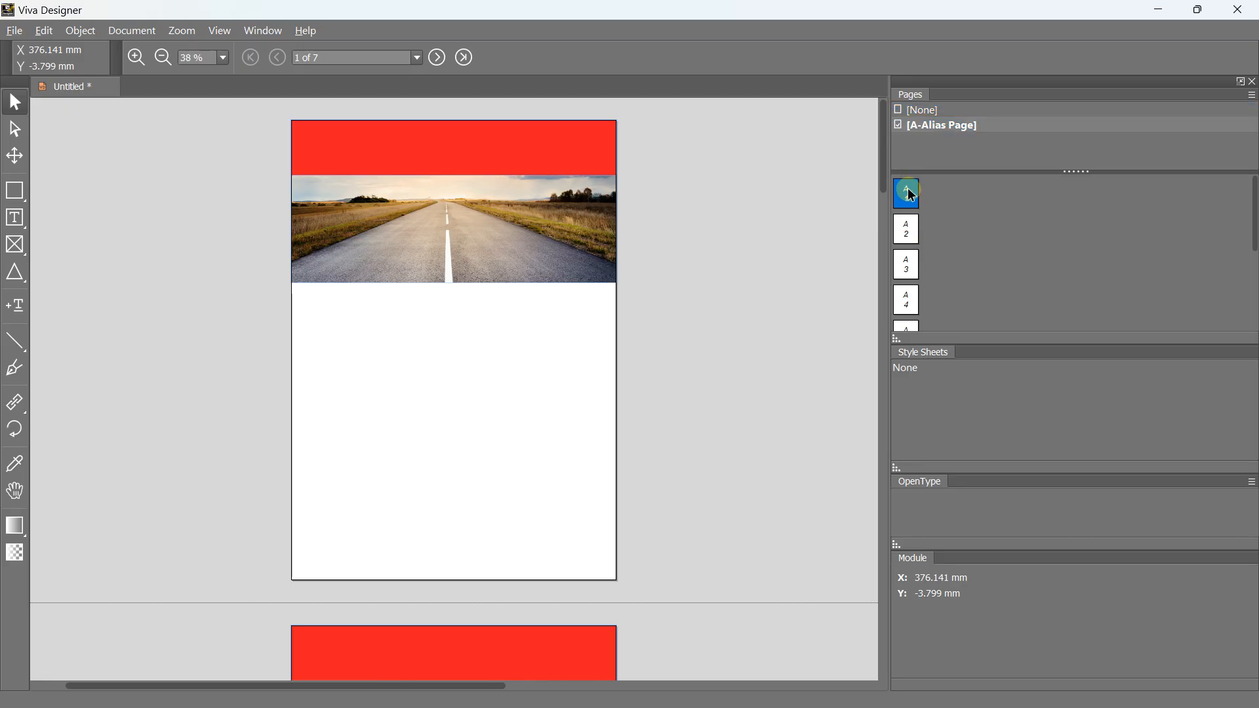
{"action": "left_click", "coordinate": [908, 233], "text": "shift"}
{"action": "left_click", "coordinate": [910, 263], "text": "shift"}
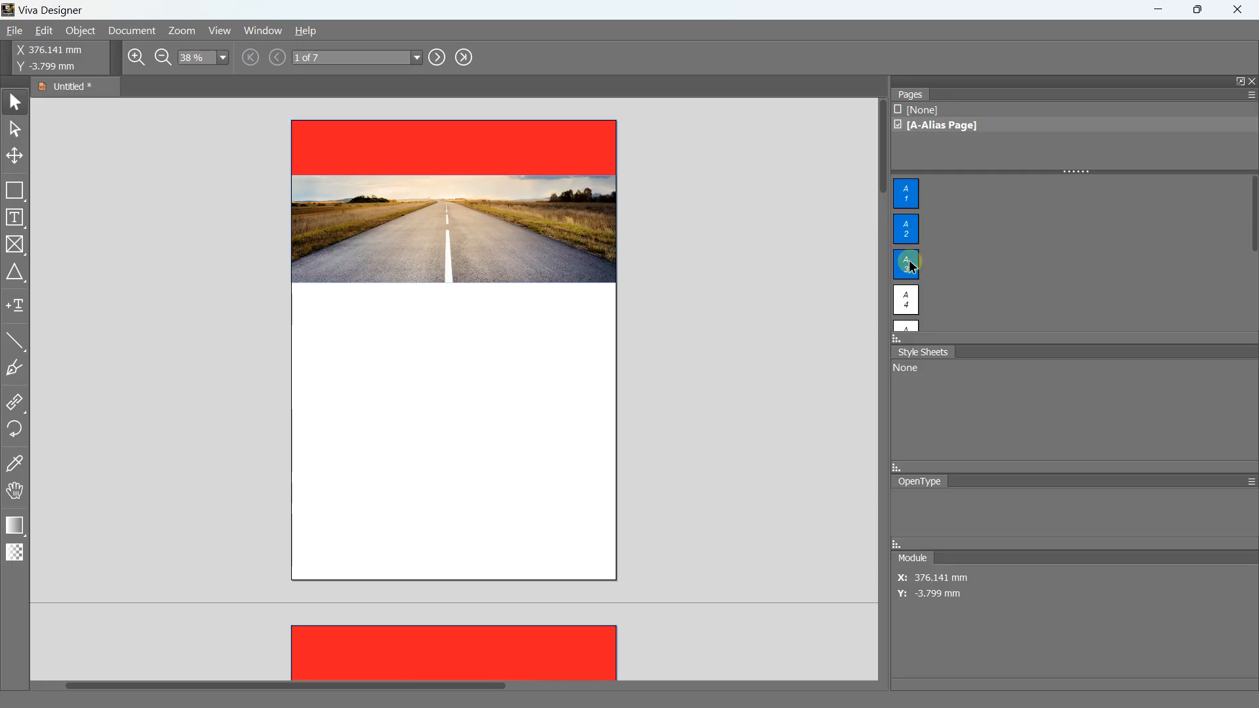
{"action": "scroll", "coordinate": [910, 266], "scroll_direction": "down", "scroll_amount": 4}
{"action": "left_click", "coordinate": [909, 264], "text": "shift"}
{"action": "scroll", "coordinate": [909, 234], "scroll_direction": "up", "scroll_amount": 4}
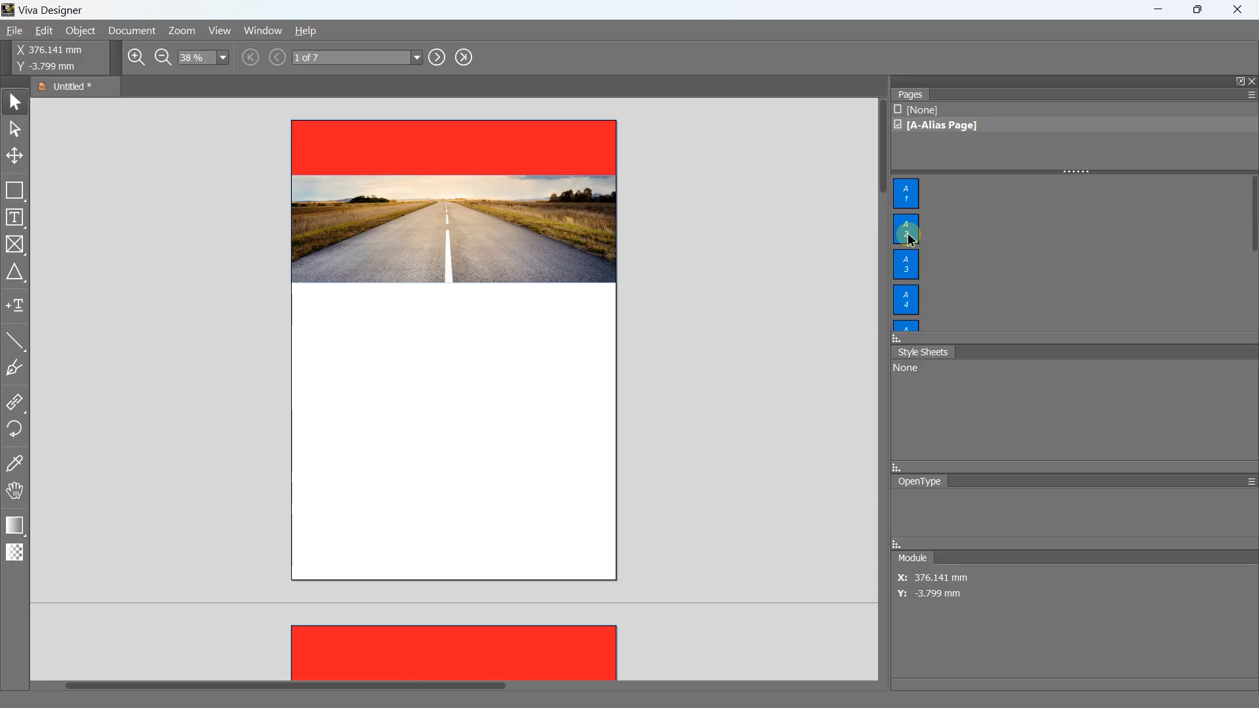
{"action": "scroll", "coordinate": [909, 260], "scroll_direction": "down", "scroll_amount": 4}
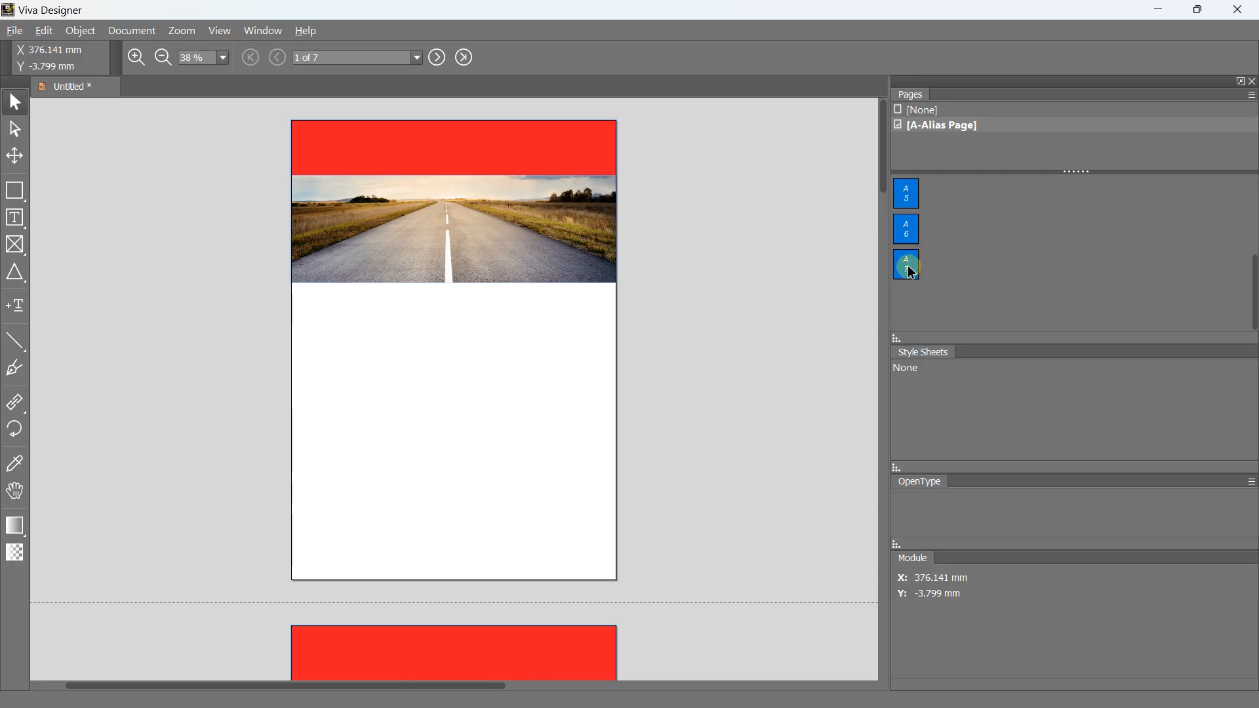
{"action": "right_click", "coordinate": [912, 271]}
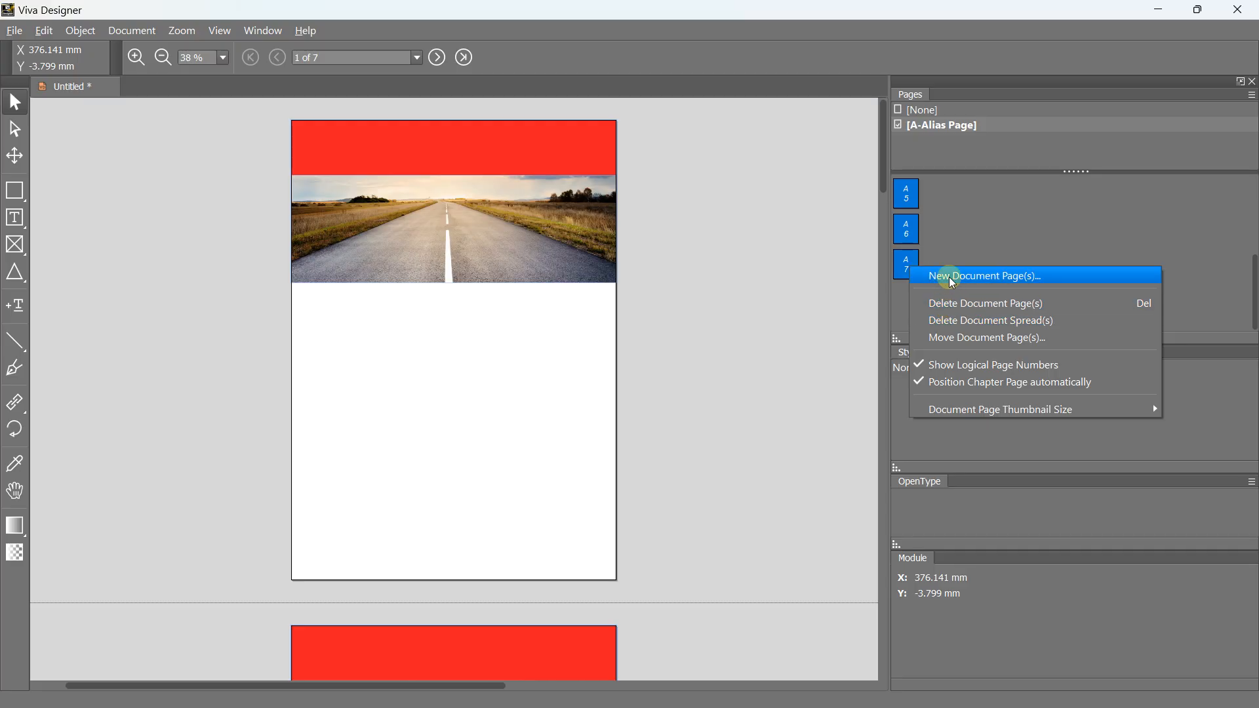
{"action": "right_click", "coordinate": [902, 252]}
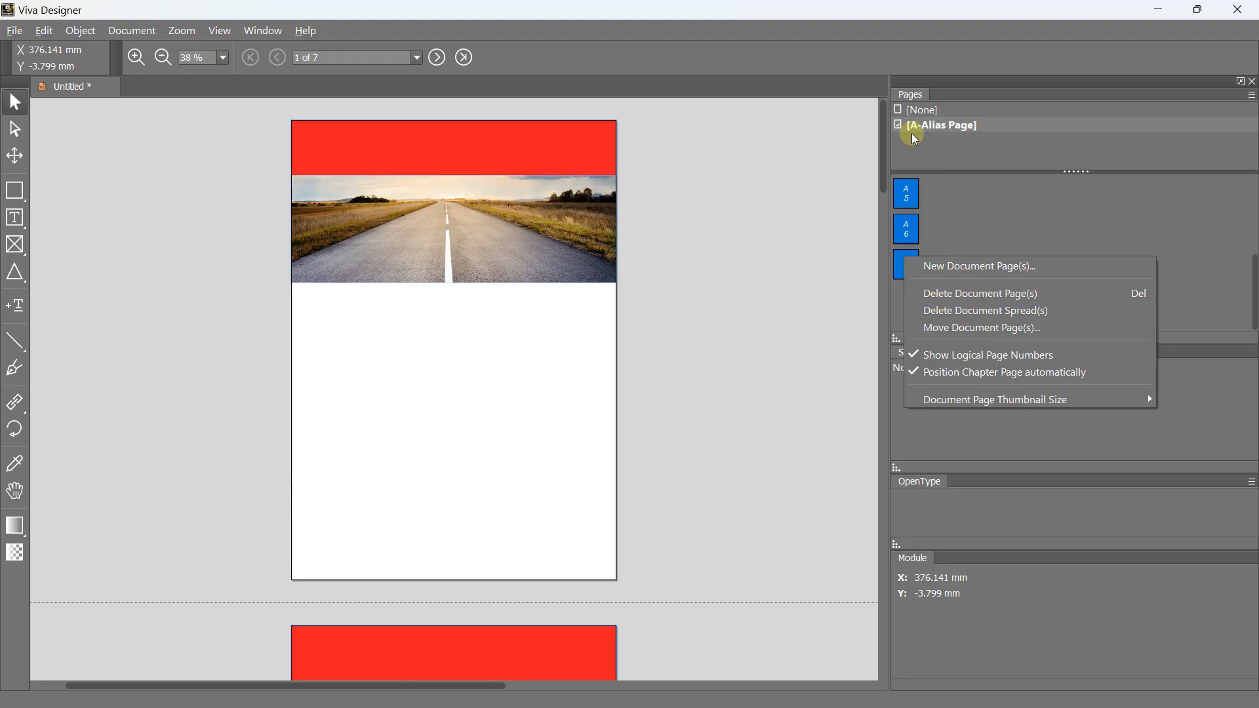
Remove the alias page from document pages 1 to 7 by assigning [None] to each of them
{"action": "left_click", "coordinate": [909, 113]}
{"action": "left_click_drag", "start_coordinate": [917, 113], "coordinate": [912, 257]}
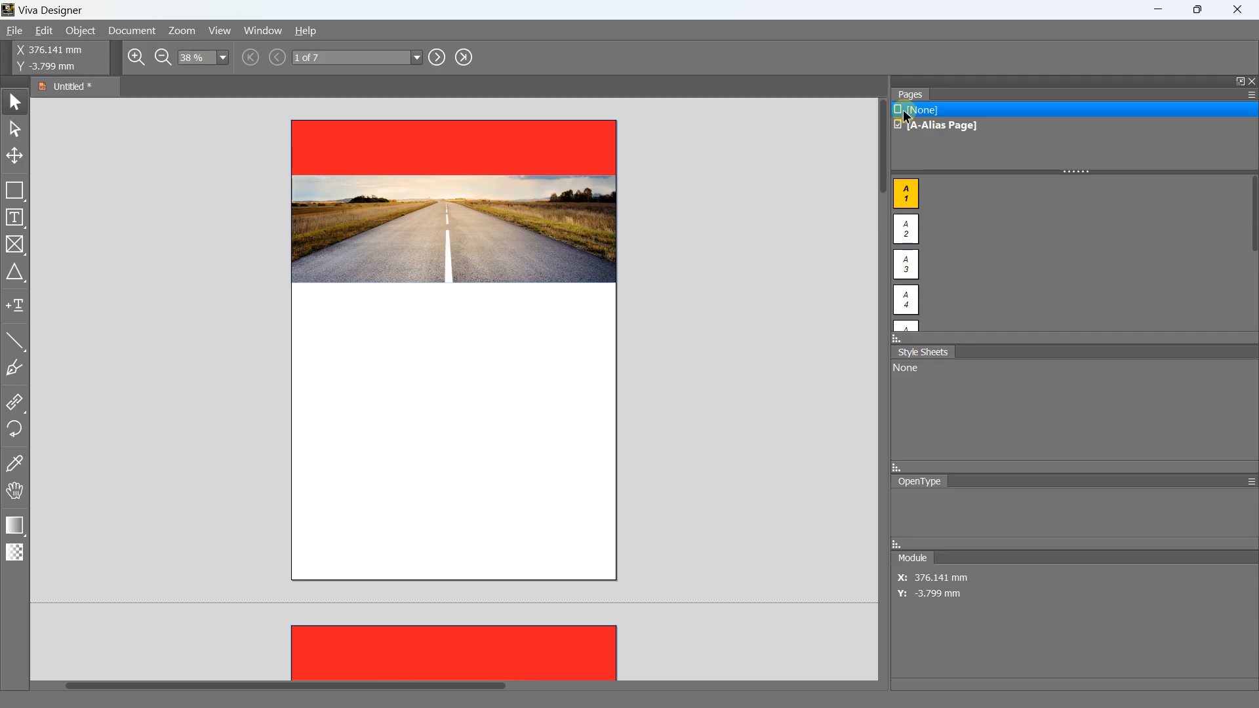
{"action": "left_click_drag", "start_coordinate": [908, 117], "coordinate": [908, 196]}
{"action": "left_click_drag", "start_coordinate": [922, 114], "coordinate": [915, 265]}
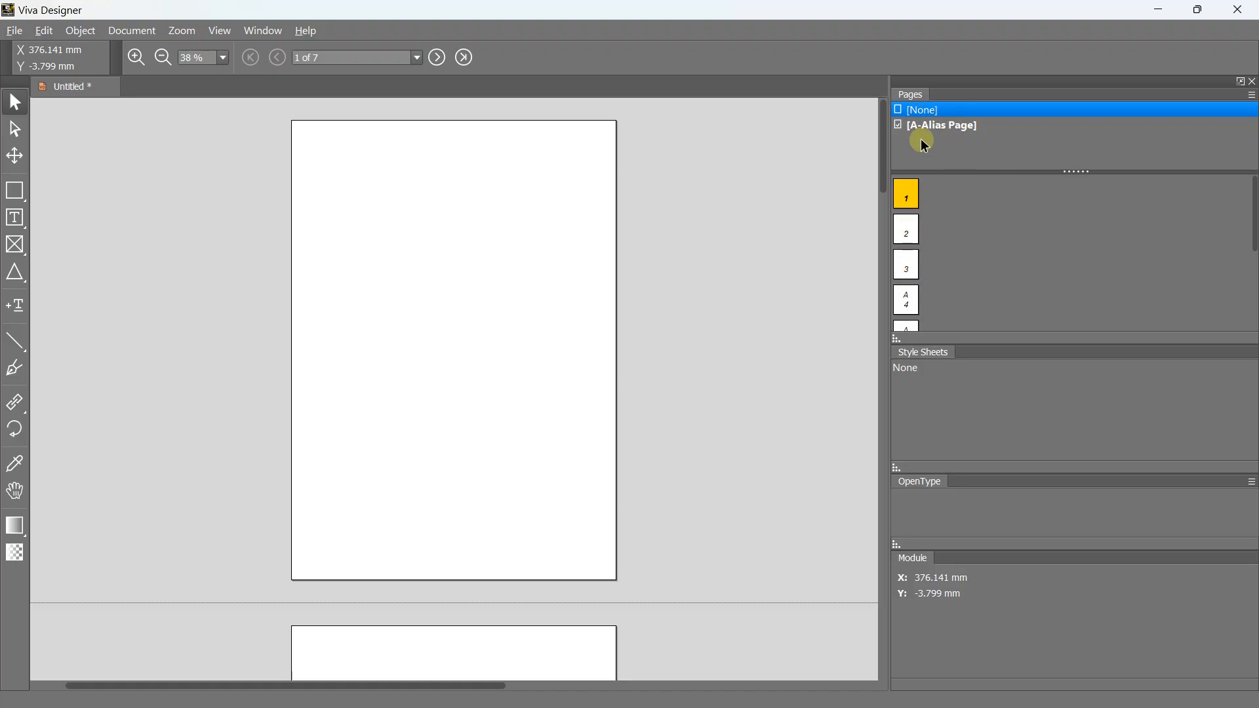
{"action": "left_click_drag", "start_coordinate": [925, 115], "coordinate": [921, 289]}
{"action": "scroll", "coordinate": [913, 279], "scroll_direction": "down", "scroll_amount": 3}
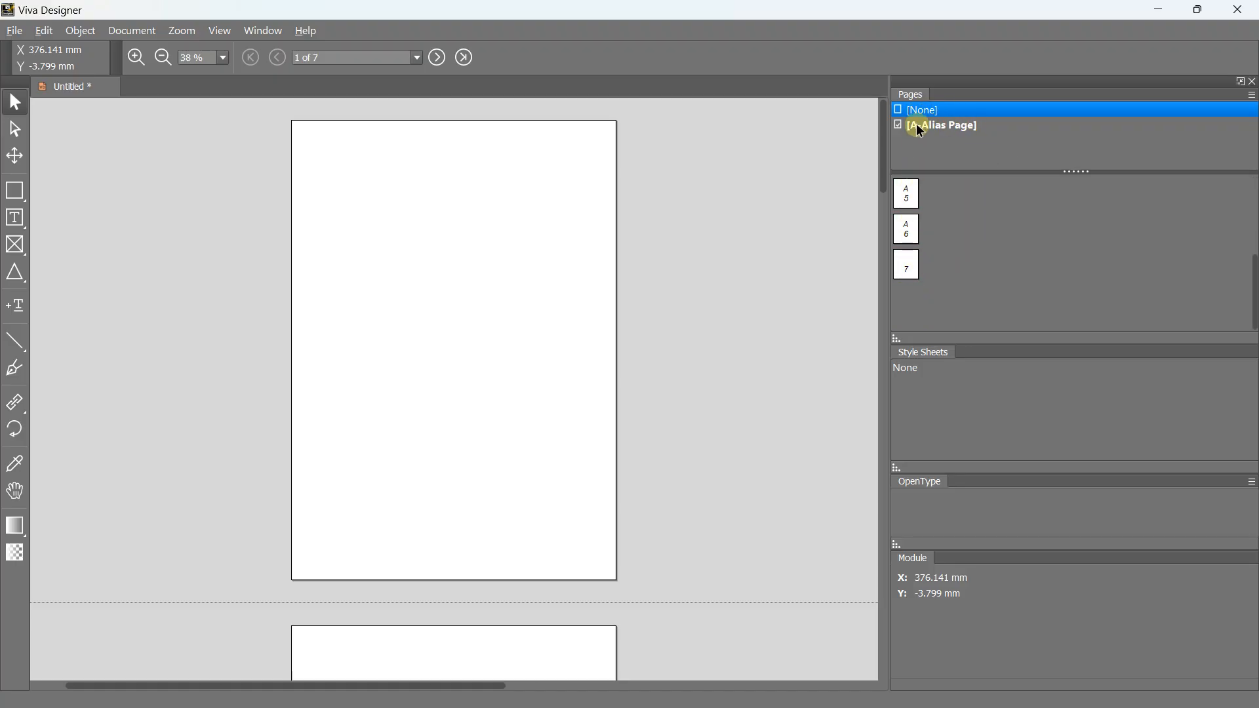
{"action": "left_click_drag", "start_coordinate": [924, 112], "coordinate": [907, 227]}
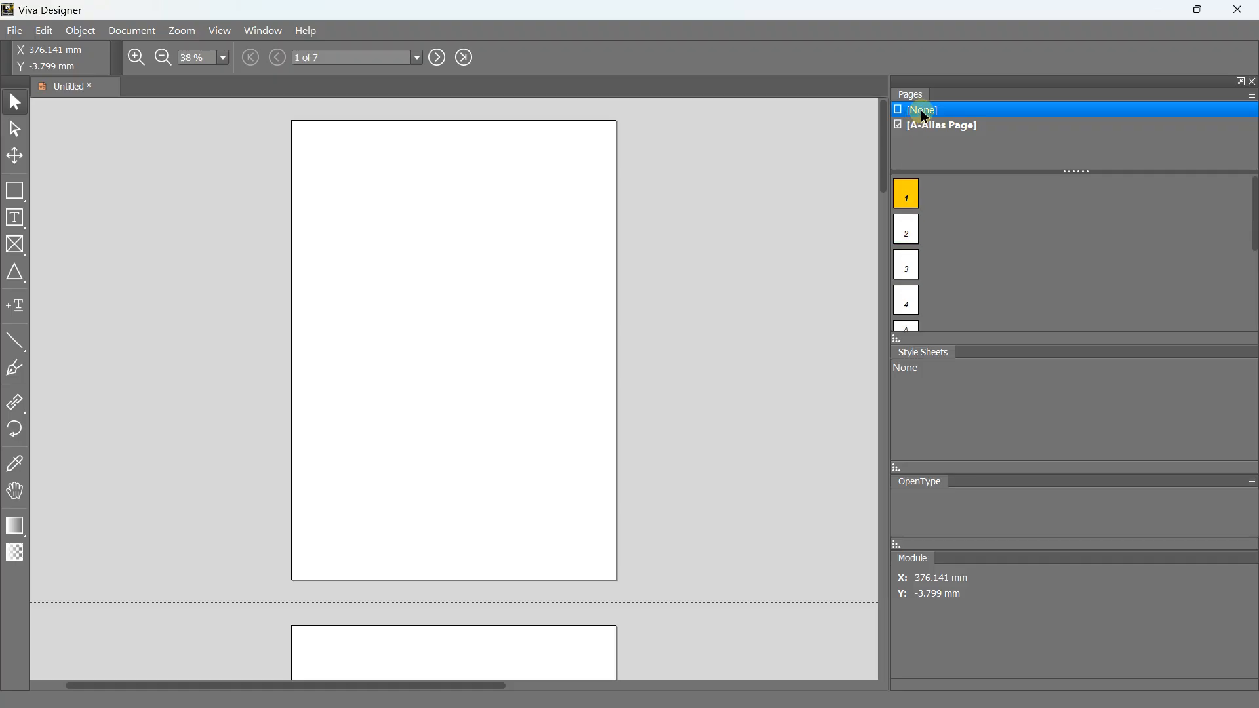
{"action": "left_click_drag", "start_coordinate": [920, 109], "coordinate": [904, 287]}
{"action": "left_click_drag", "start_coordinate": [910, 231], "coordinate": [910, 231]}
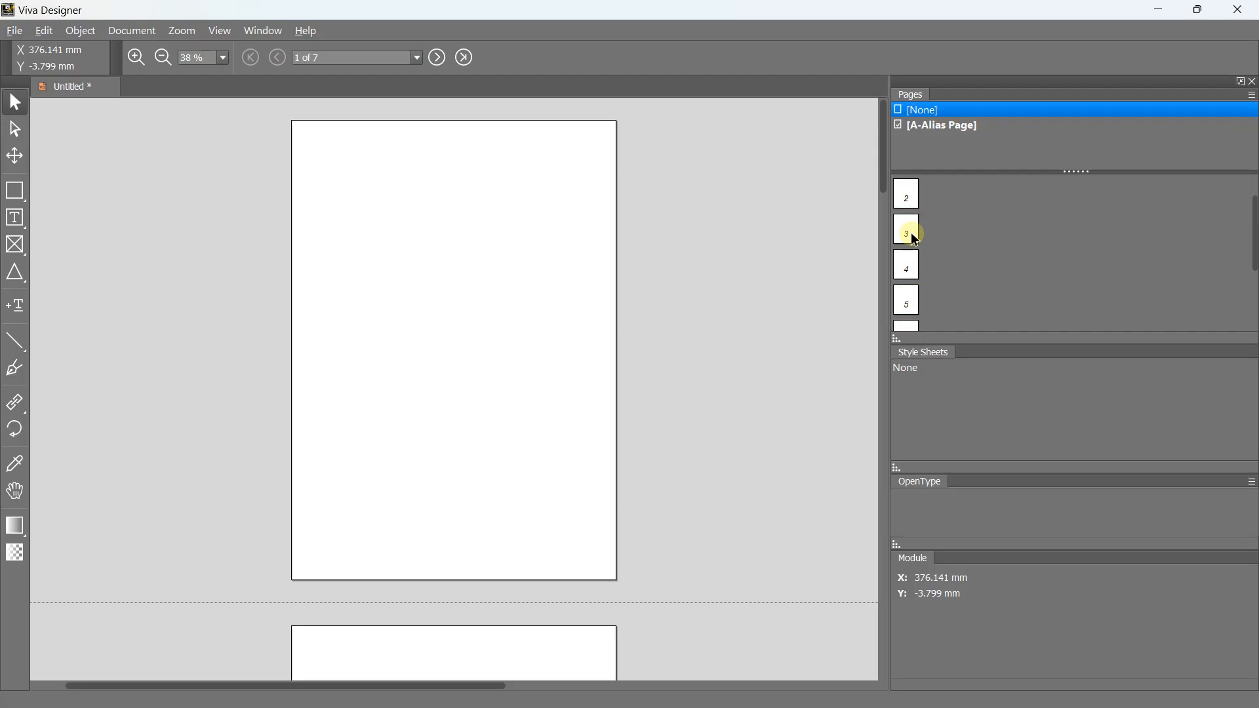
{"action": "scroll", "coordinate": [574, 281], "scroll_direction": "down", "scroll_amount": 3}
{"action": "scroll", "coordinate": [574, 281], "scroll_direction": "down", "scroll_amount": 2}
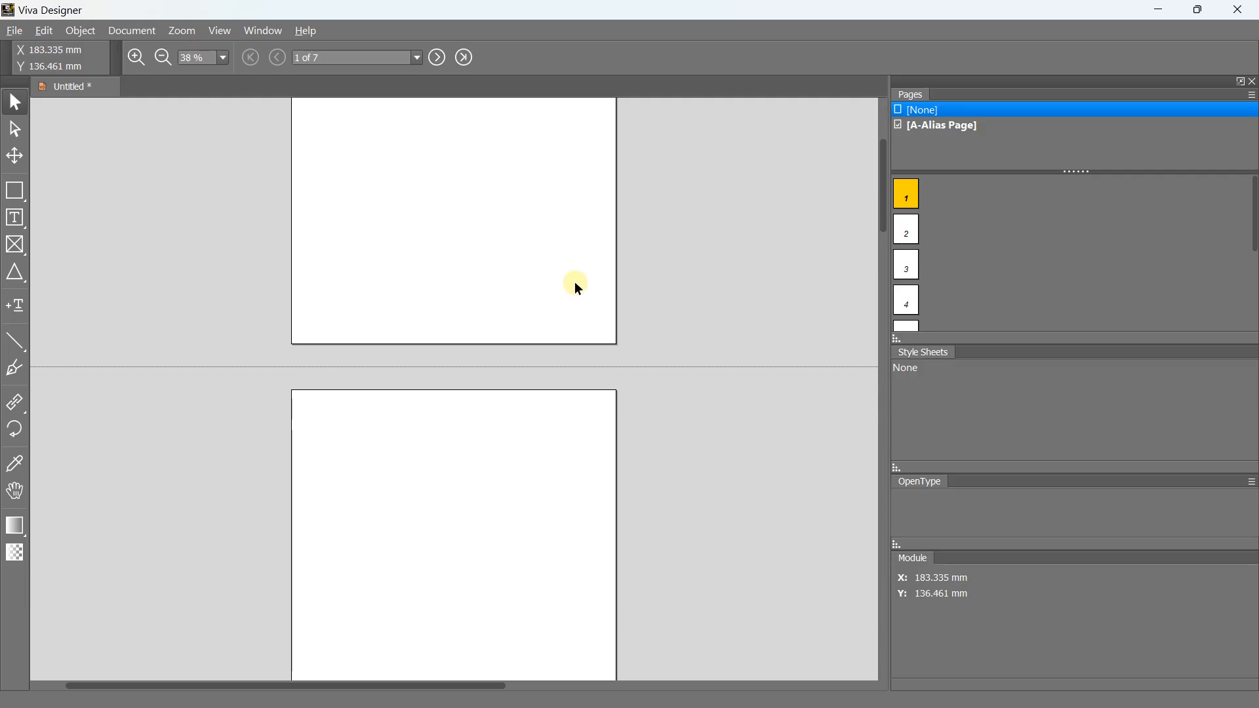
Open the A-Alias Page to view its contents, then return to document page 1
{"action": "double_click", "coordinate": [950, 129]}
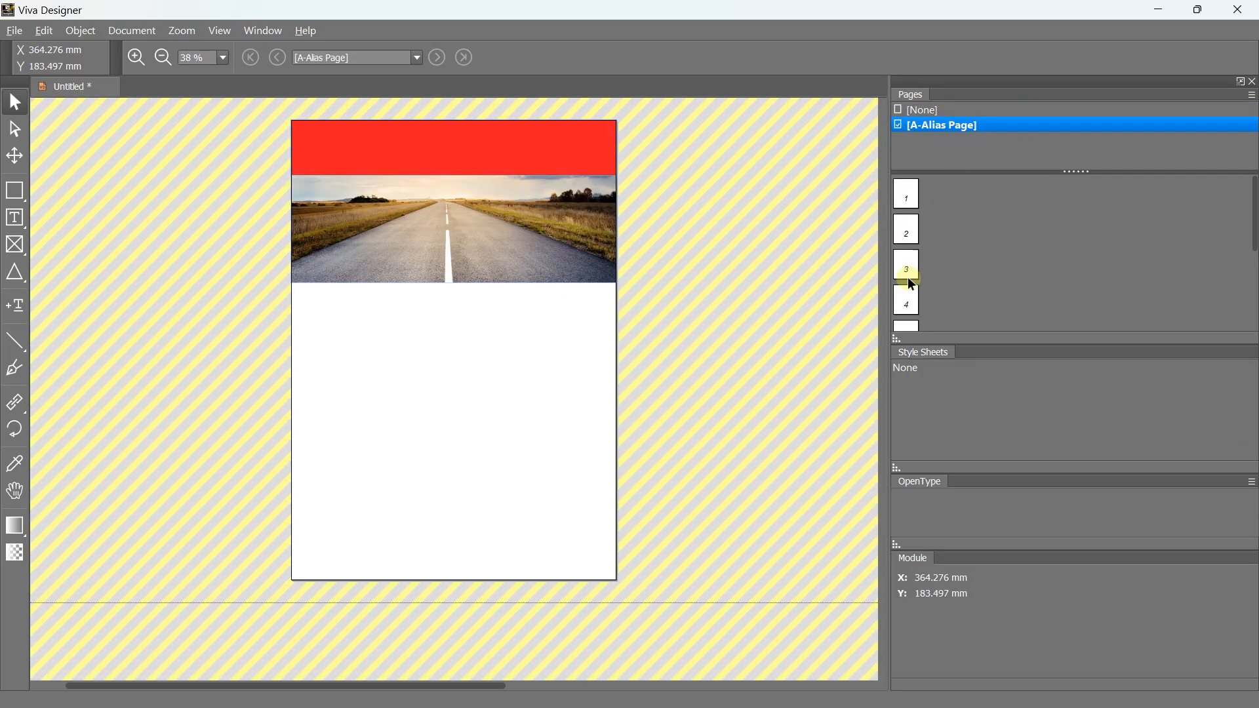
{"action": "scroll", "coordinate": [907, 262], "scroll_direction": "down", "scroll_amount": 3}
{"action": "scroll", "coordinate": [907, 263], "scroll_direction": "up", "scroll_amount": 3}
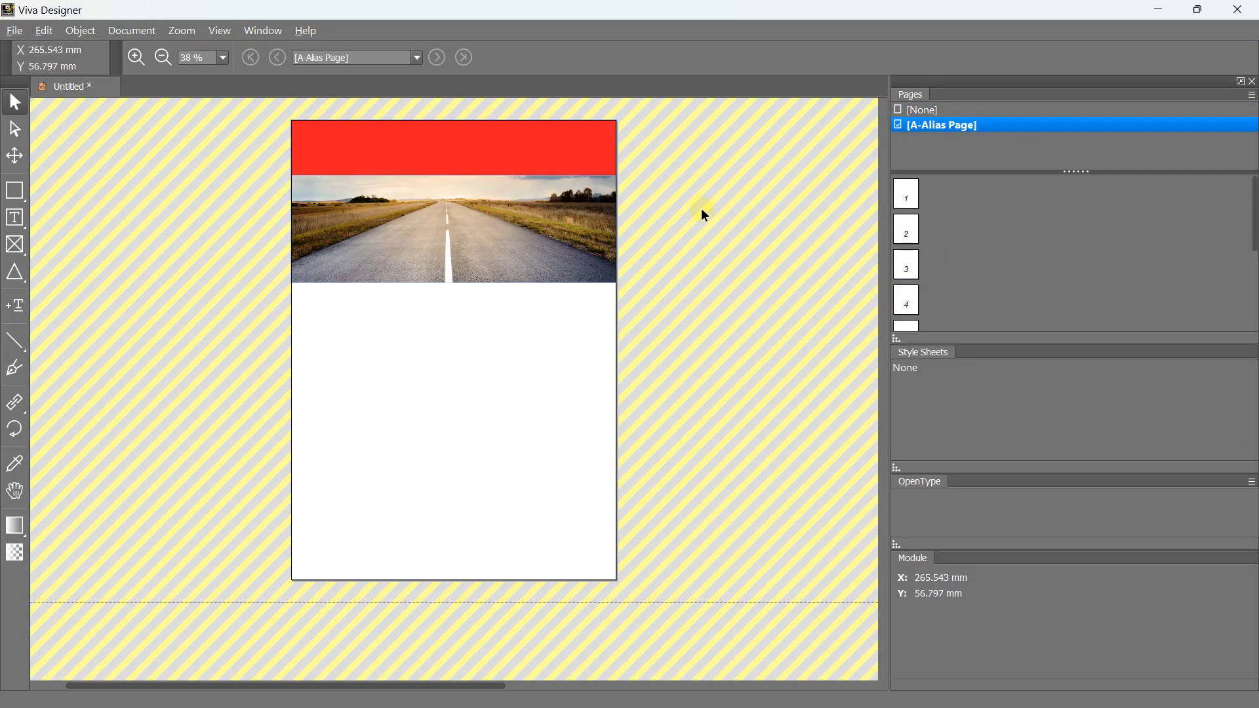
{"action": "double_click", "coordinate": [904, 191]}
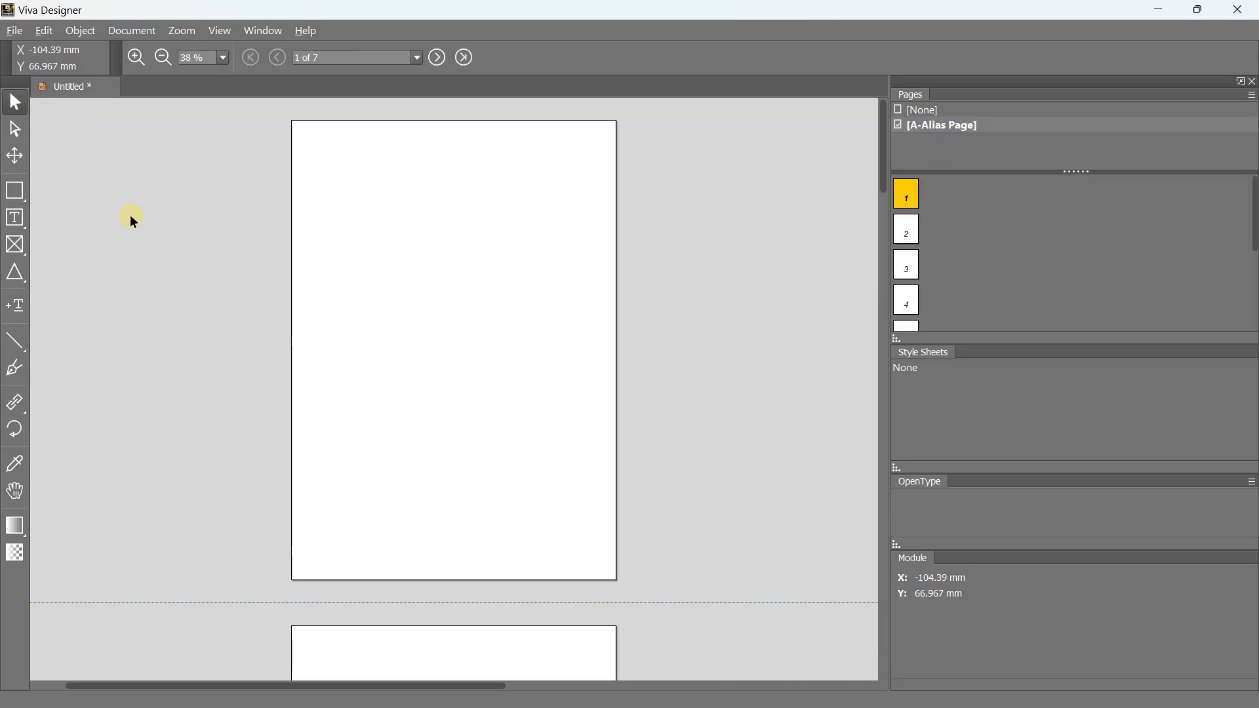
Review the page type and page order in the current document's setup and close it without changes
{"action": "left_click", "coordinate": [20, 33]}
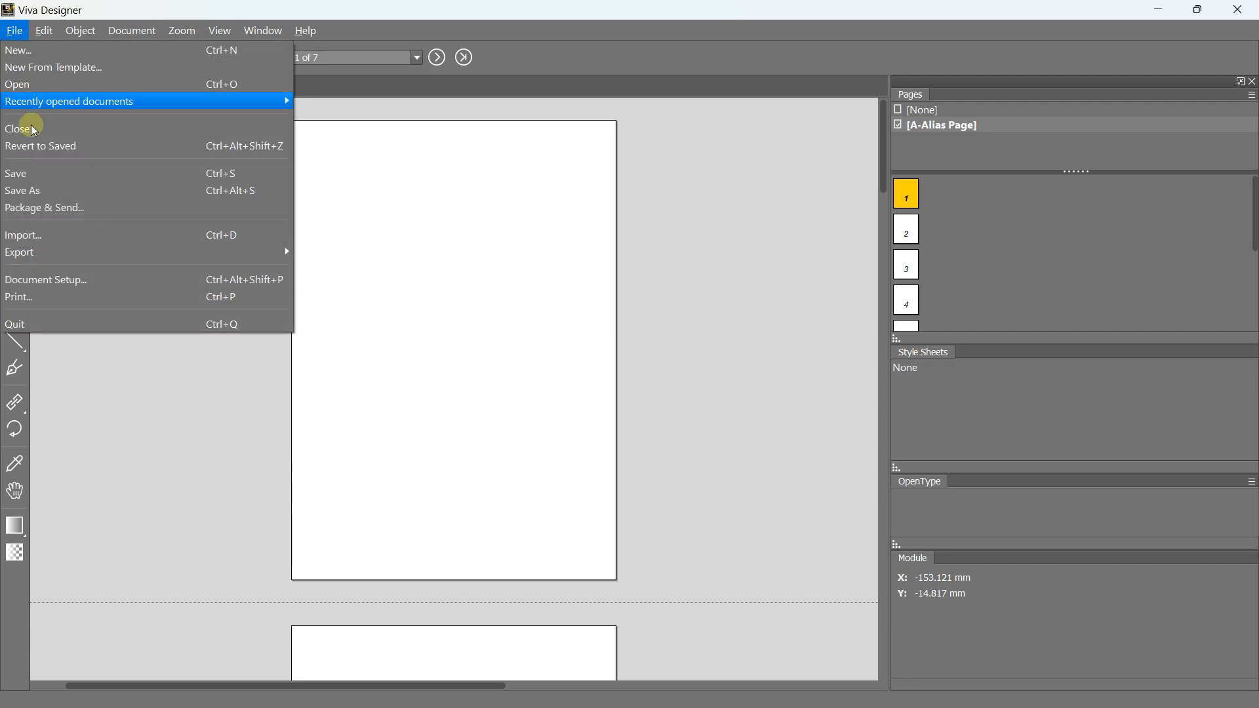
{"action": "left_click", "coordinate": [60, 280]}
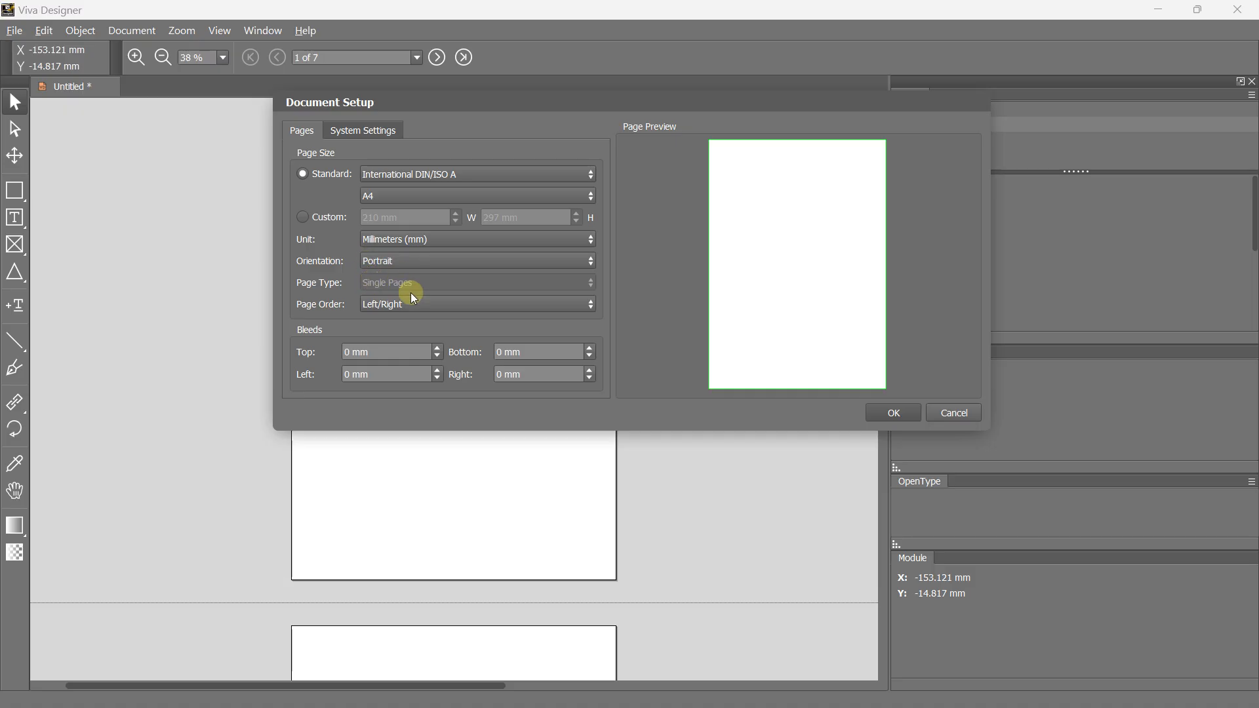
{"action": "left_click", "coordinate": [942, 413]}
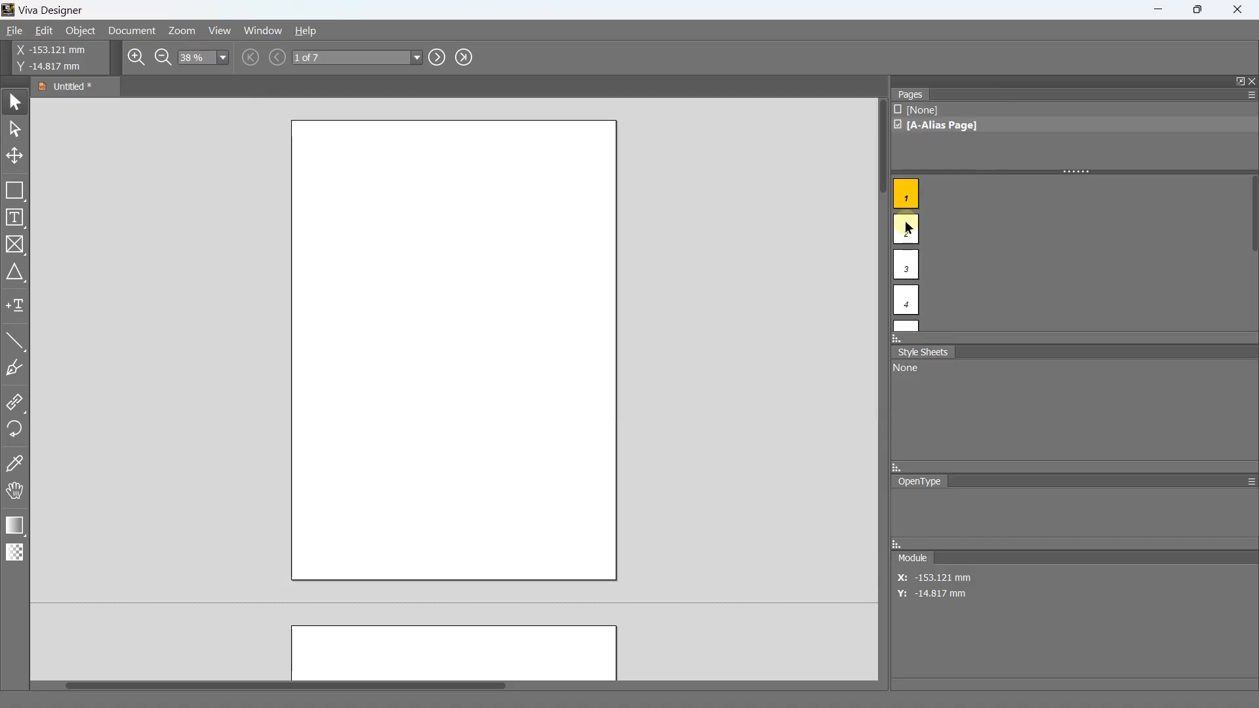
{"action": "left_click", "coordinate": [20, 31]}
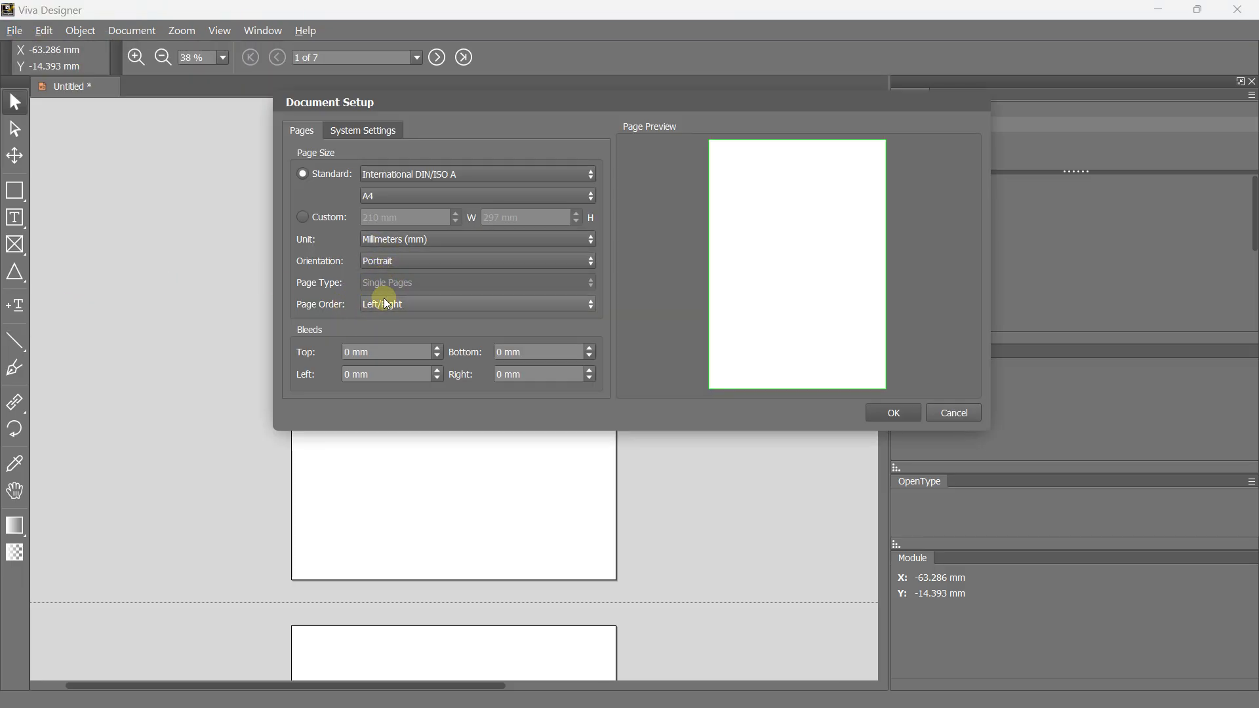
{"action": "left_click", "coordinate": [949, 411]}
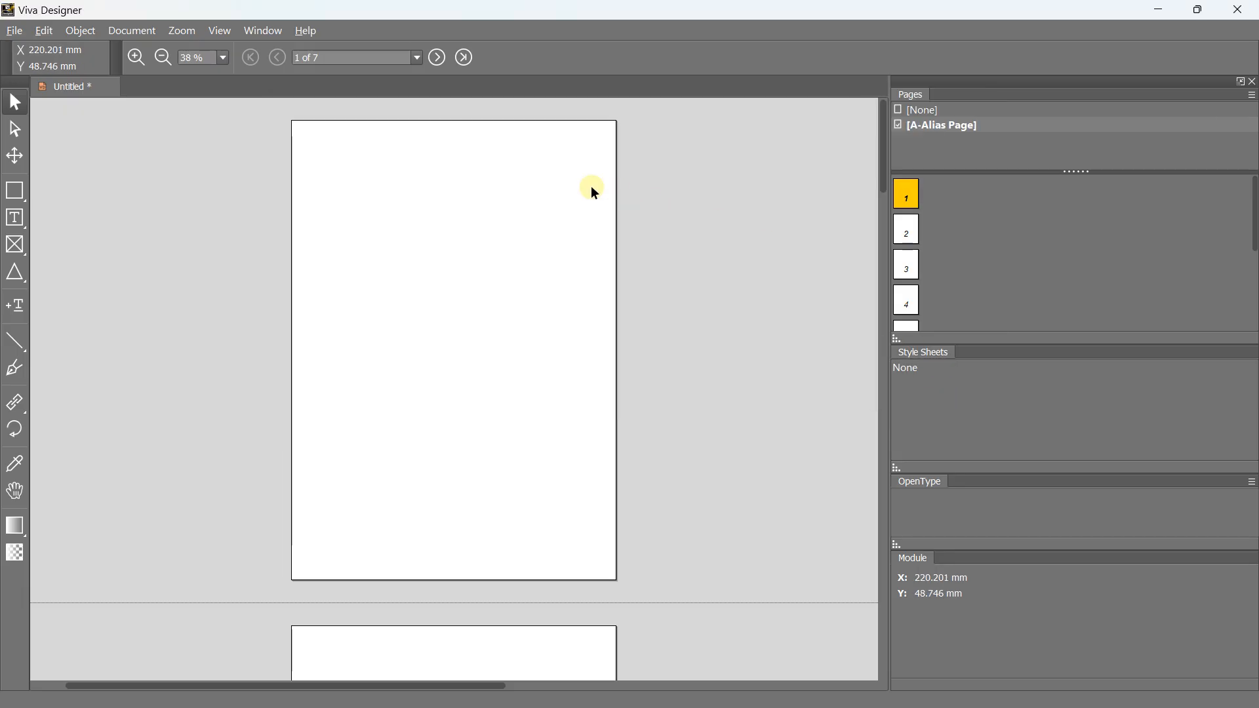
Create a new A4 portrait document in millimetres with the page type Facing Pages and one page
{"action": "left_click", "coordinate": [13, 34]}
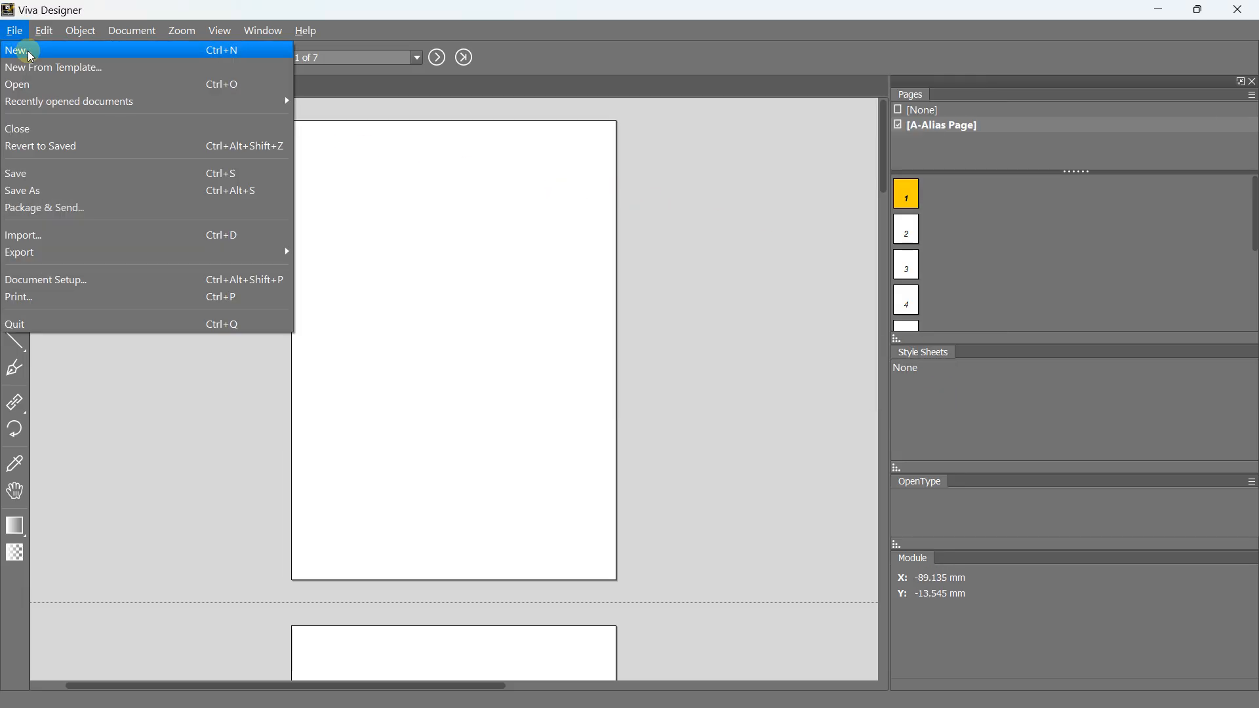
{"action": "left_click", "coordinate": [27, 49]}
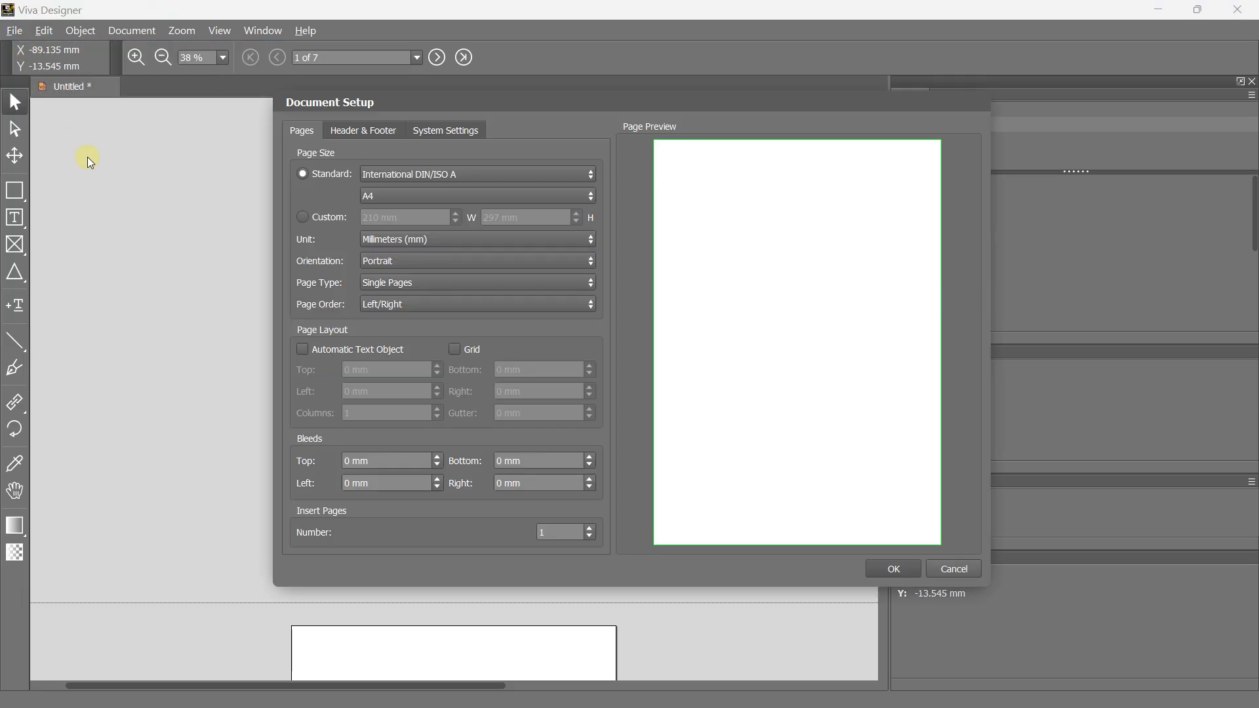
{"action": "left_click", "coordinate": [397, 282]}
{"action": "left_click", "coordinate": [396, 295]}
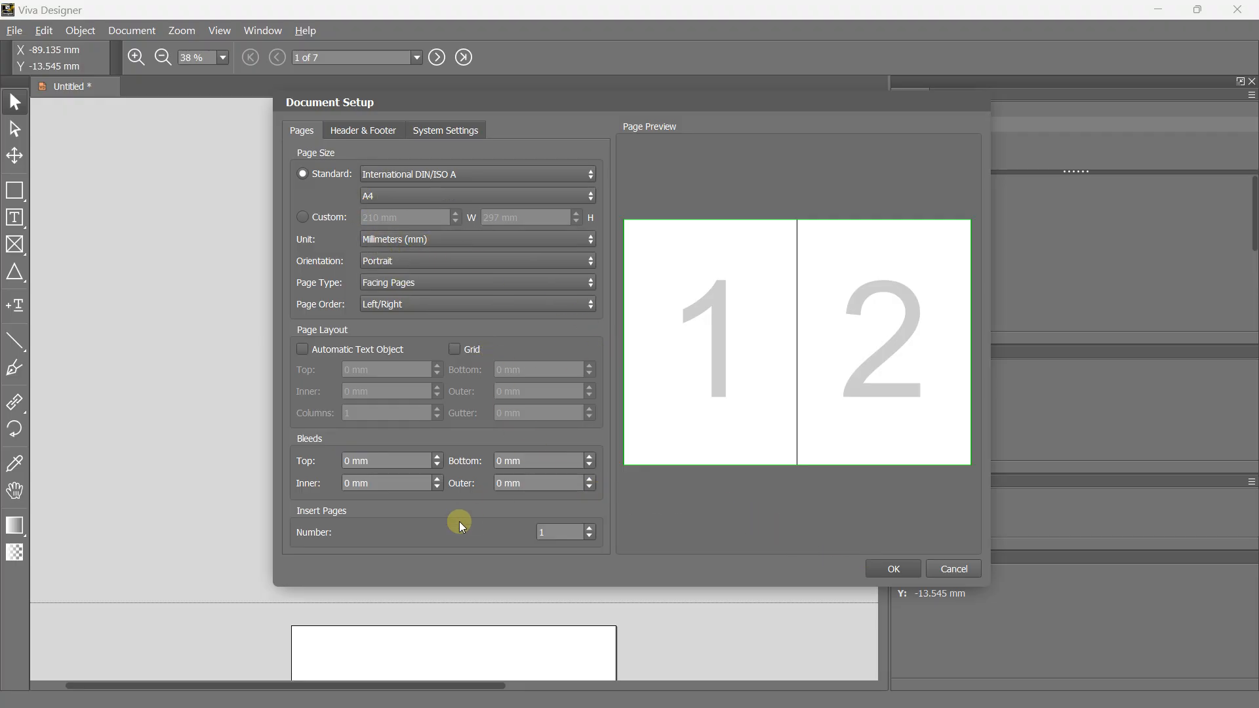
{"action": "left_click", "coordinate": [883, 568]}
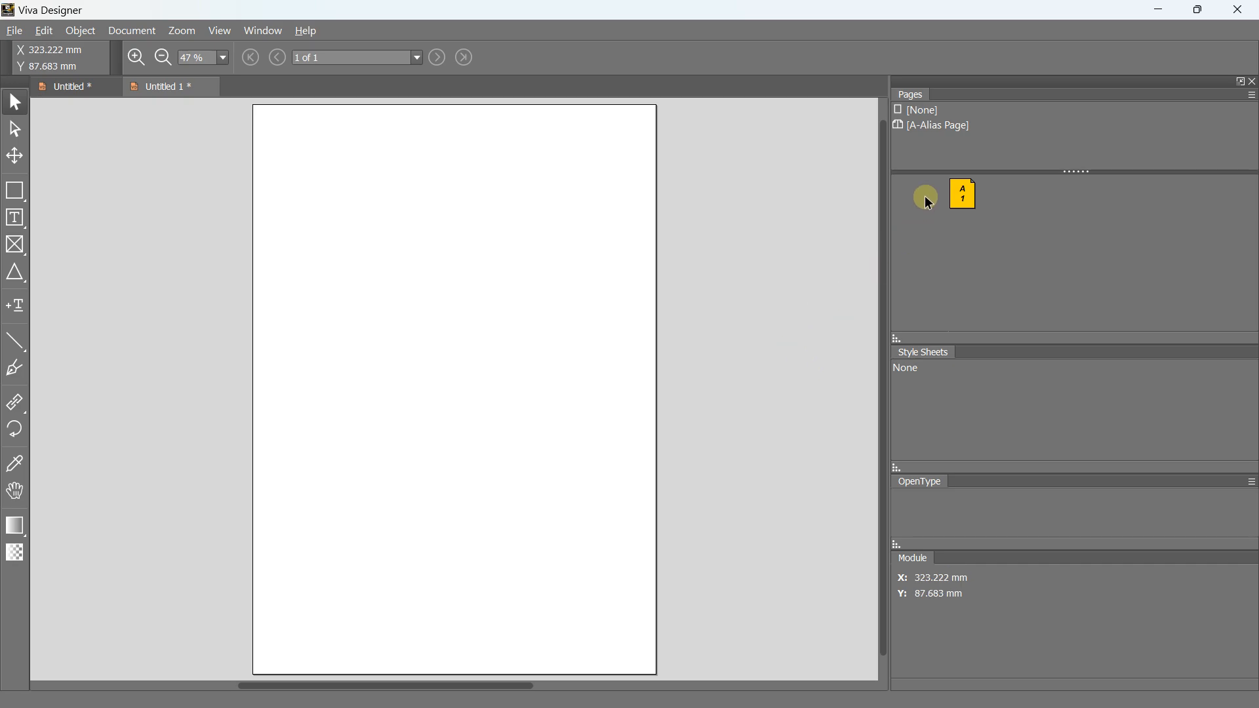
Insert one new document page after page 1 without assigning an alias page
{"action": "right_click", "coordinate": [965, 195]}
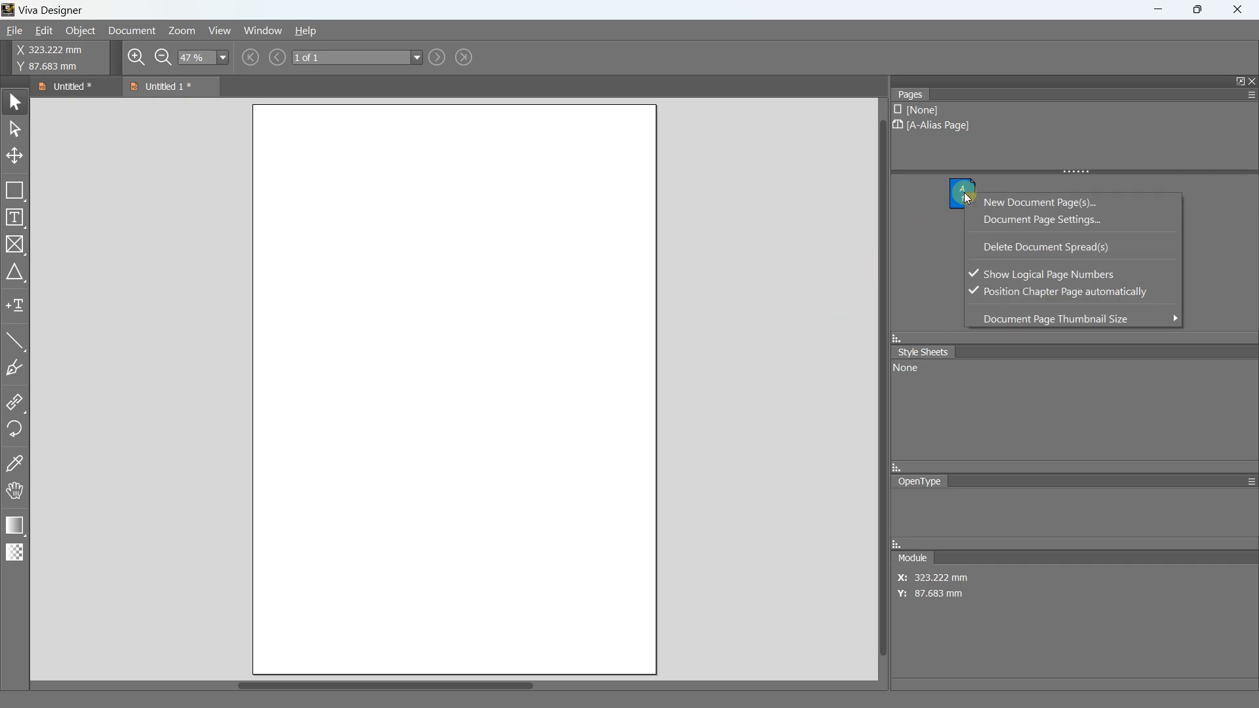
{"action": "left_click", "coordinate": [1000, 220]}
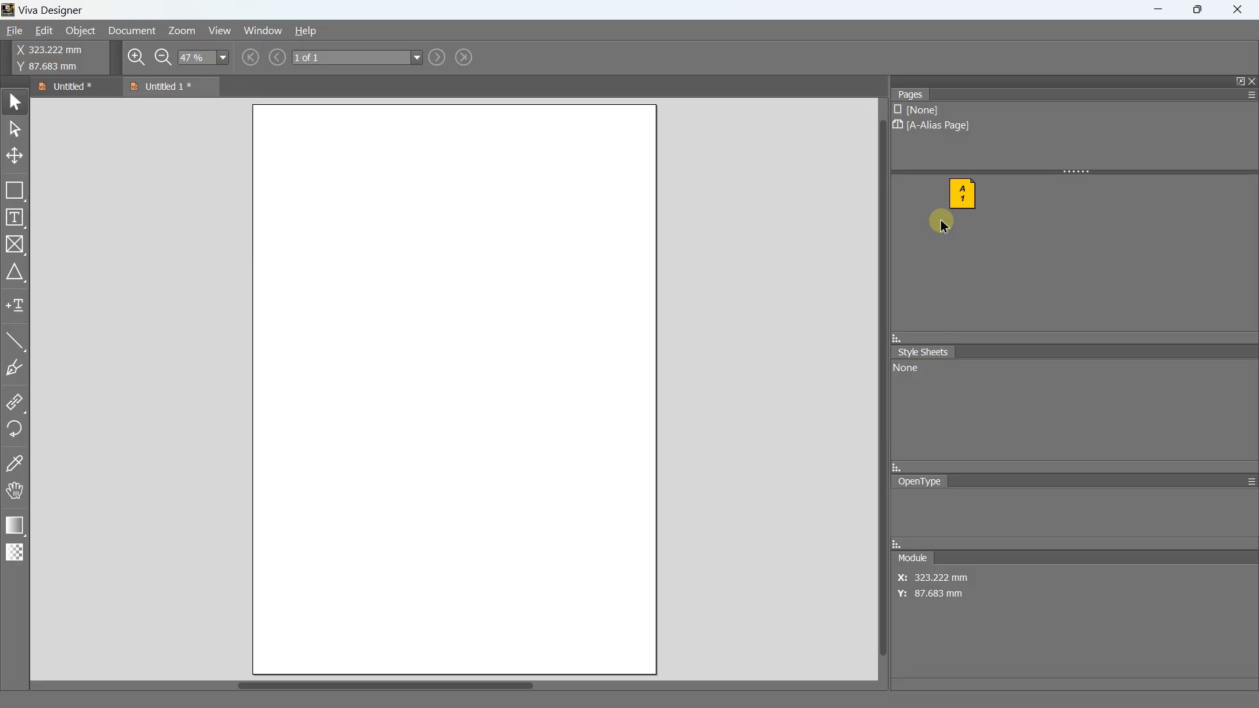
{"action": "right_click", "coordinate": [962, 195]}
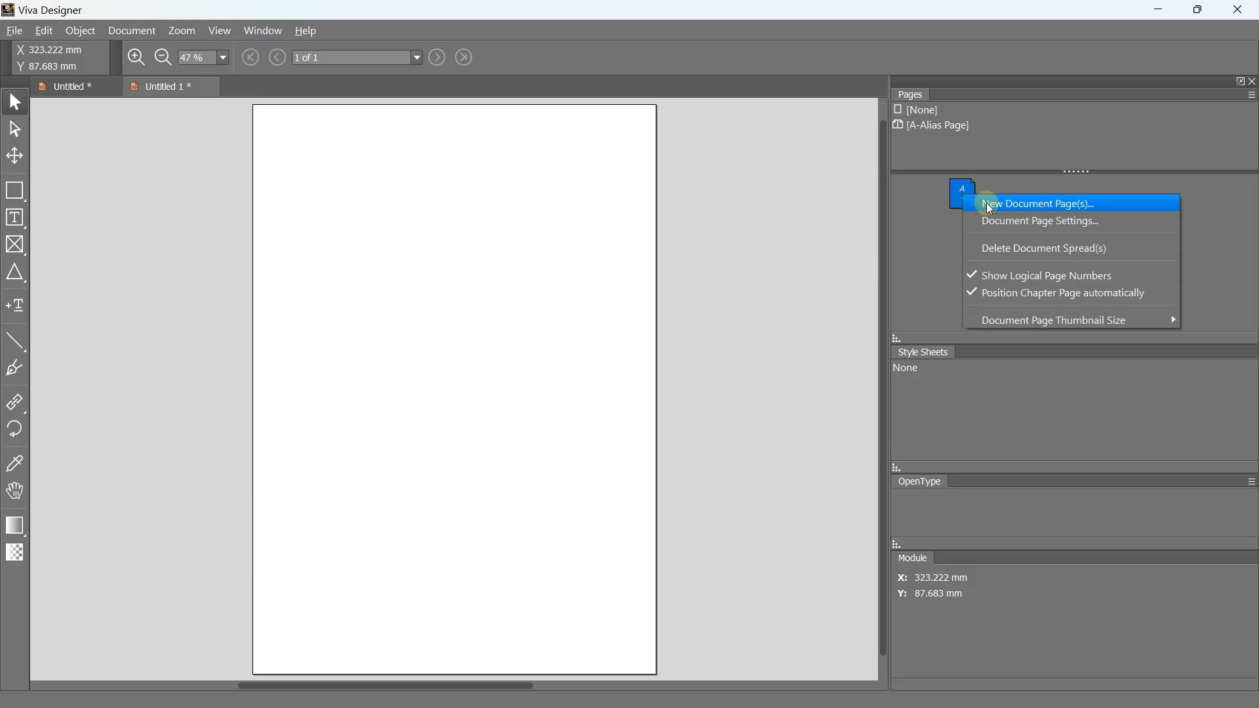
{"action": "left_click", "coordinate": [988, 204]}
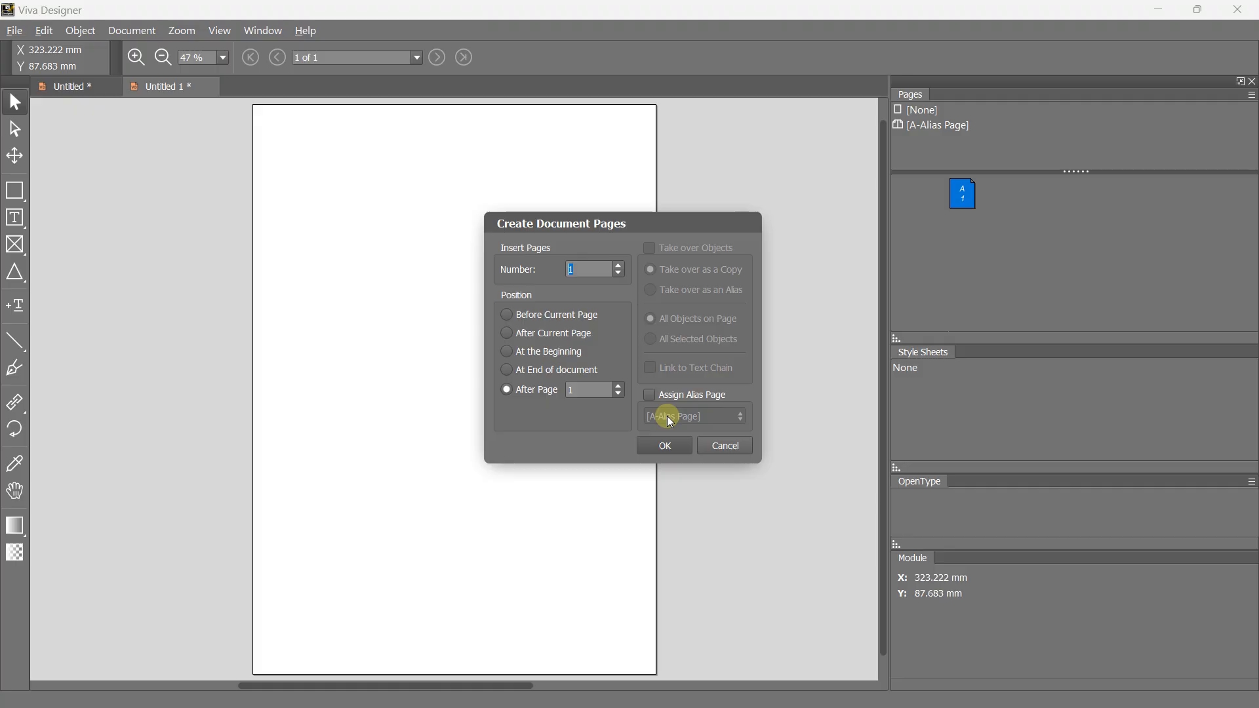
{"action": "left_click", "coordinate": [667, 440]}
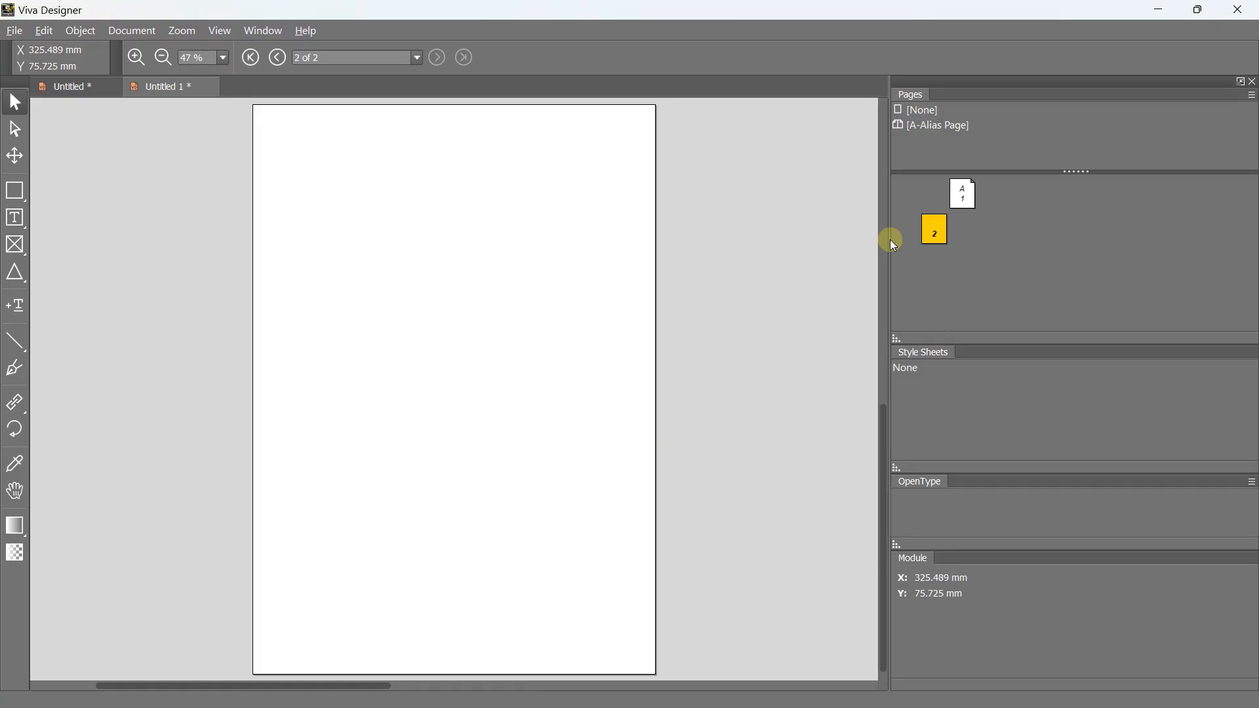
Move document page 1 to the left-hand side of the spread, facing page 2
{"action": "left_click", "coordinate": [961, 195]}
{"action": "left_click_drag", "start_coordinate": [937, 197], "coordinate": [936, 197]}
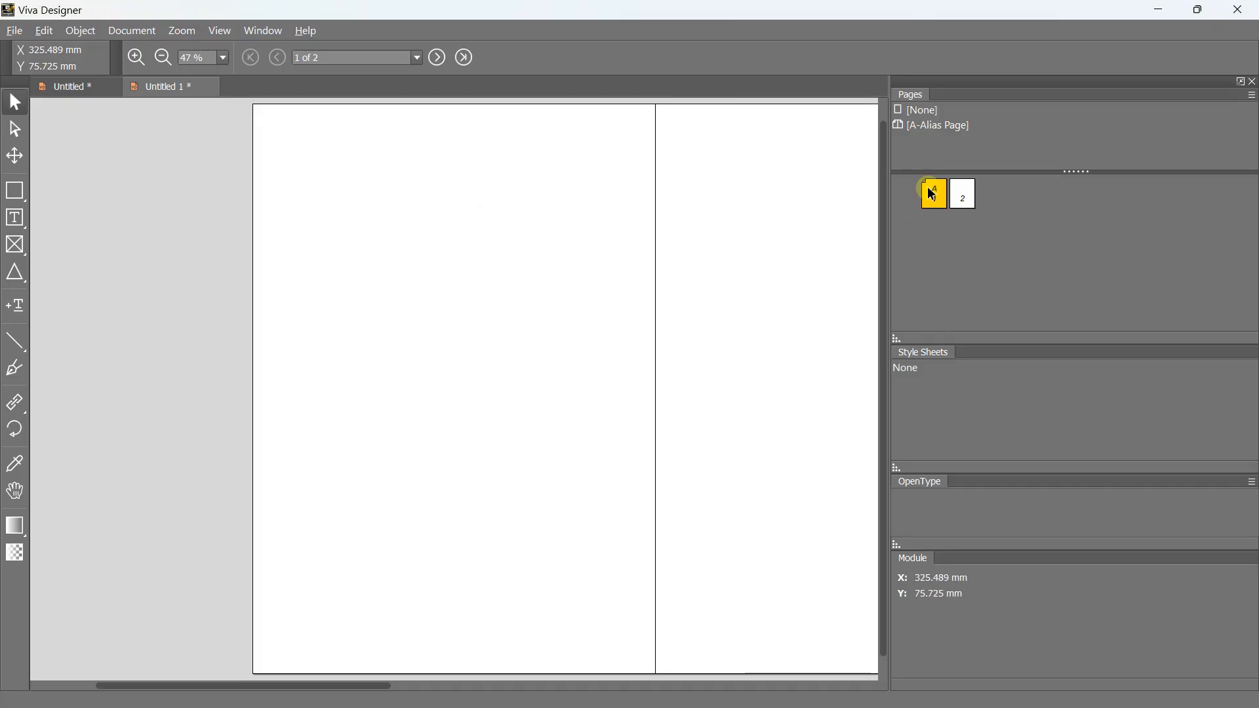
{"action": "left_click", "coordinate": [964, 196]}
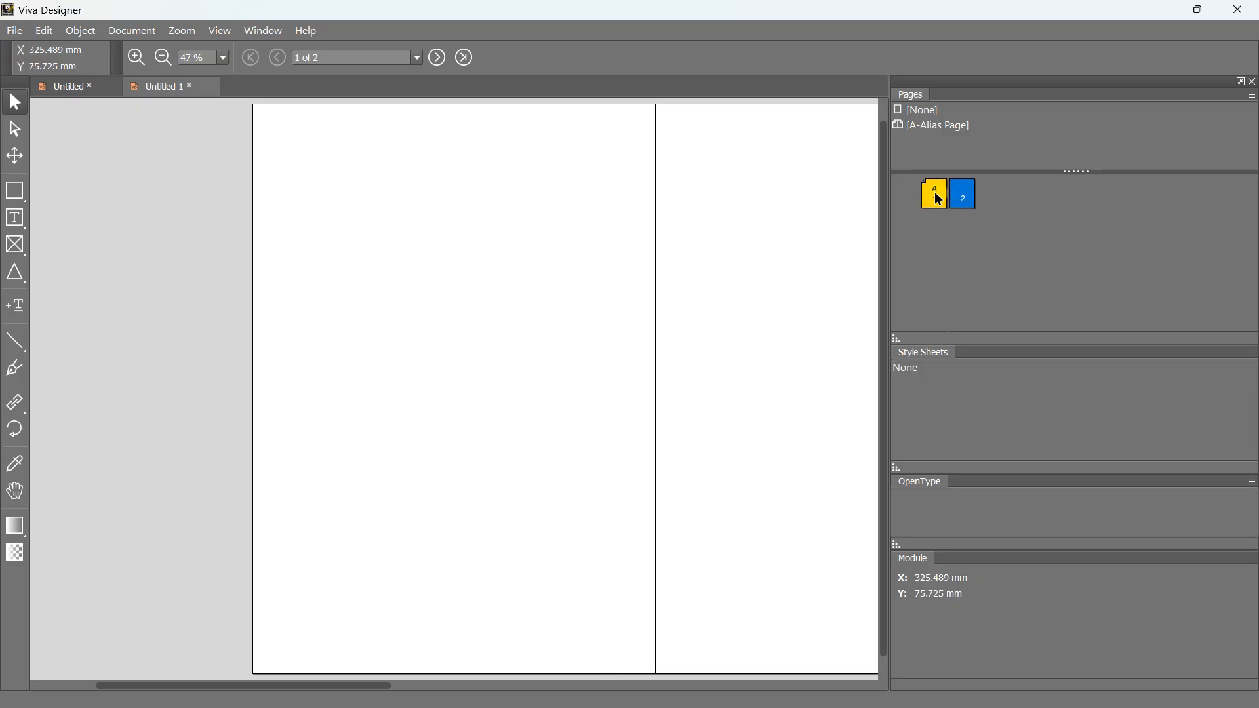
Assign [None] to document page 1 and open the facing-pages A-Alias Page
{"action": "left_click", "coordinate": [936, 126]}
{"action": "left_click_drag", "start_coordinate": [922, 111], "coordinate": [932, 192]}
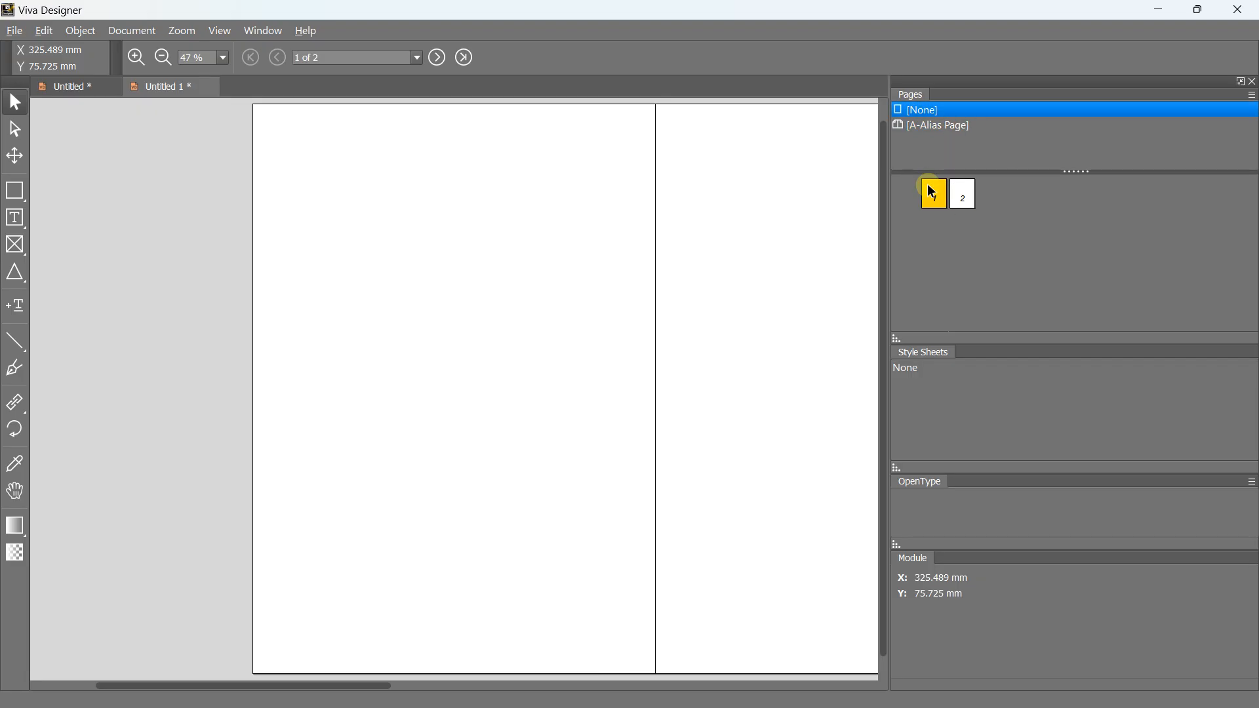
{"action": "left_click", "coordinate": [903, 124]}
{"action": "left_click", "coordinate": [575, 225]}
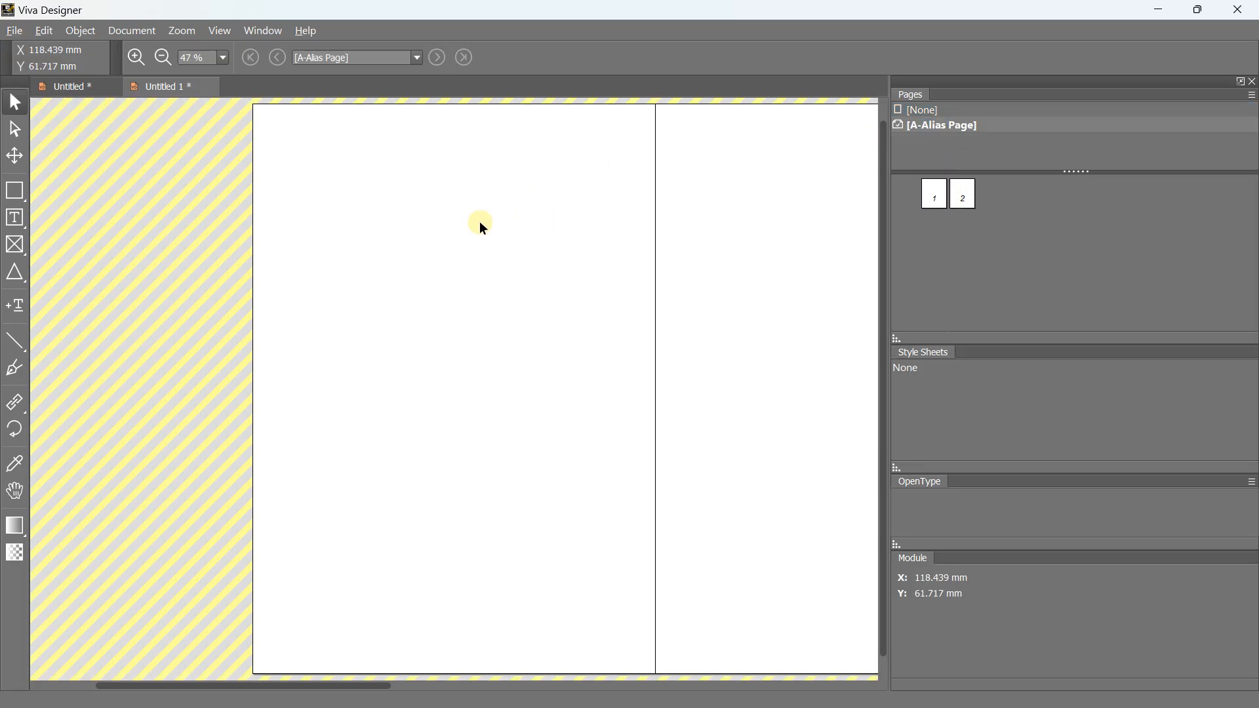
Insert four new document pages after page 2 without assigning an alias page
{"action": "left_click", "coordinate": [224, 56]}
{"action": "left_click", "coordinate": [231, 172]}
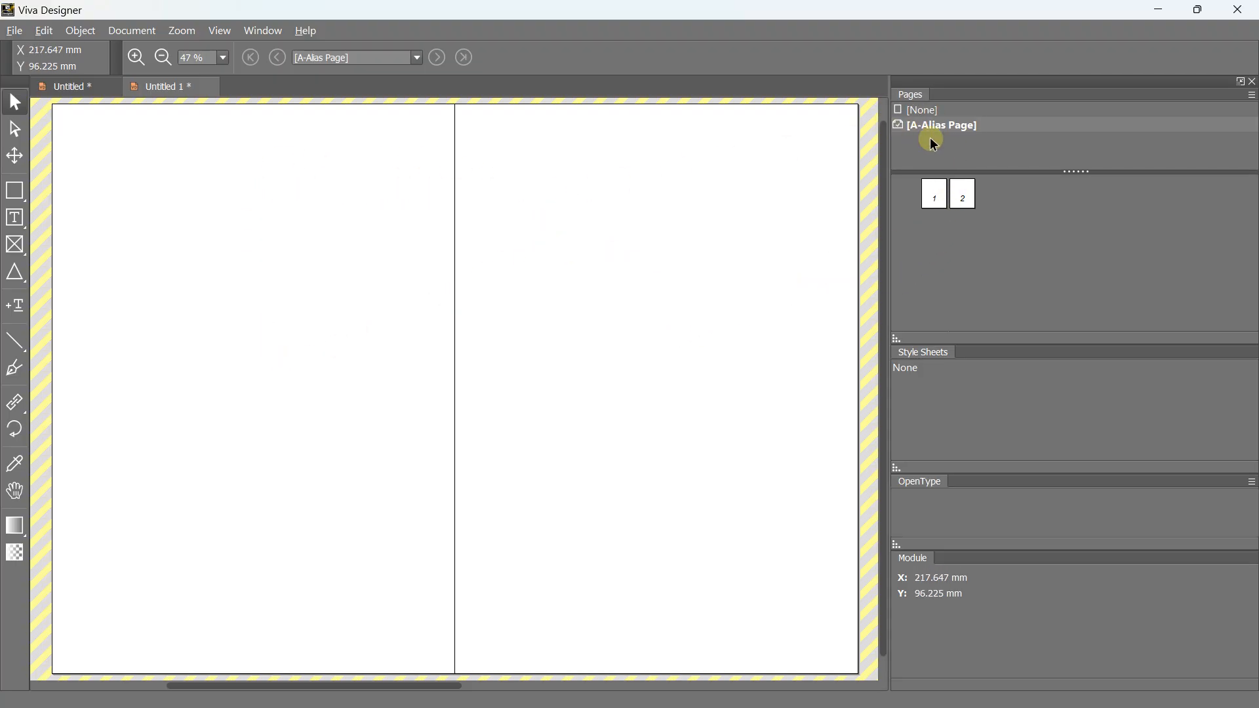
{"action": "left_click", "coordinate": [921, 113]}
{"action": "left_click", "coordinate": [939, 194]}
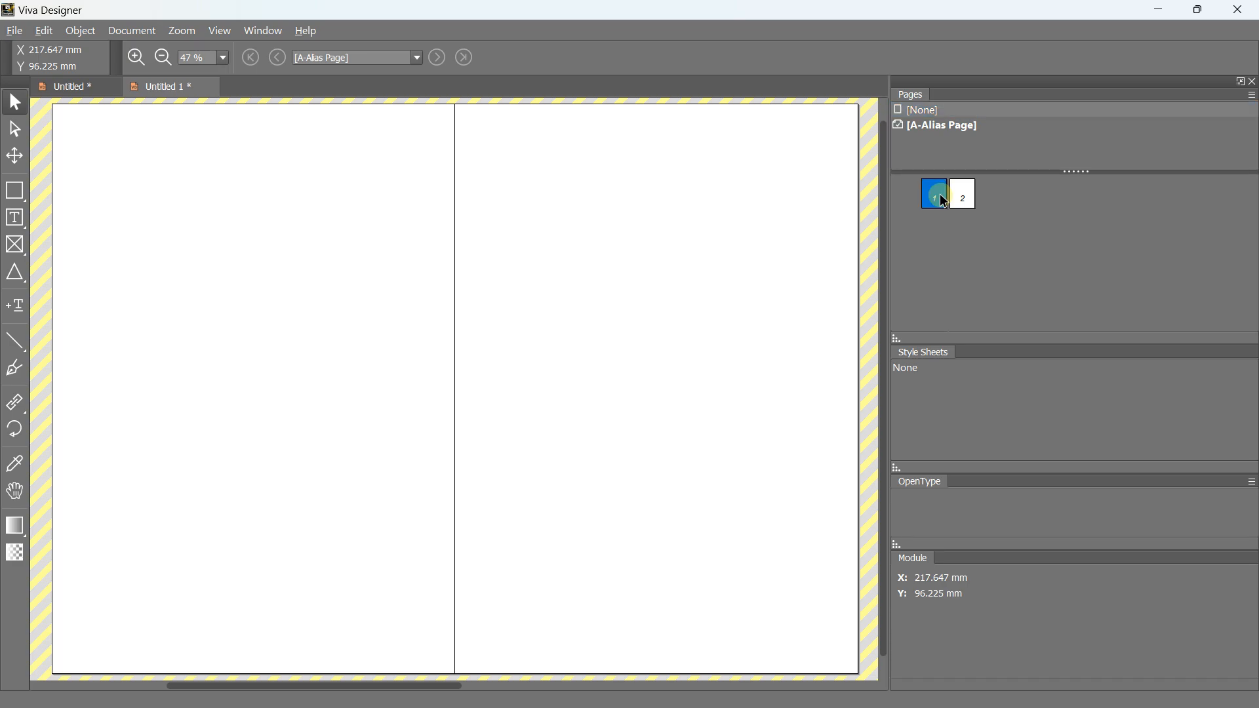
{"action": "left_click", "coordinate": [952, 190]}
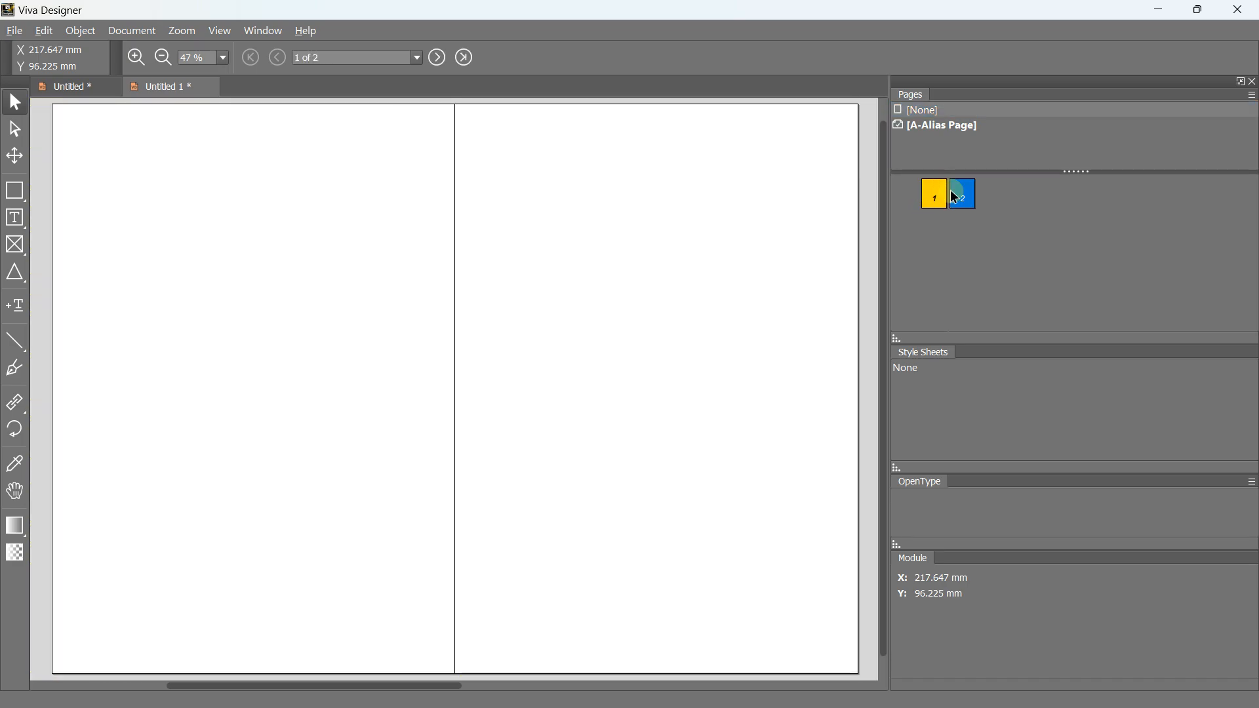
{"action": "right_click", "coordinate": [961, 189]}
{"action": "left_click", "coordinate": [989, 200]}
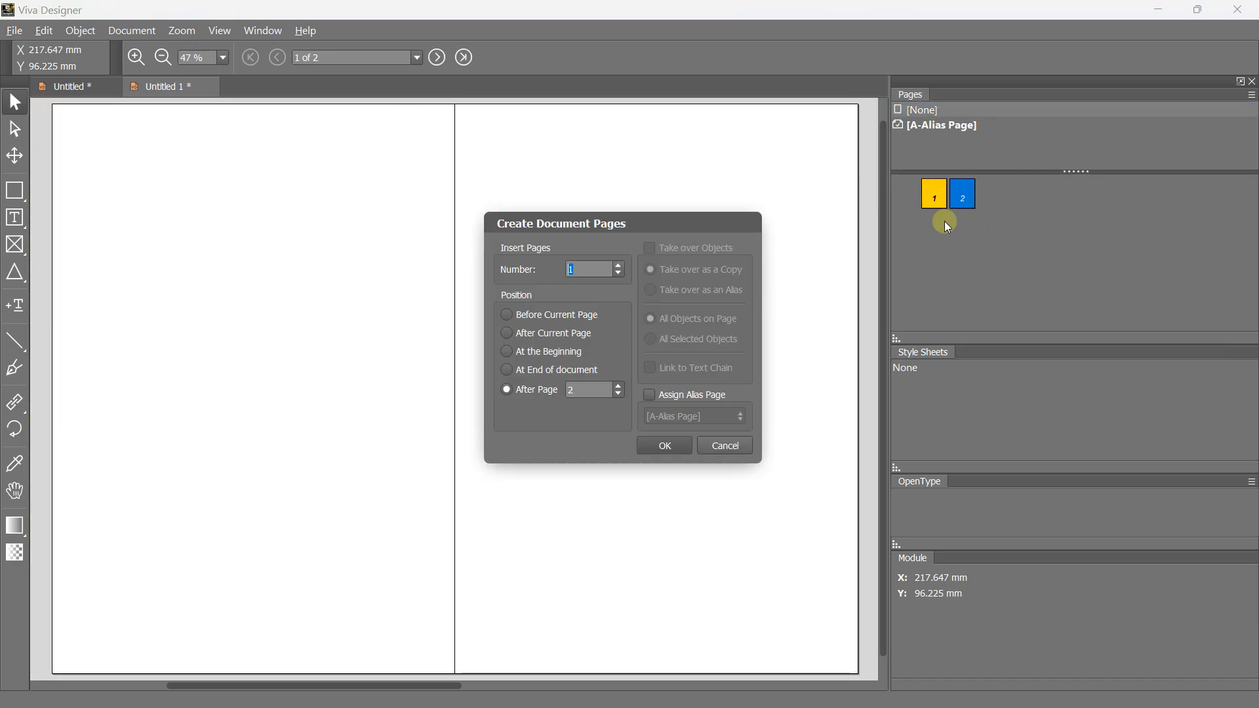
{"action": "left_click", "coordinate": [619, 266]}
{"action": "left_click", "coordinate": [619, 266]}
{"action": "left_click", "coordinate": [619, 264]}
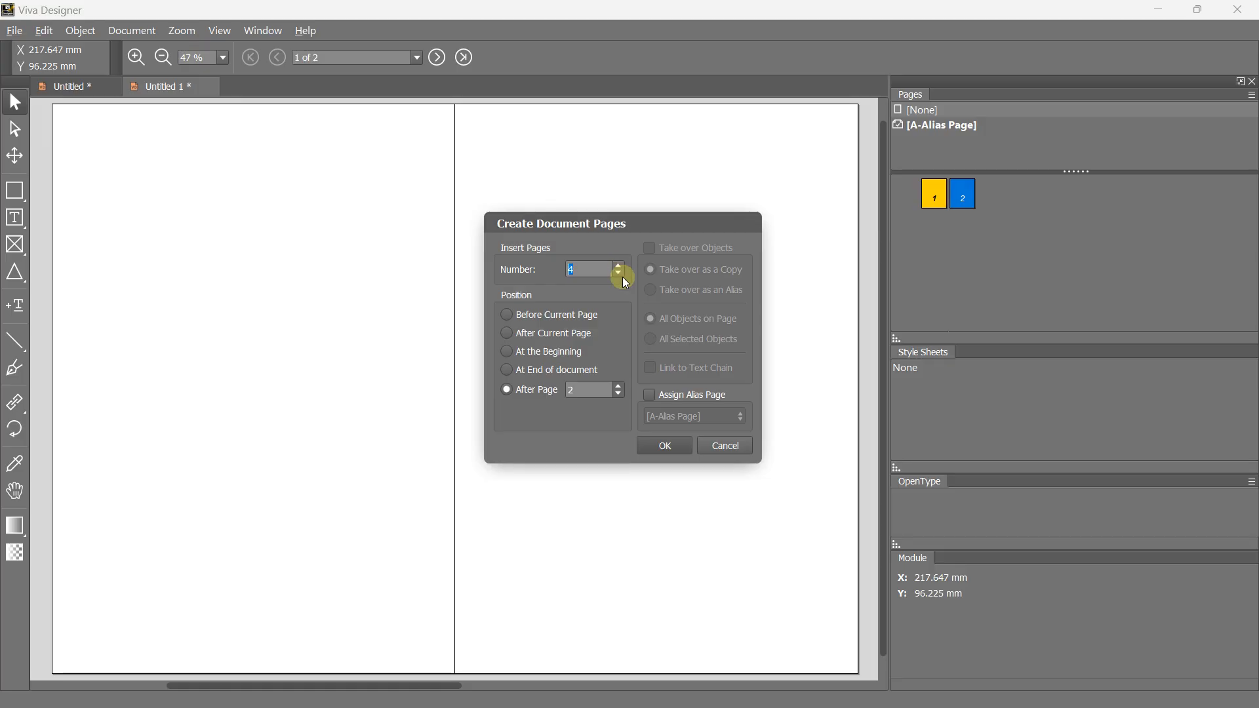
{"action": "left_click", "coordinate": [664, 448]}
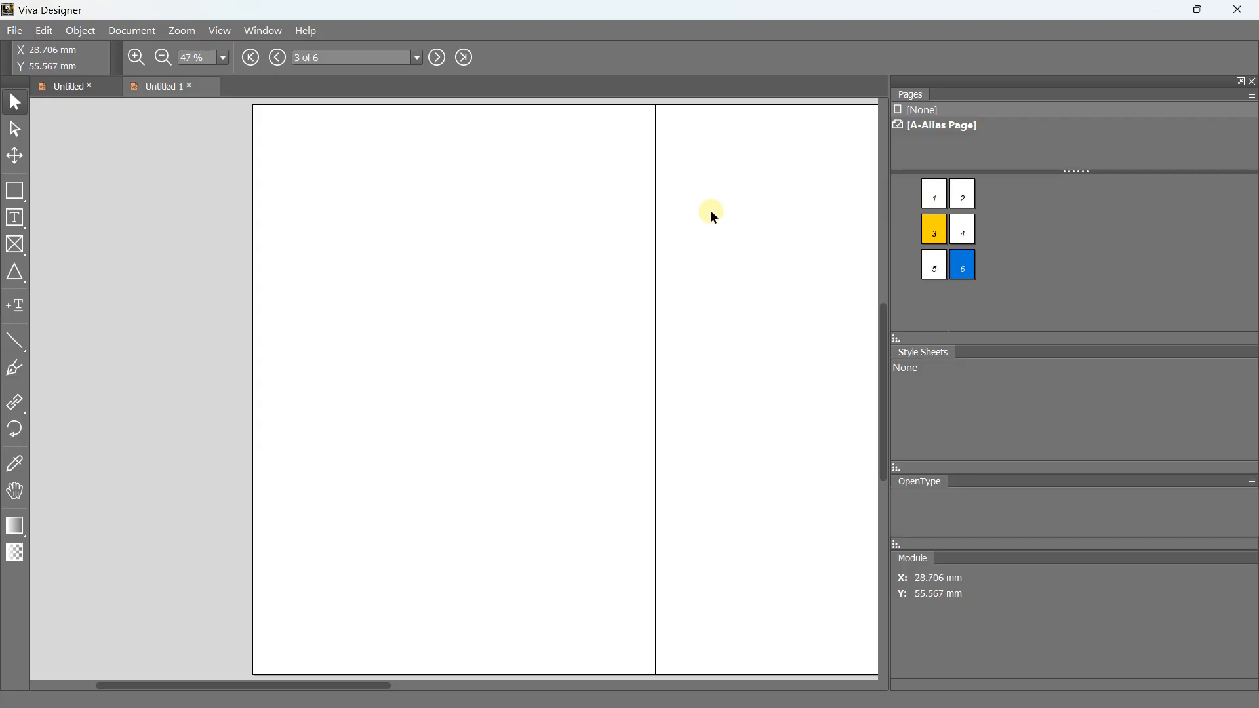
Examine the alias page and background color options in the Document Page Settings of page 3, then cancel without changes
{"action": "scroll", "coordinate": [710, 210], "scroll_direction": "down", "scroll_amount": 2}
{"action": "scroll", "coordinate": [710, 210], "scroll_direction": "up", "scroll_amount": 1}
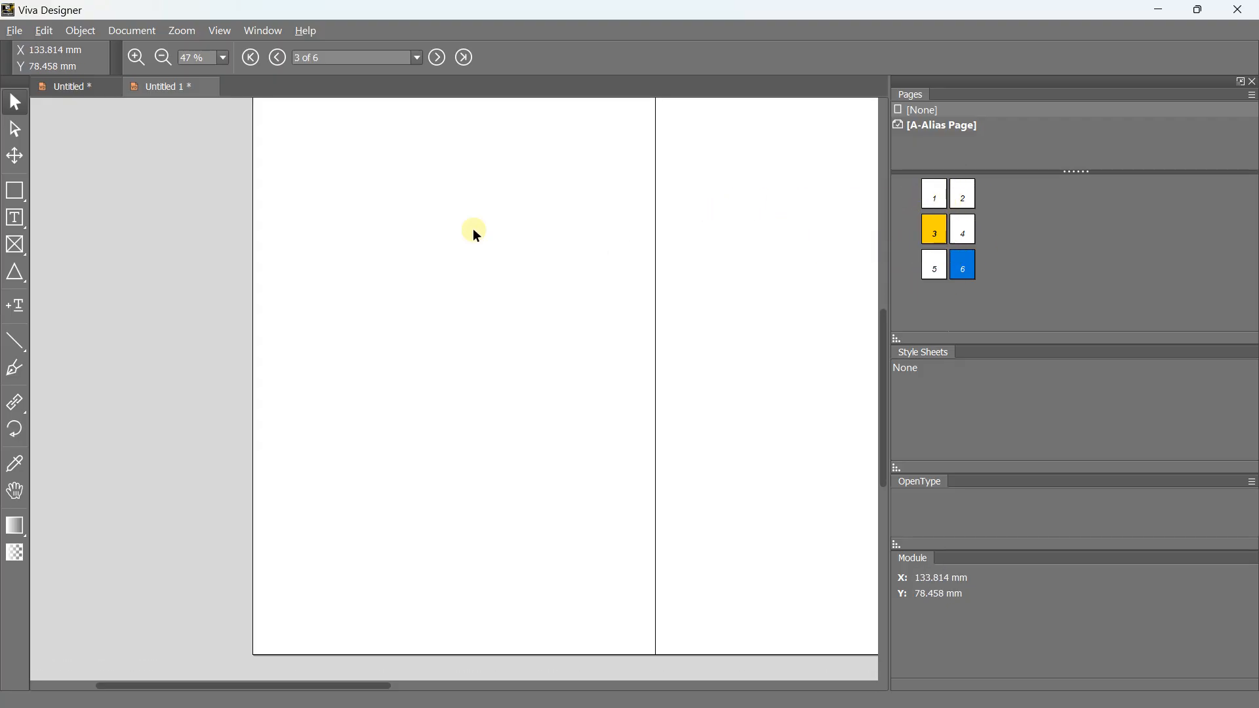
{"action": "left_click", "coordinate": [81, 30]}
{"action": "mouse_move", "coordinate": [130, 36]}
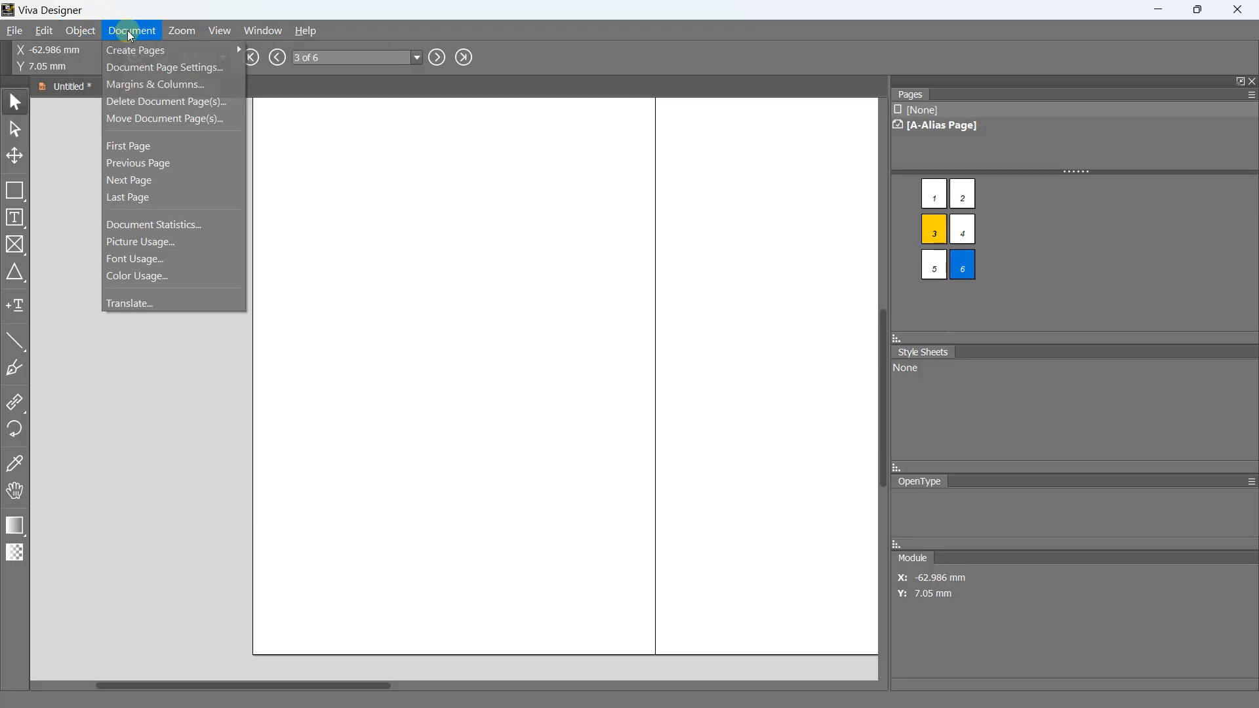
{"action": "left_click", "coordinate": [142, 68]}
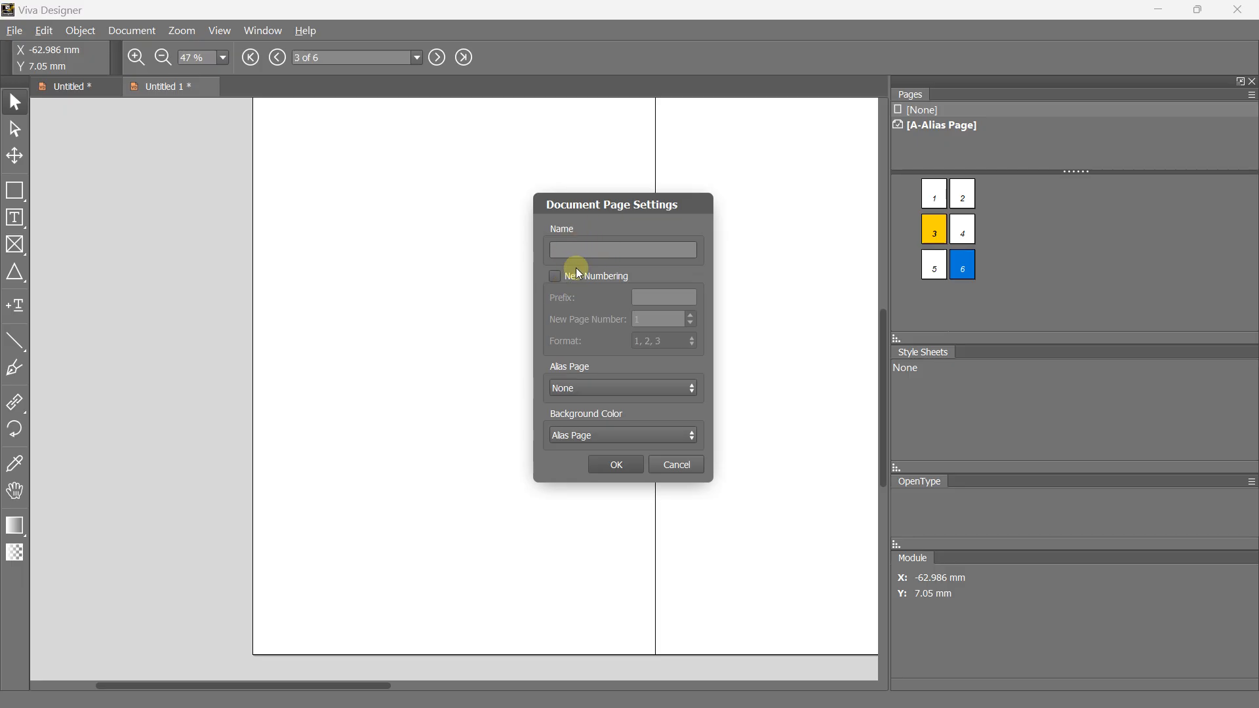
{"action": "left_click", "coordinate": [589, 434]}
{"action": "left_click", "coordinate": [581, 388]}
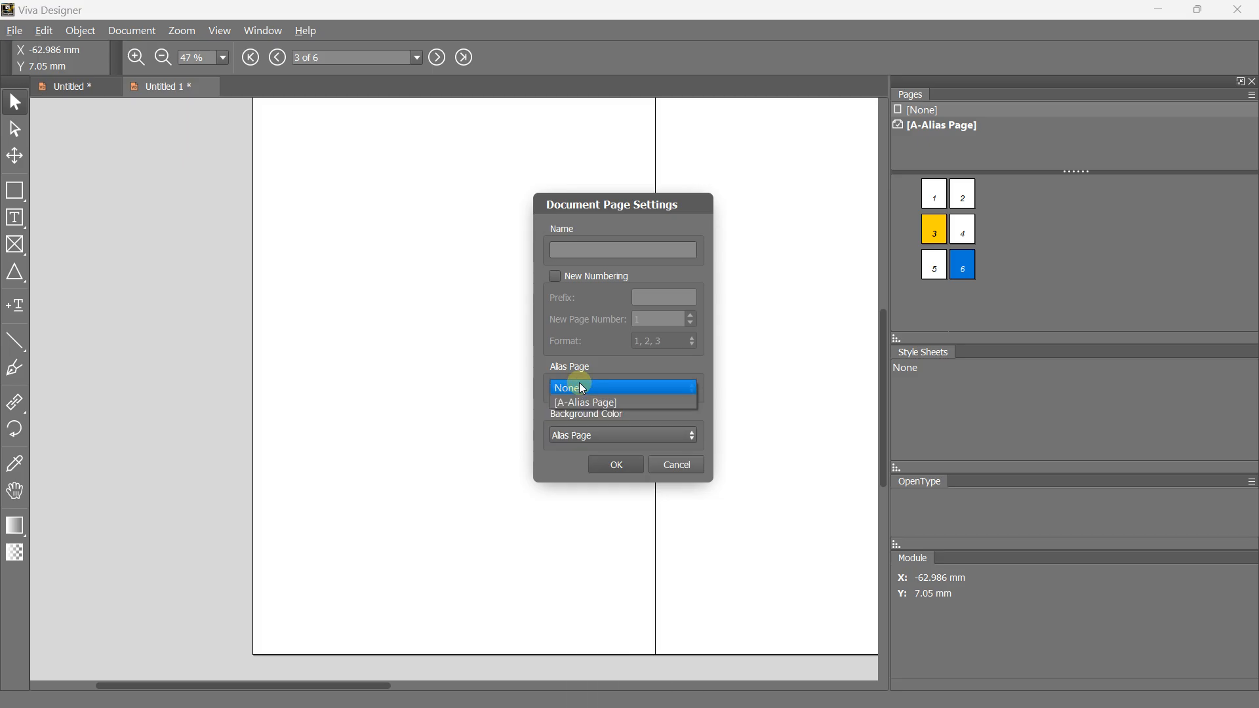
{"action": "left_click", "coordinate": [670, 466]}
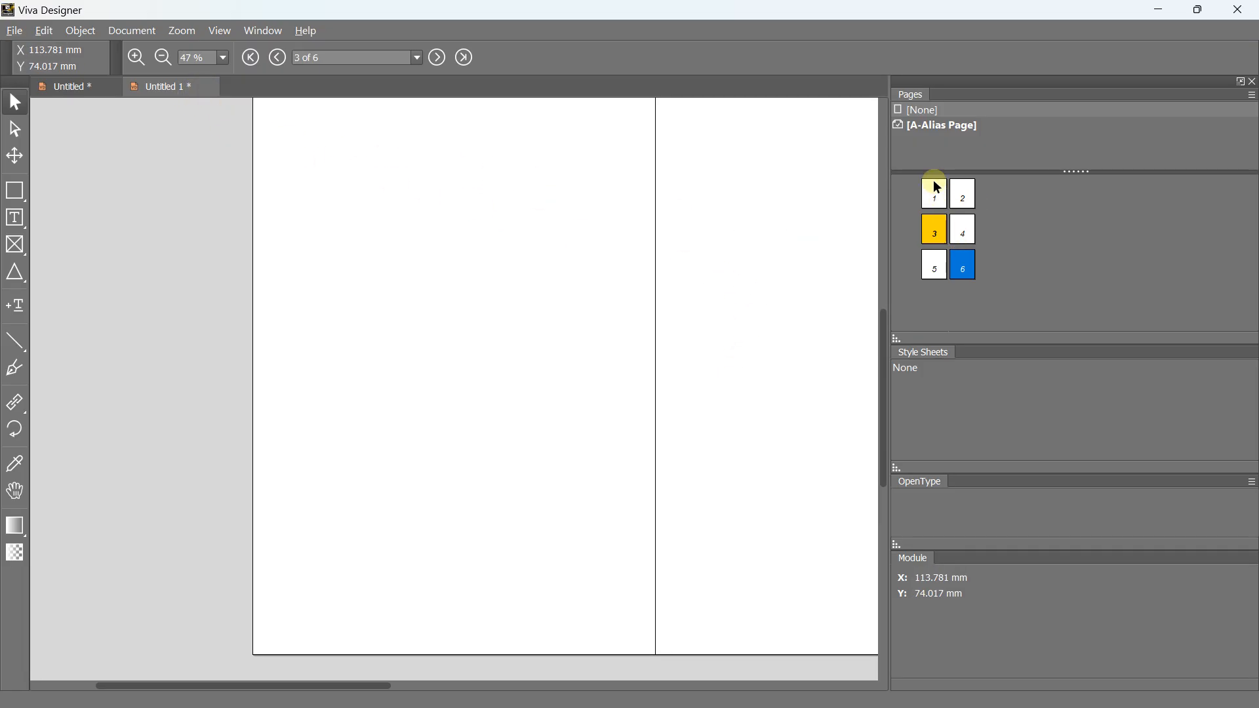
Display the facing-pages A-Alias Page, followed by document pages 1 and 2
{"action": "double_click", "coordinate": [921, 126]}
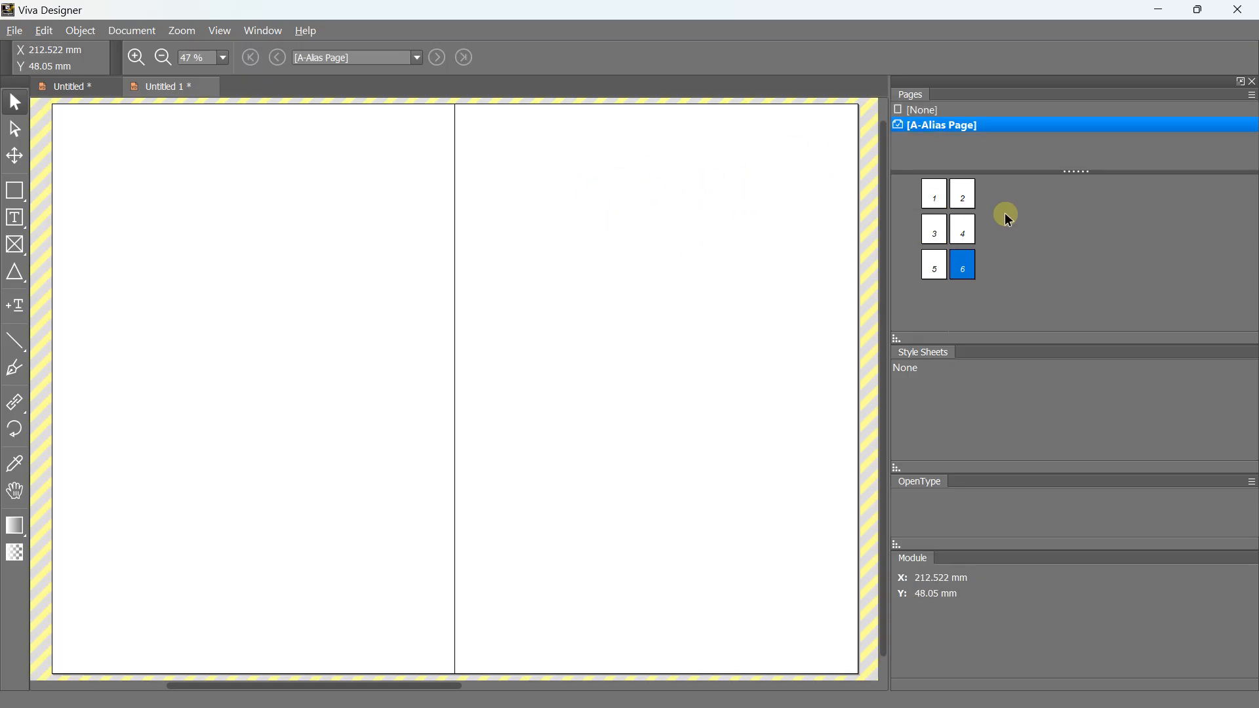
{"action": "double_click", "coordinate": [942, 206]}
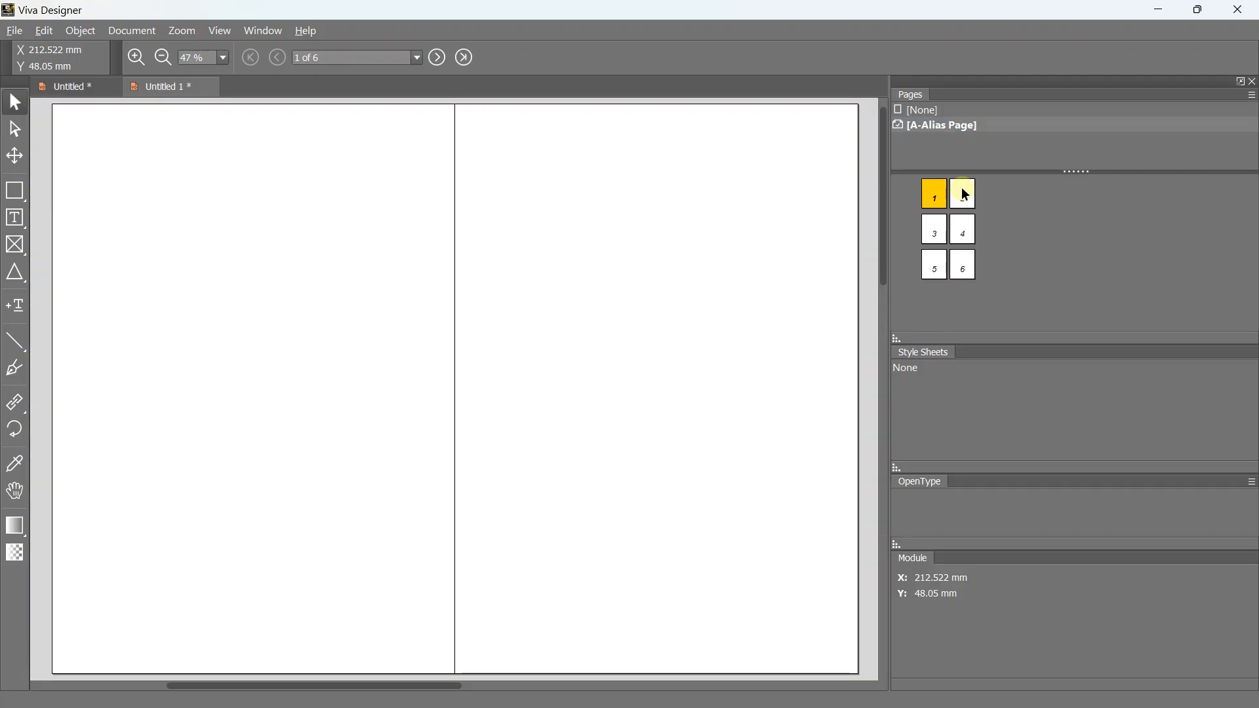
{"action": "double_click", "coordinate": [959, 196]}
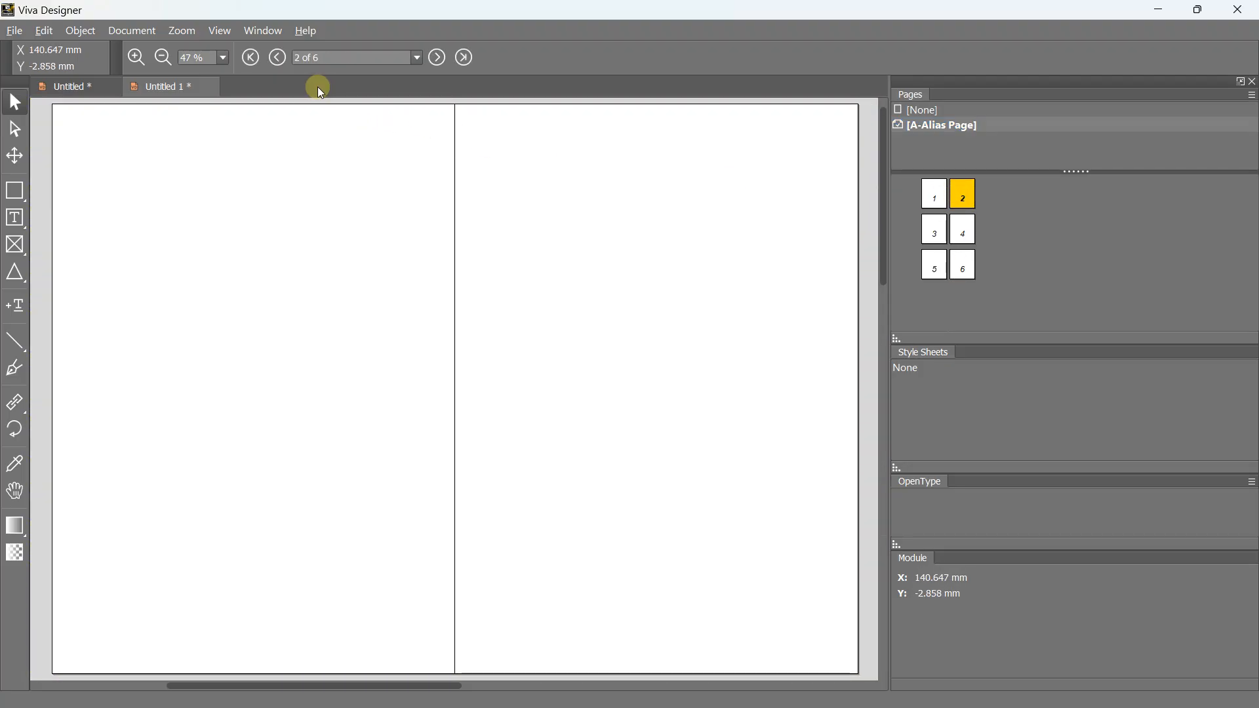
Close the facing-pages document without saving its changes and select page 1 of the remaining single-page document
{"action": "left_click", "coordinate": [206, 86]}
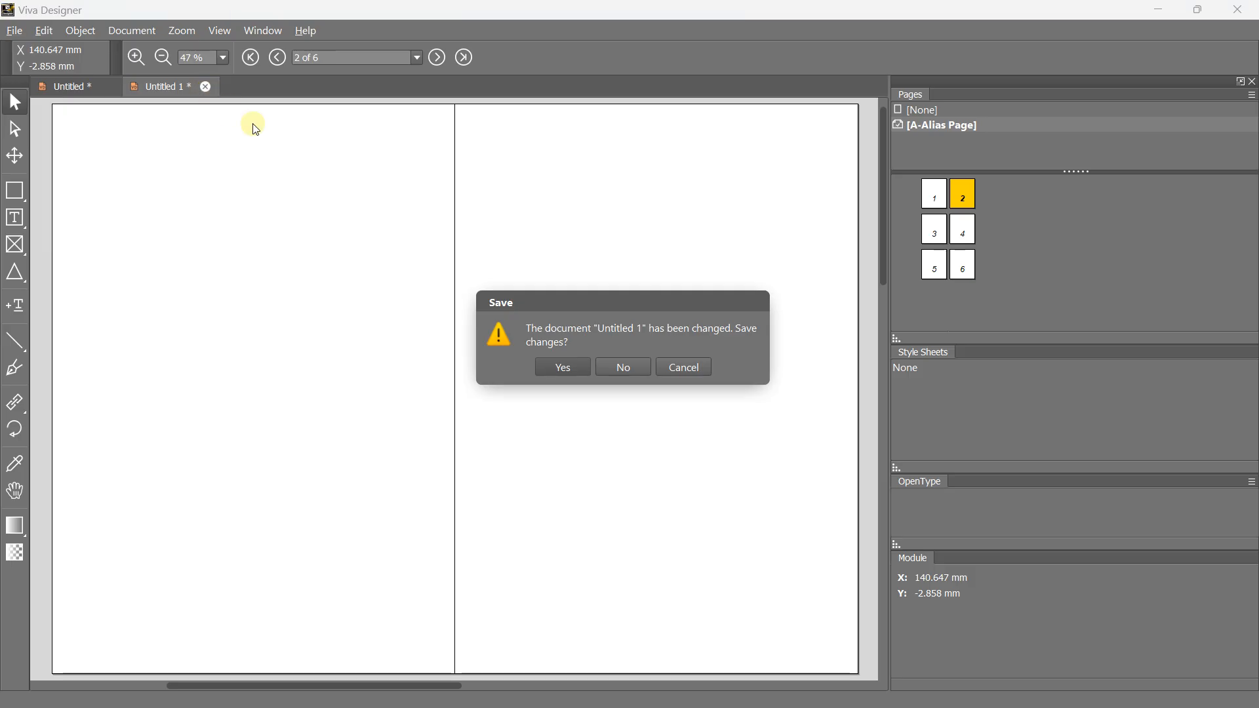
{"action": "left_click", "coordinate": [637, 370]}
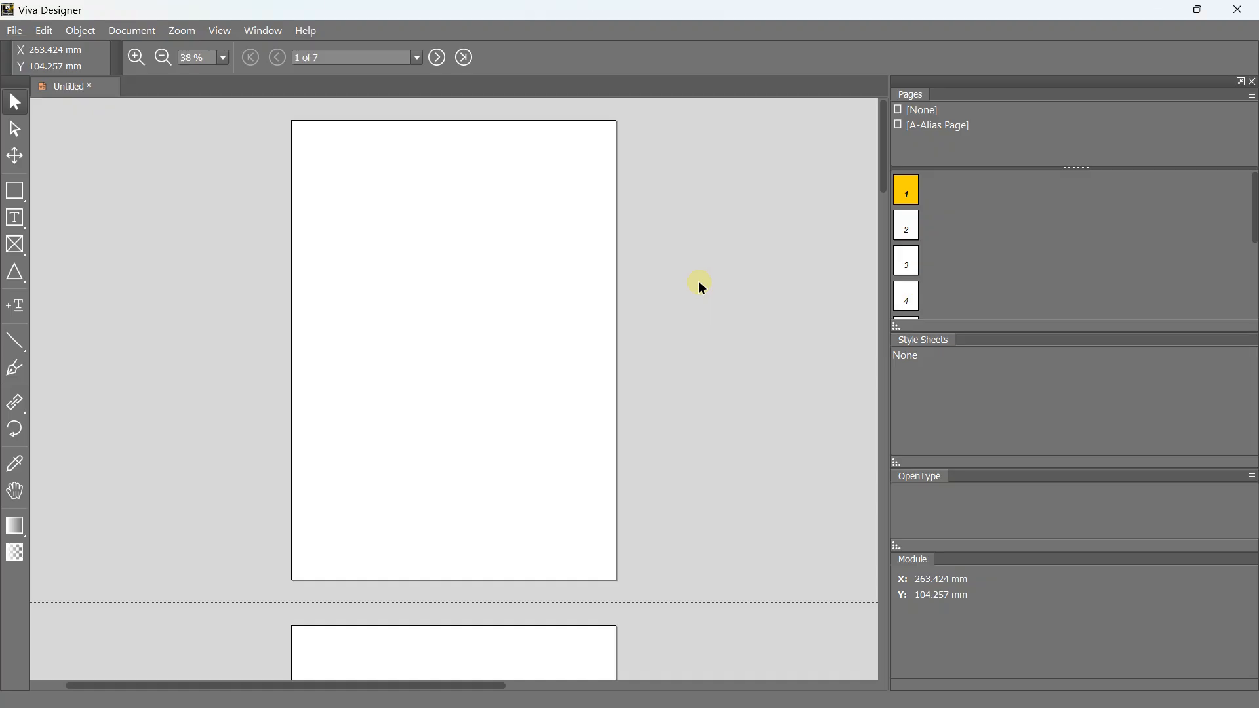
{"action": "left_click", "coordinate": [900, 192]}
{"action": "left_click", "coordinate": [906, 219]}
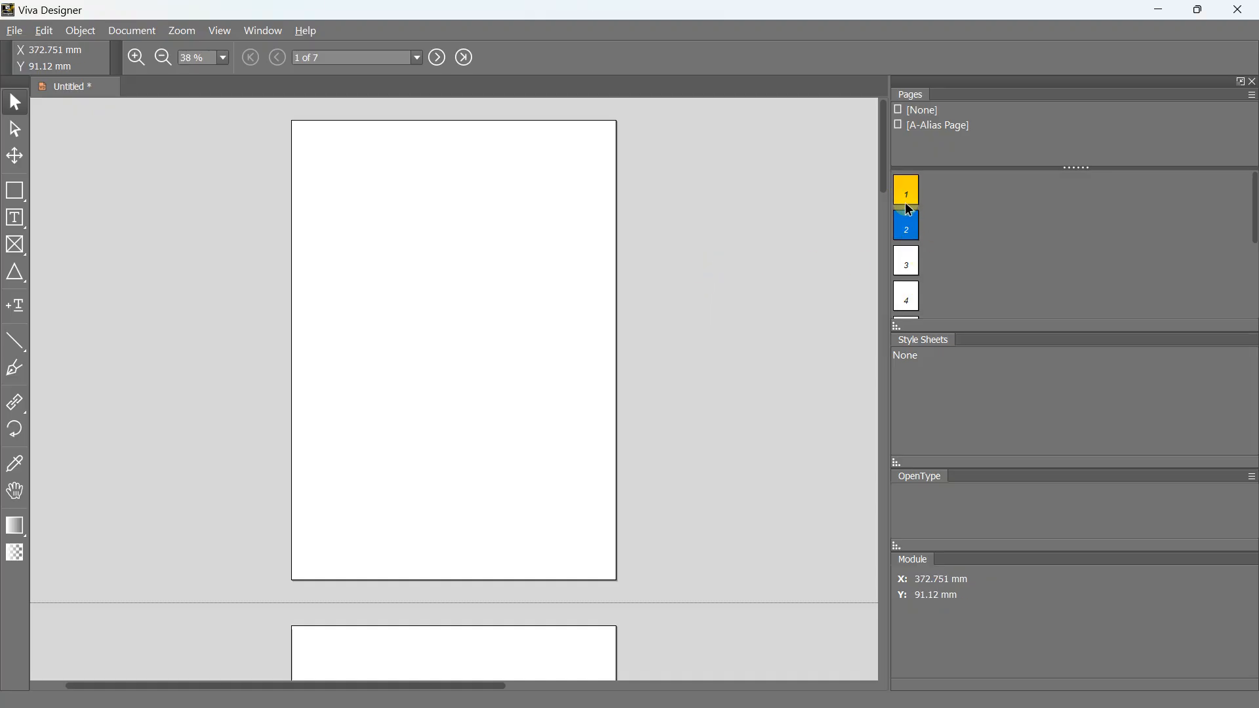
{"action": "left_click", "coordinate": [906, 203]}
Draw a 210 × 297 mm rectangle covering page 1, filled with [Red] and with the frame color set to [None]
{"action": "left_click", "coordinate": [14, 192]}
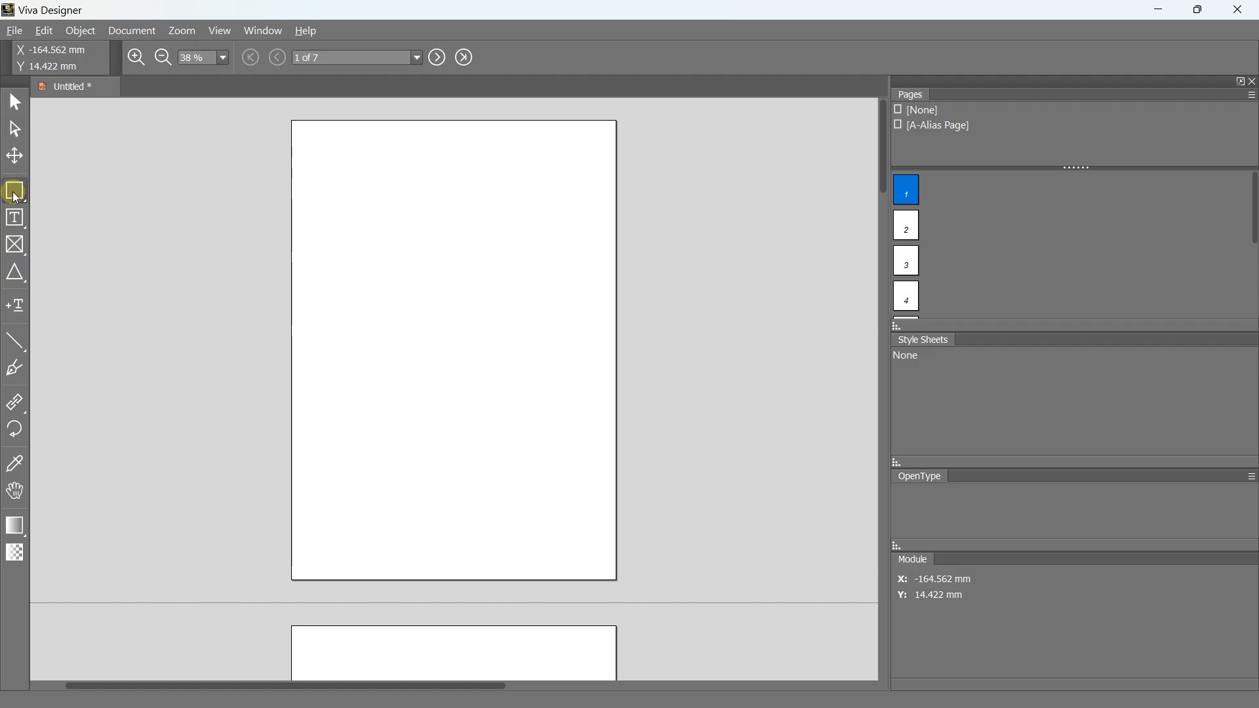
{"action": "left_click_drag", "start_coordinate": [293, 121], "coordinate": [616, 580]}
{"action": "left_click", "coordinate": [383, 54]}
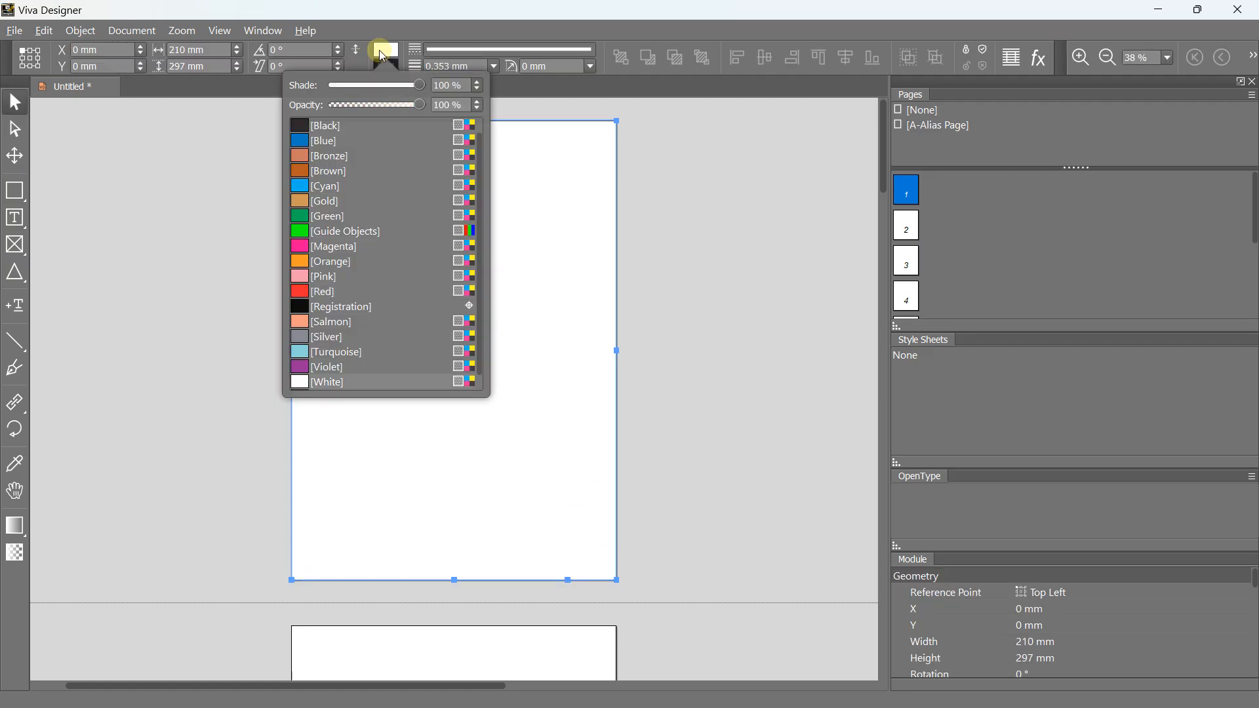
{"action": "left_click", "coordinate": [315, 291]}
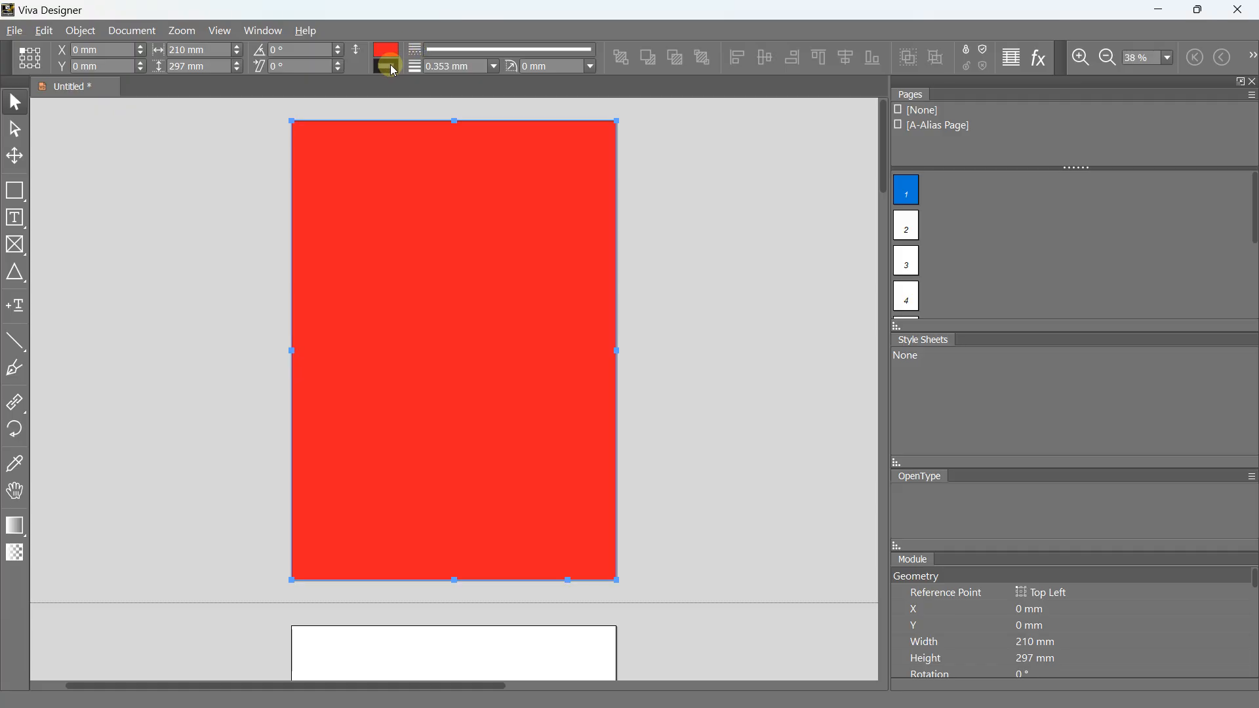
{"action": "left_click", "coordinate": [387, 66]}
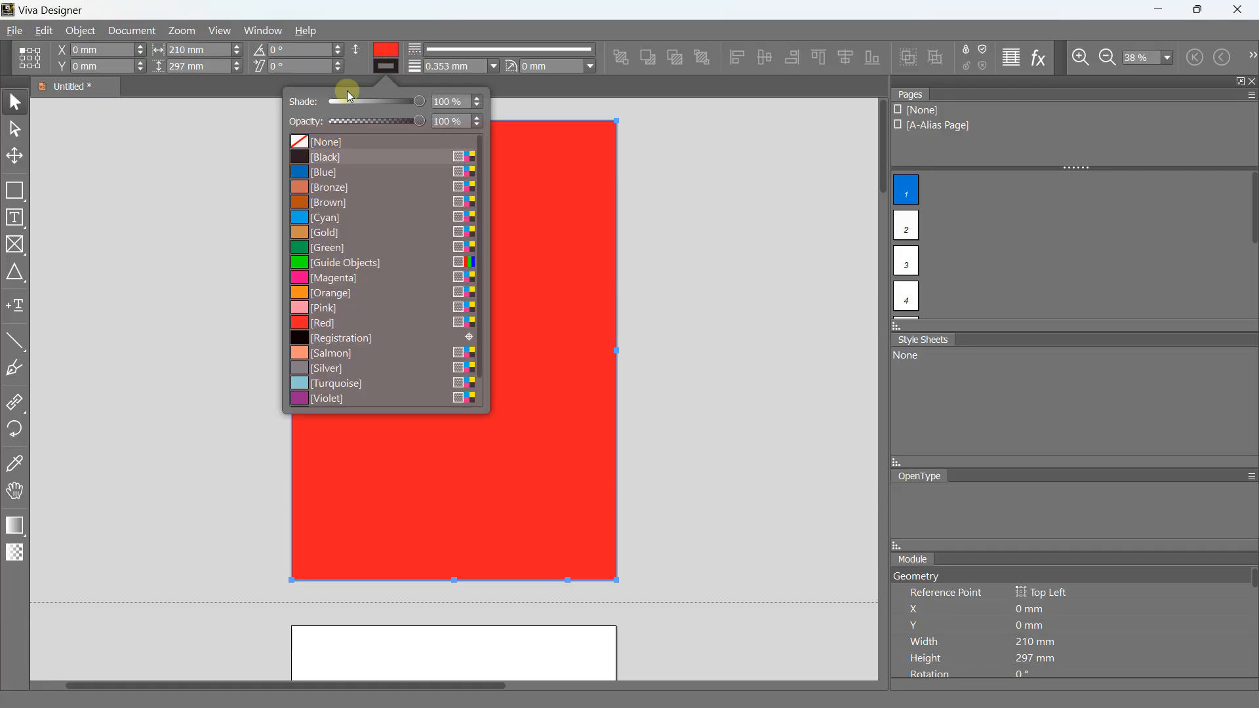
{"action": "left_click", "coordinate": [186, 140]}
Move the red document page 1 to the position after page 2
{"action": "left_click", "coordinate": [906, 227]}
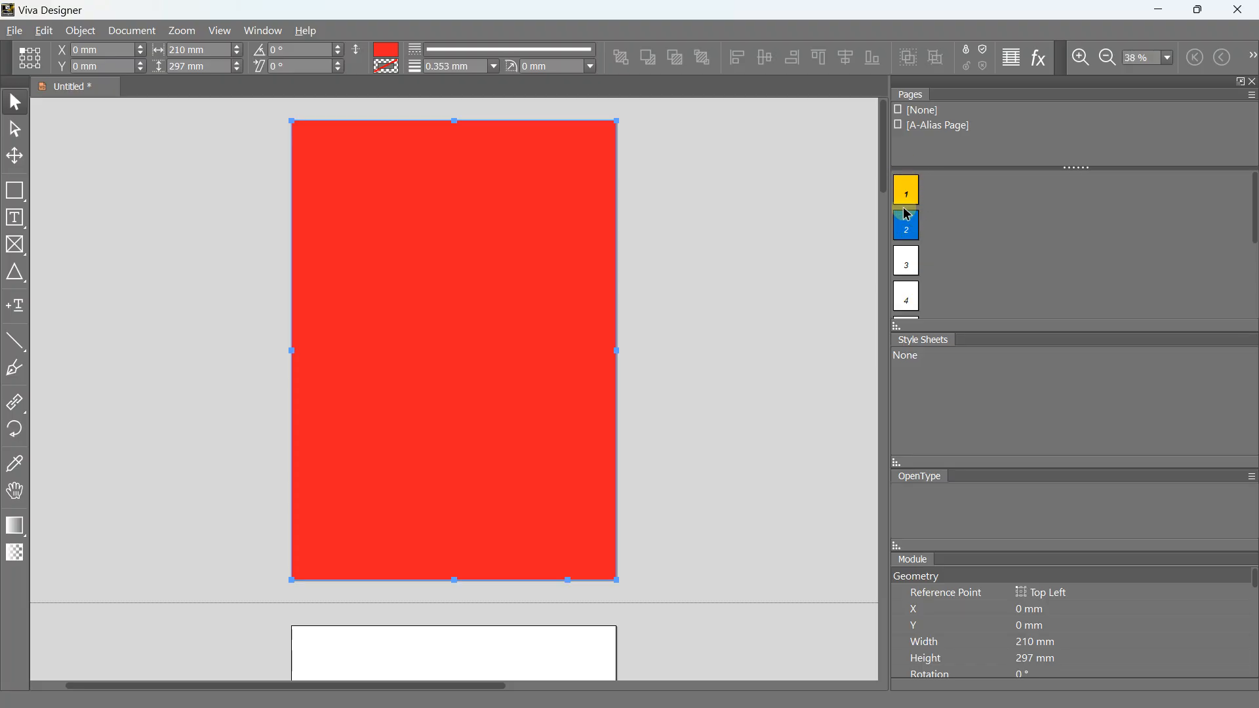
{"action": "left_click_drag", "start_coordinate": [908, 230], "coordinate": [905, 186]}
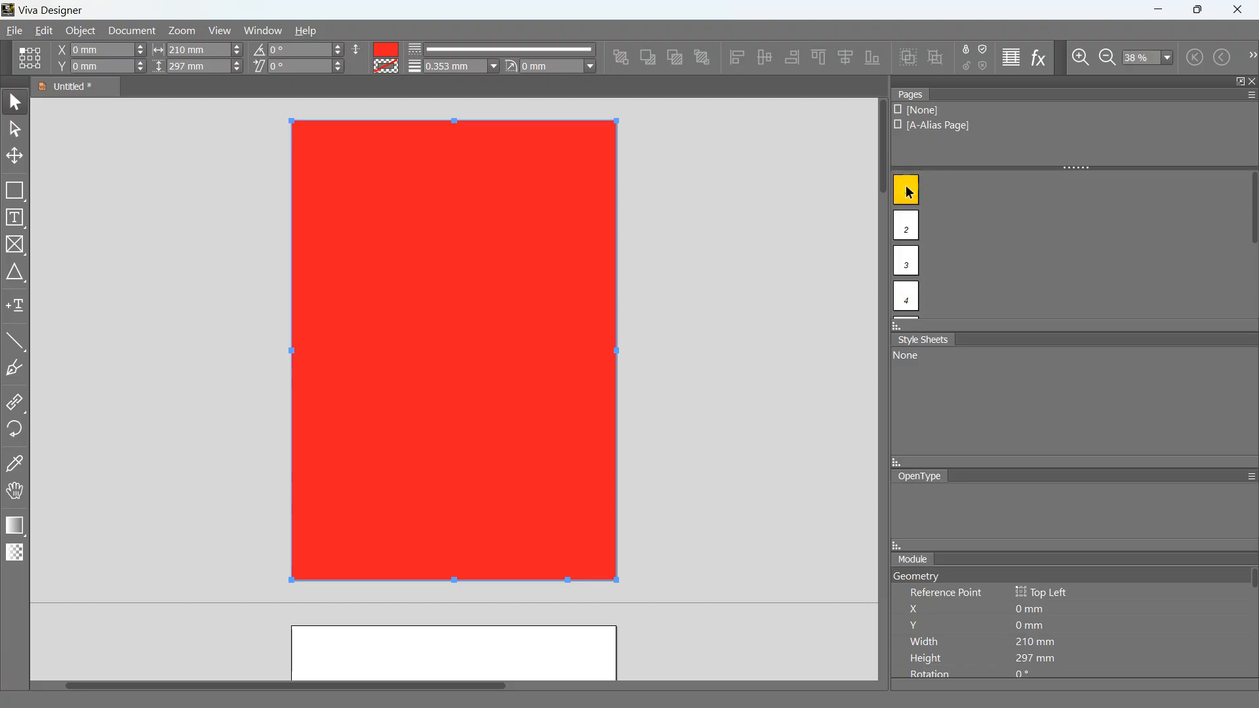
{"action": "left_click", "coordinate": [902, 226]}
{"action": "left_click", "coordinate": [911, 193]}
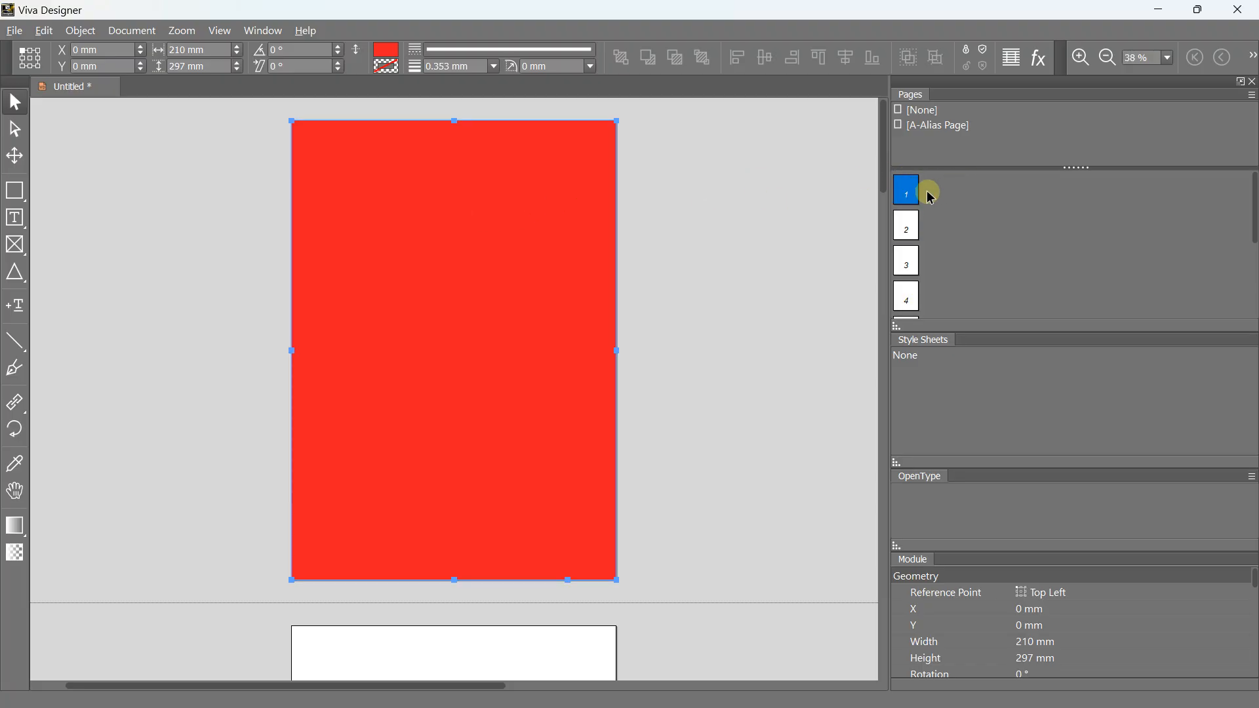
{"action": "left_click_drag", "start_coordinate": [906, 189], "coordinate": [903, 254]}
{"action": "scroll", "coordinate": [548, 253], "scroll_direction": "up", "scroll_amount": 5}
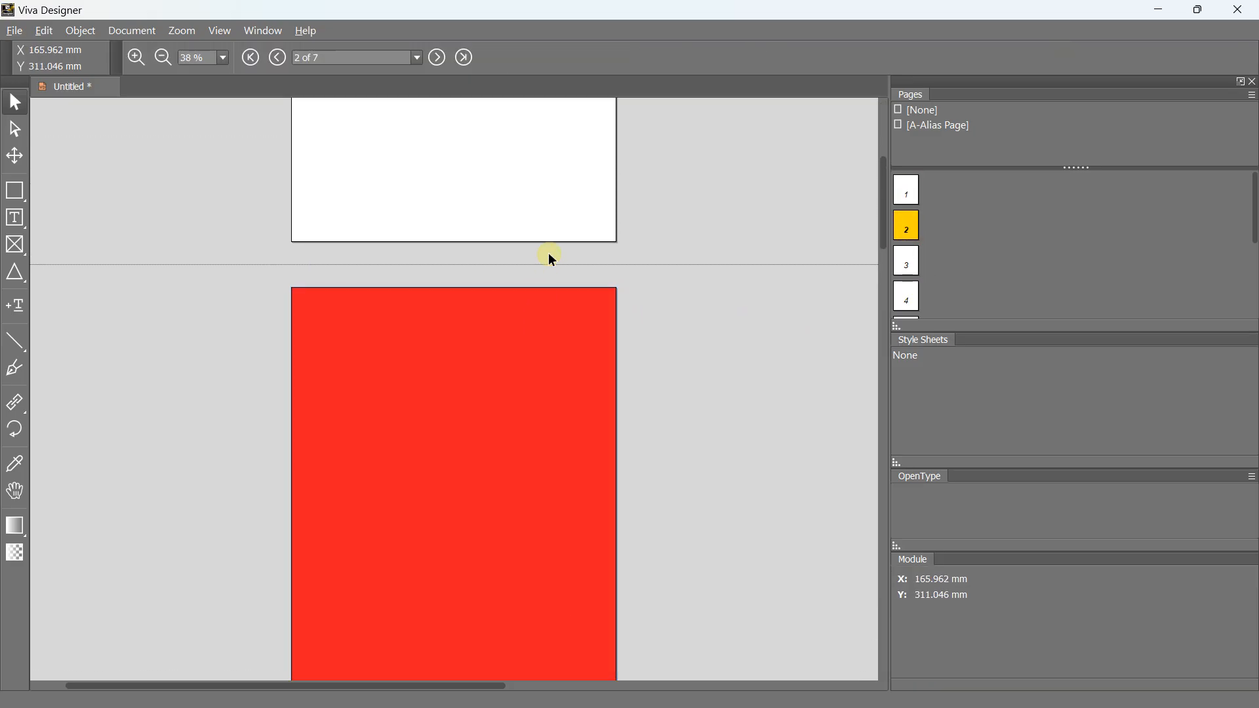
{"action": "scroll", "coordinate": [562, 262], "scroll_direction": "up", "scroll_amount": 5}
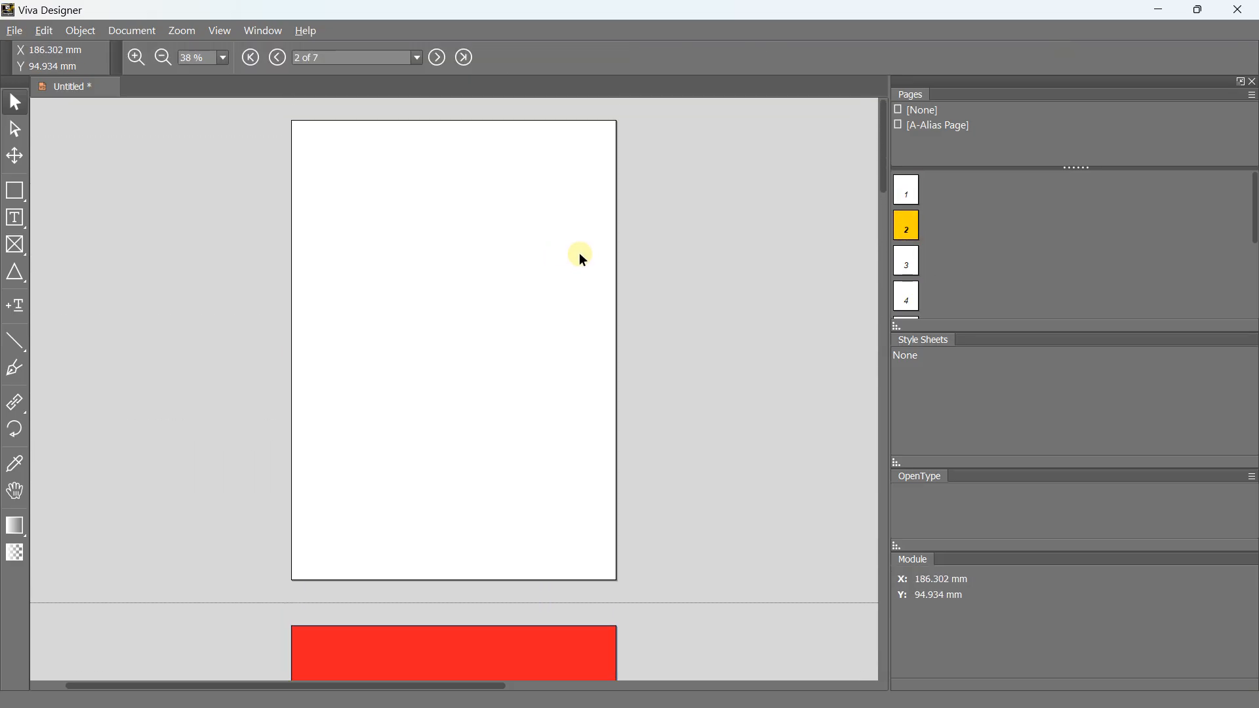
{"action": "scroll", "coordinate": [577, 257], "scroll_direction": "down", "scroll_amount": 2}
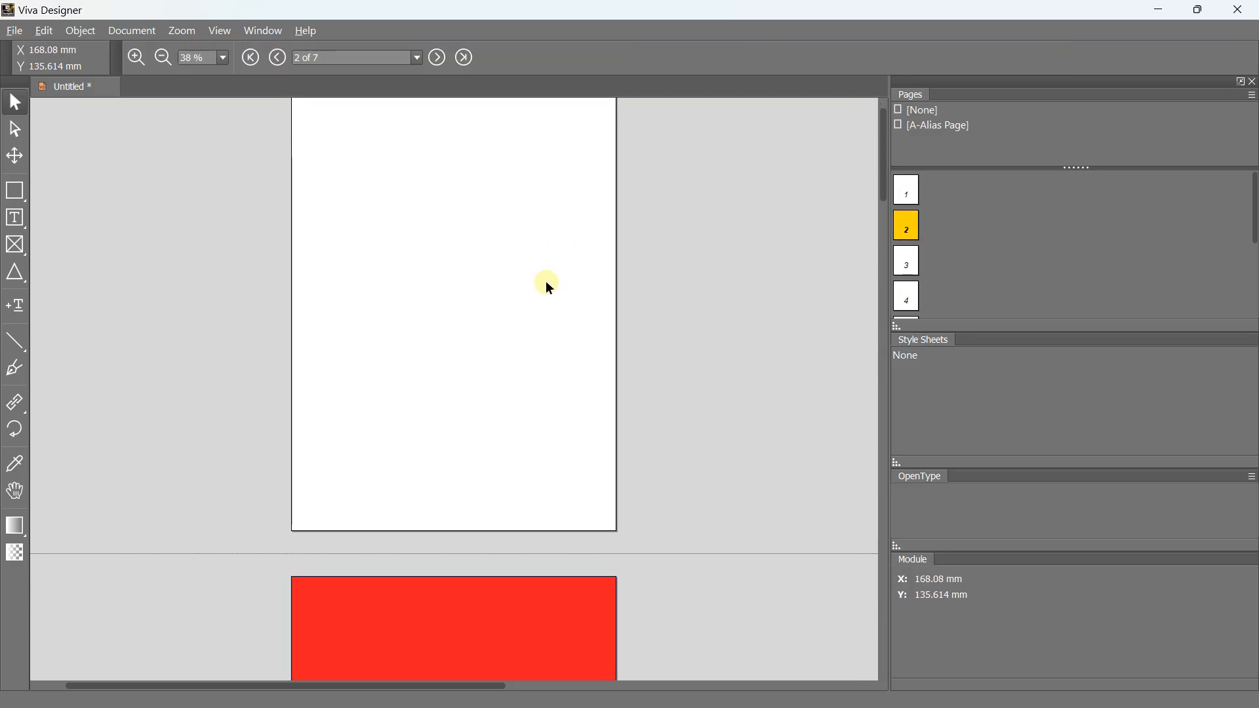
Move the red document page one position further down so that it becomes page 3
{"action": "left_click_drag", "start_coordinate": [916, 224], "coordinate": [860, 118]}
{"action": "scroll", "coordinate": [528, 289], "scroll_direction": "up", "scroll_amount": 1}
{"action": "scroll", "coordinate": [528, 288], "scroll_direction": "up", "scroll_amount": 1}
{"action": "left_click", "coordinate": [907, 230]}
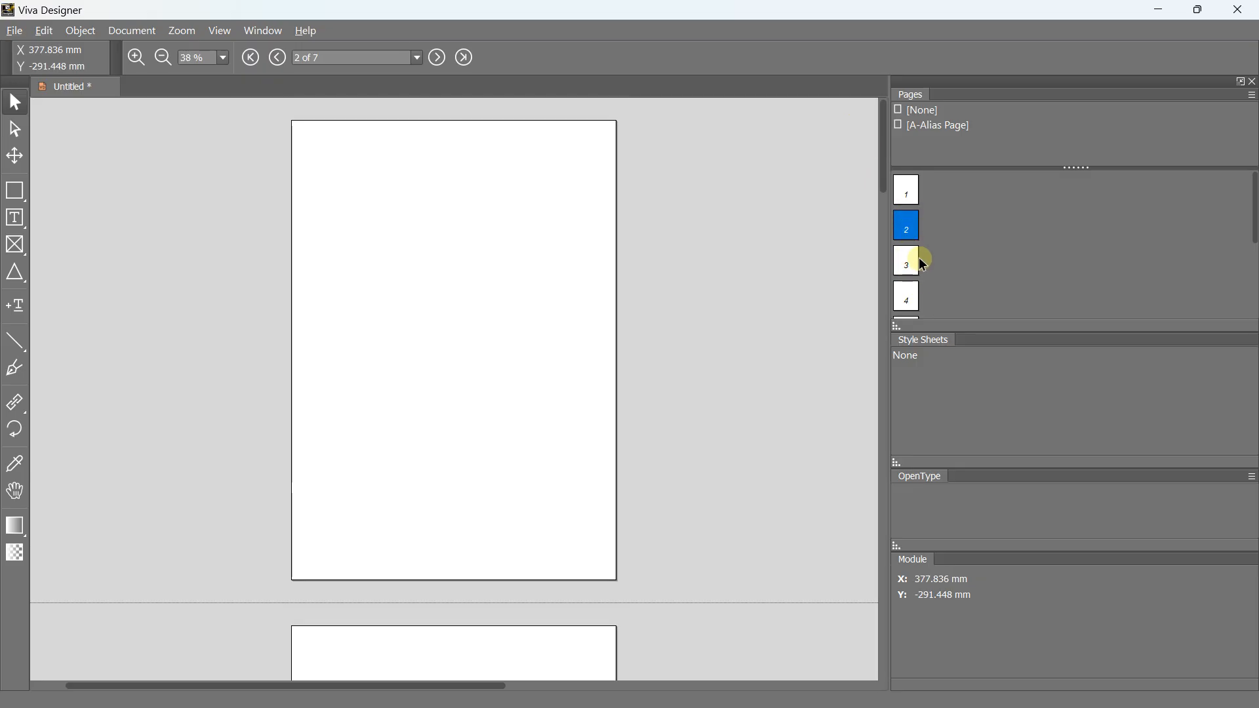
Delete the red rectangle from document page 3
{"action": "scroll", "coordinate": [692, 339], "scroll_direction": "down", "scroll_amount": 4}
{"action": "scroll", "coordinate": [692, 340], "scroll_direction": "down", "scroll_amount": 6}
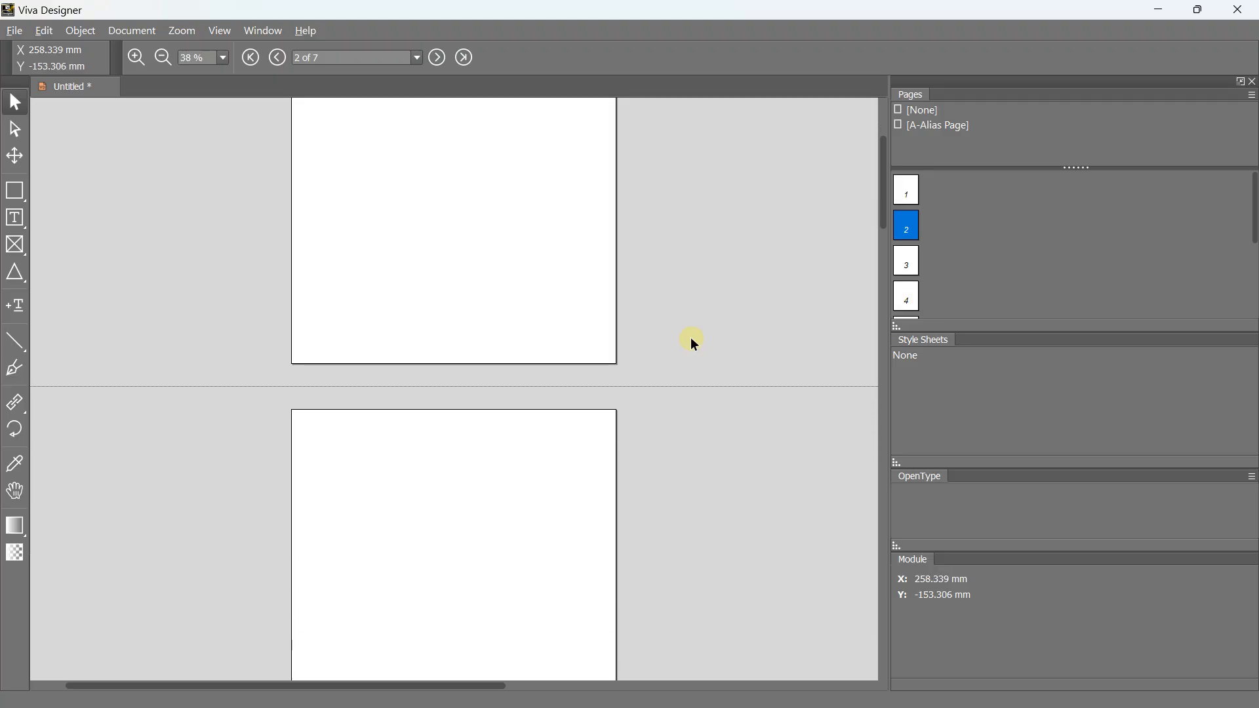
{"action": "scroll", "coordinate": [703, 355], "scroll_direction": "down", "scroll_amount": 10}
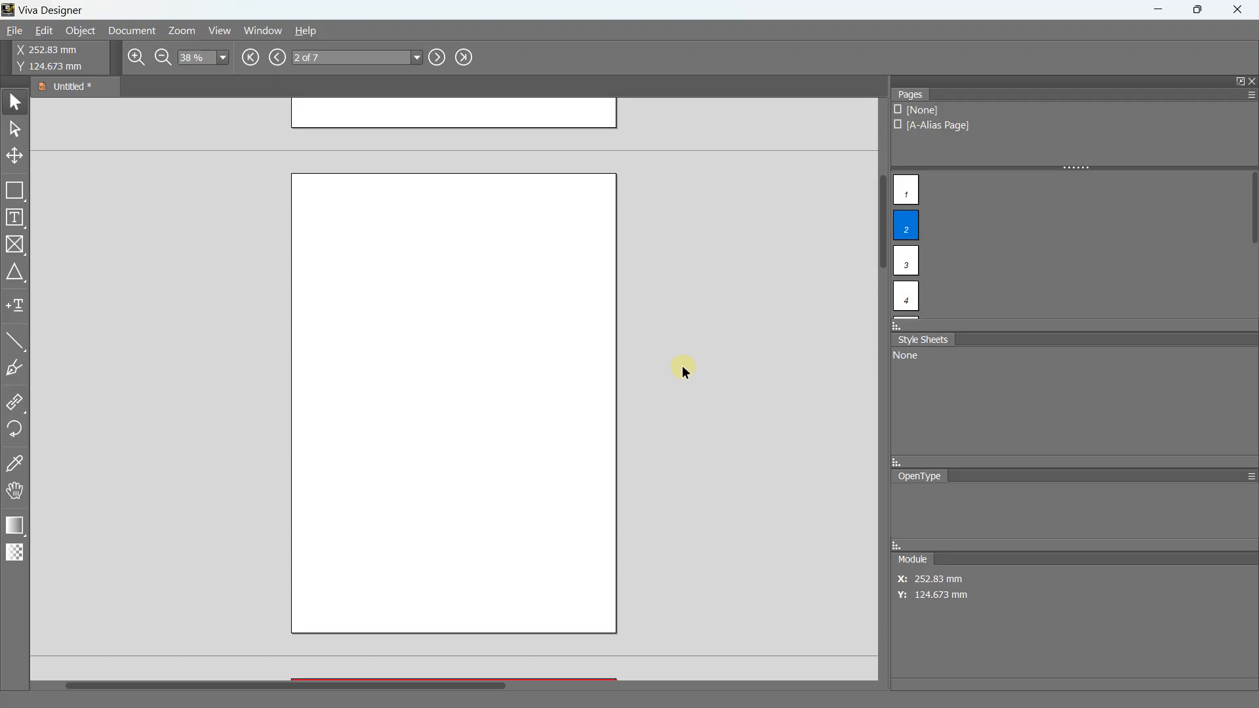
{"action": "scroll", "coordinate": [594, 367], "scroll_direction": "down", "scroll_amount": 6}
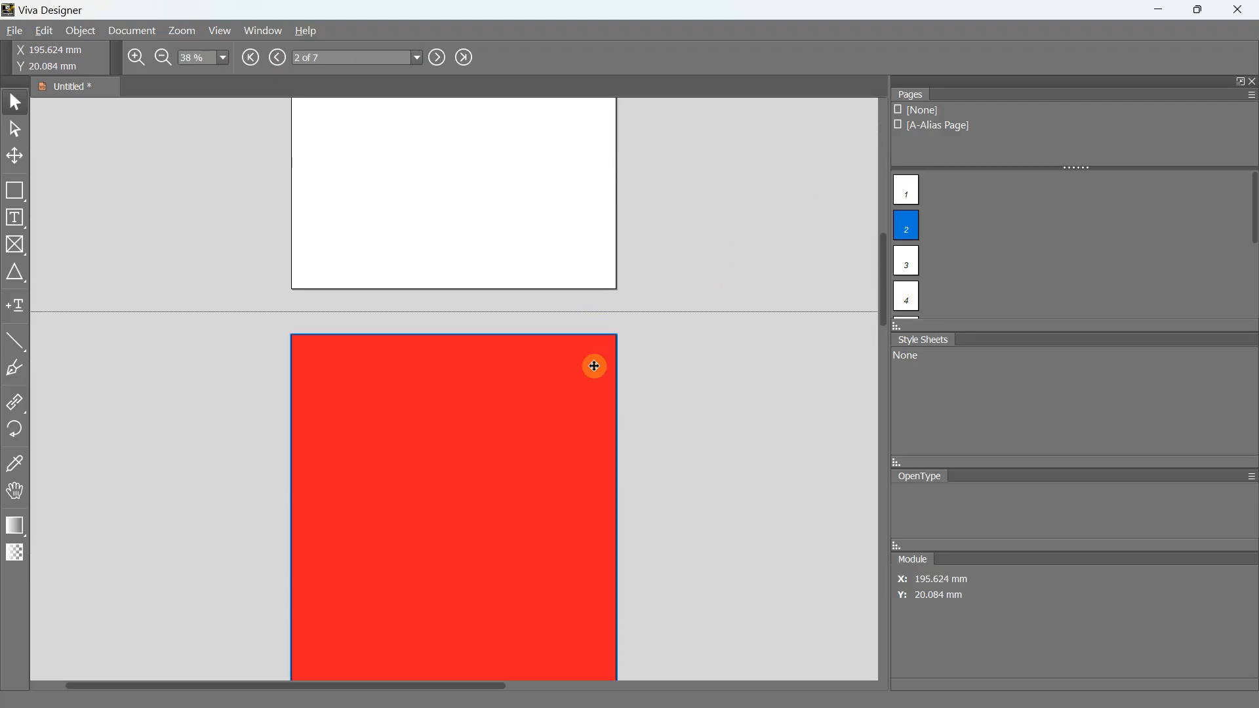
{"action": "left_click", "coordinate": [535, 338]}
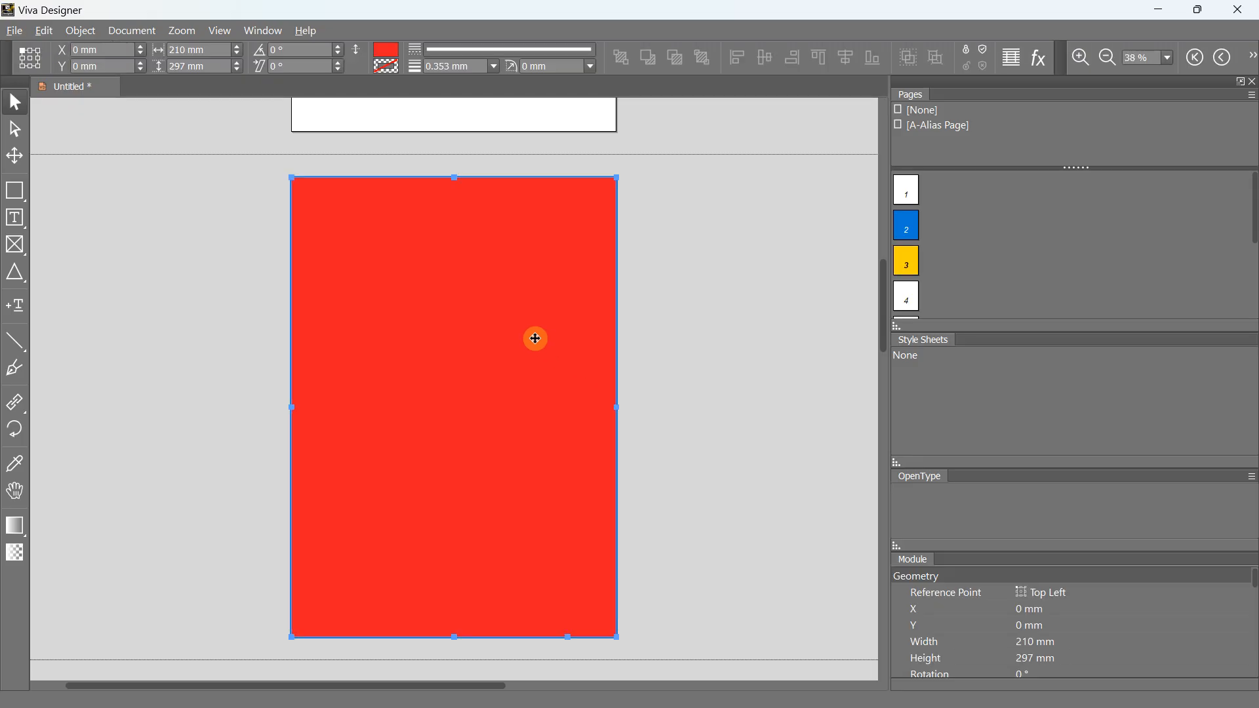
{"action": "key", "text": "Delete"}
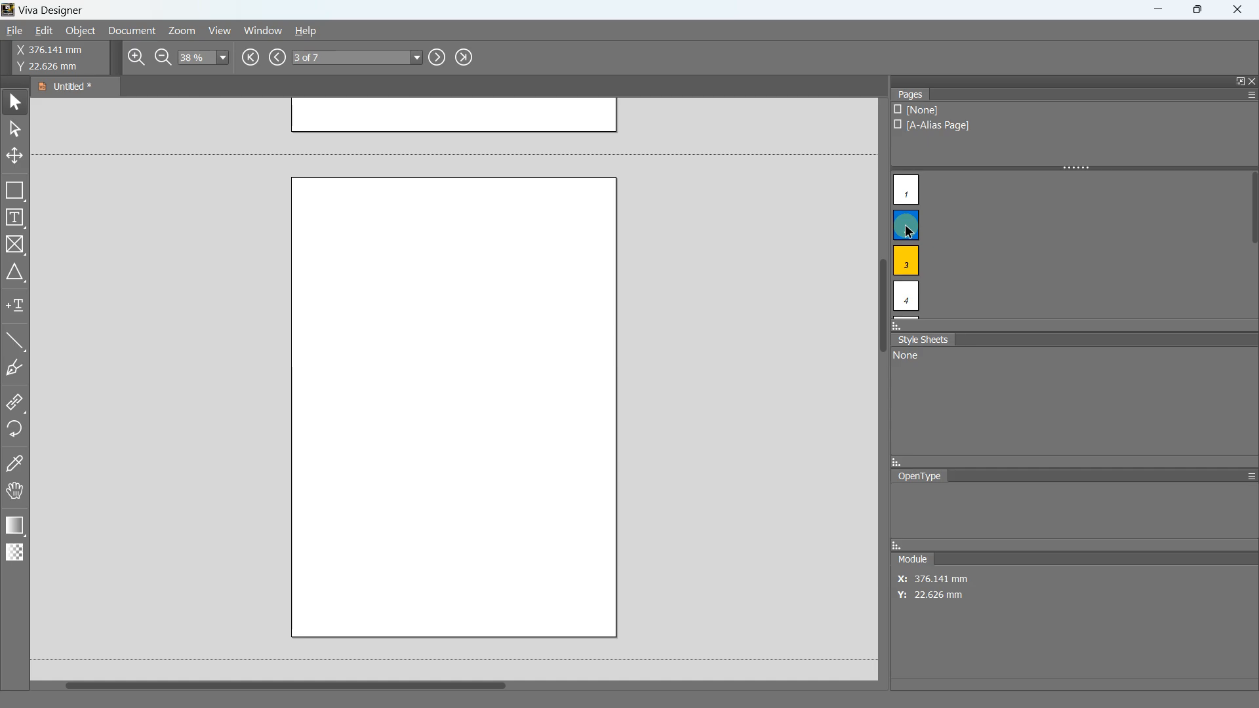
Delete all document pages from page 2 onward, keeping only page 1
{"action": "scroll", "coordinate": [908, 231], "scroll_direction": "down", "scroll_amount": 3}
{"action": "left_click_drag", "start_coordinate": [909, 231], "coordinate": [911, 266]}
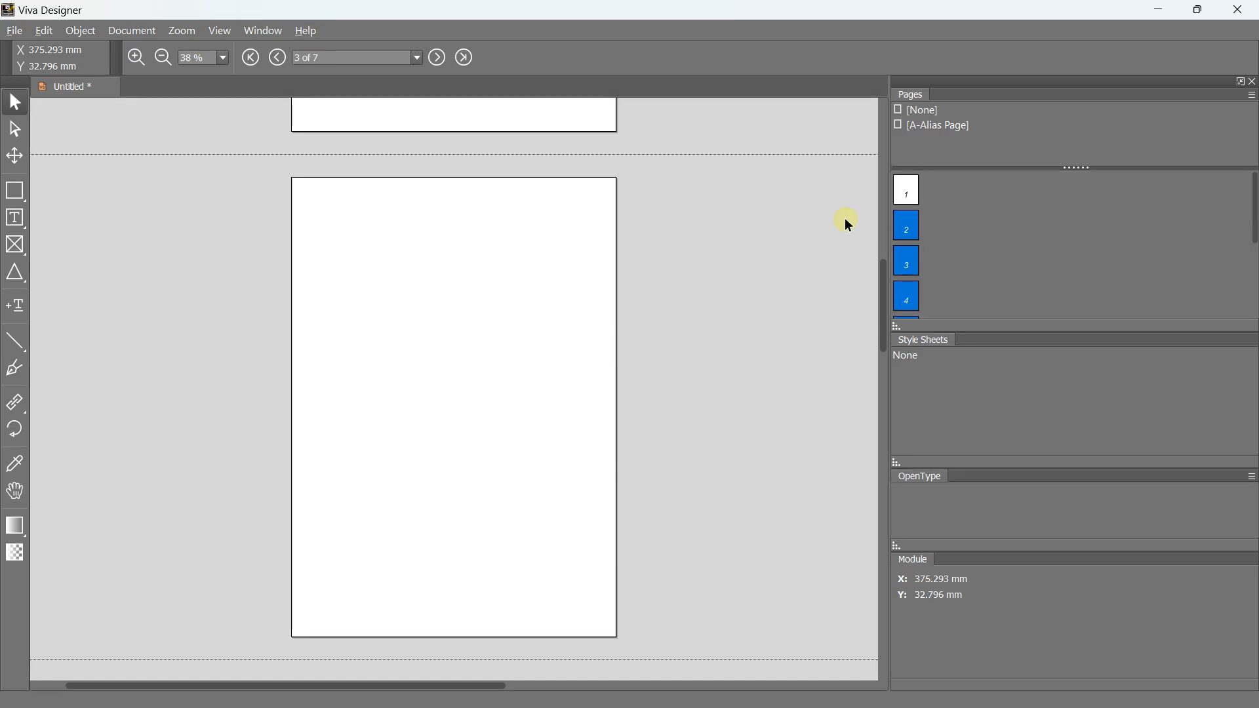
{"action": "right_click", "coordinate": [915, 232]}
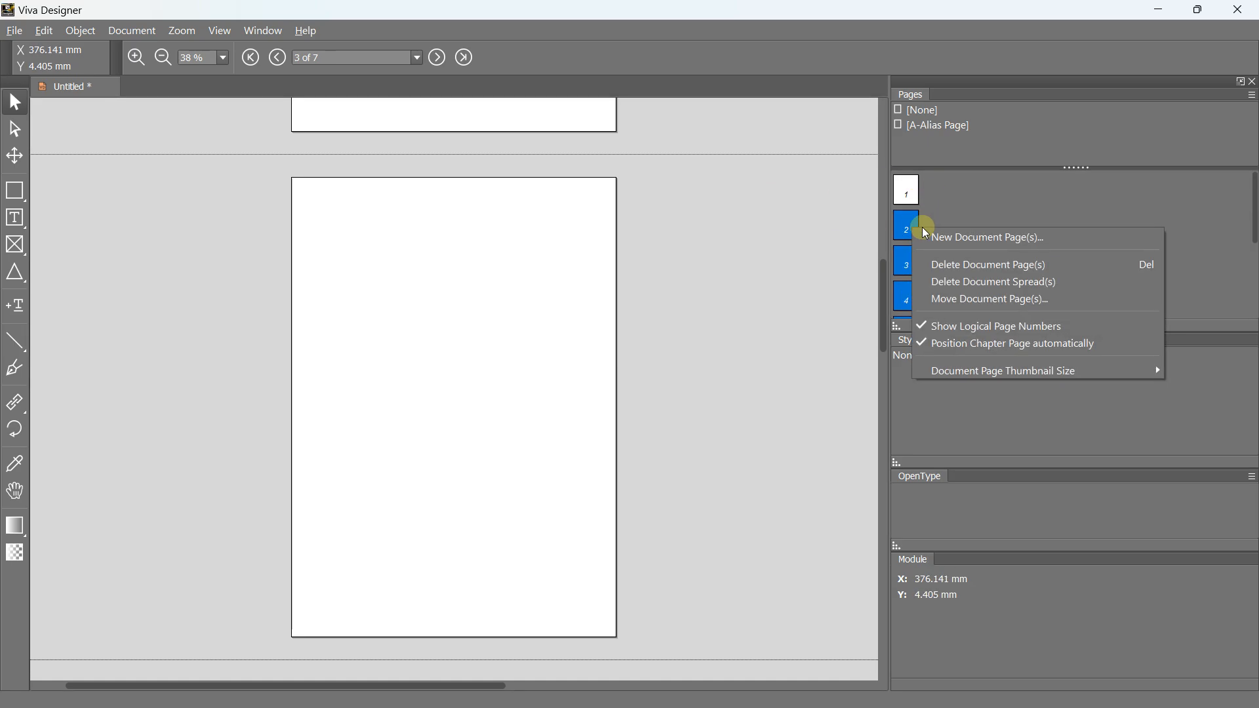
{"action": "left_click", "coordinate": [955, 266]}
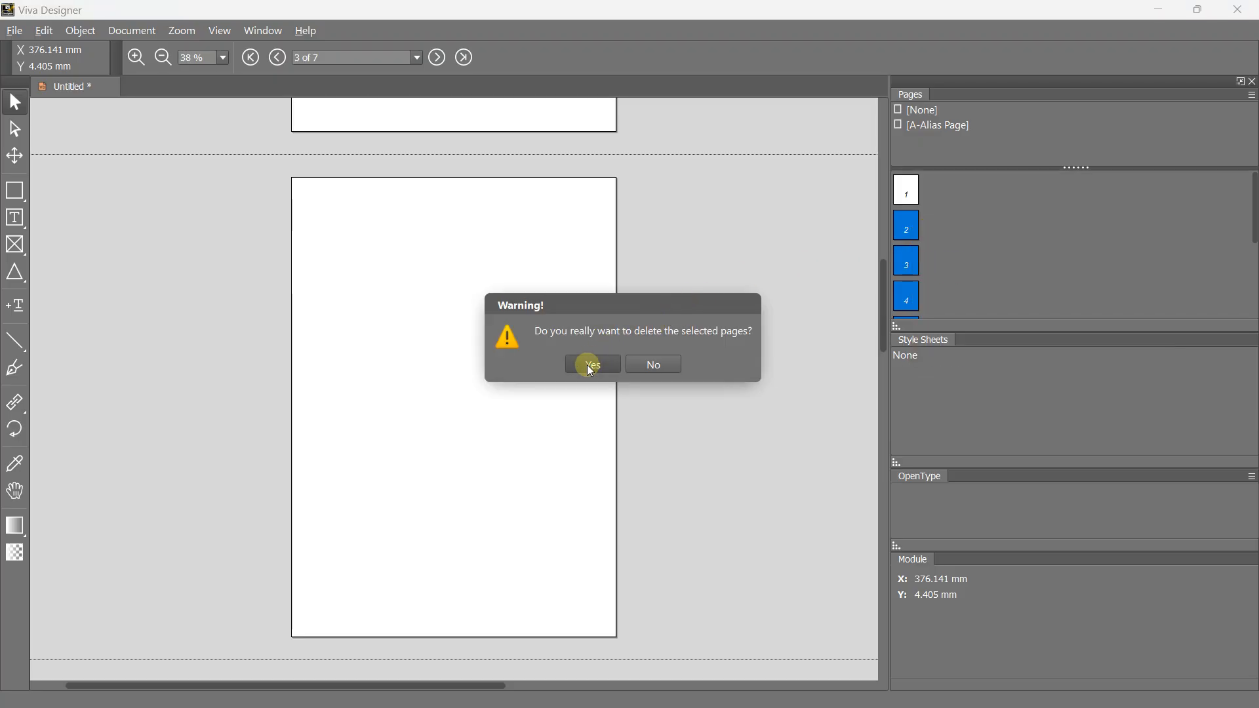
{"action": "left_click", "coordinate": [592, 362]}
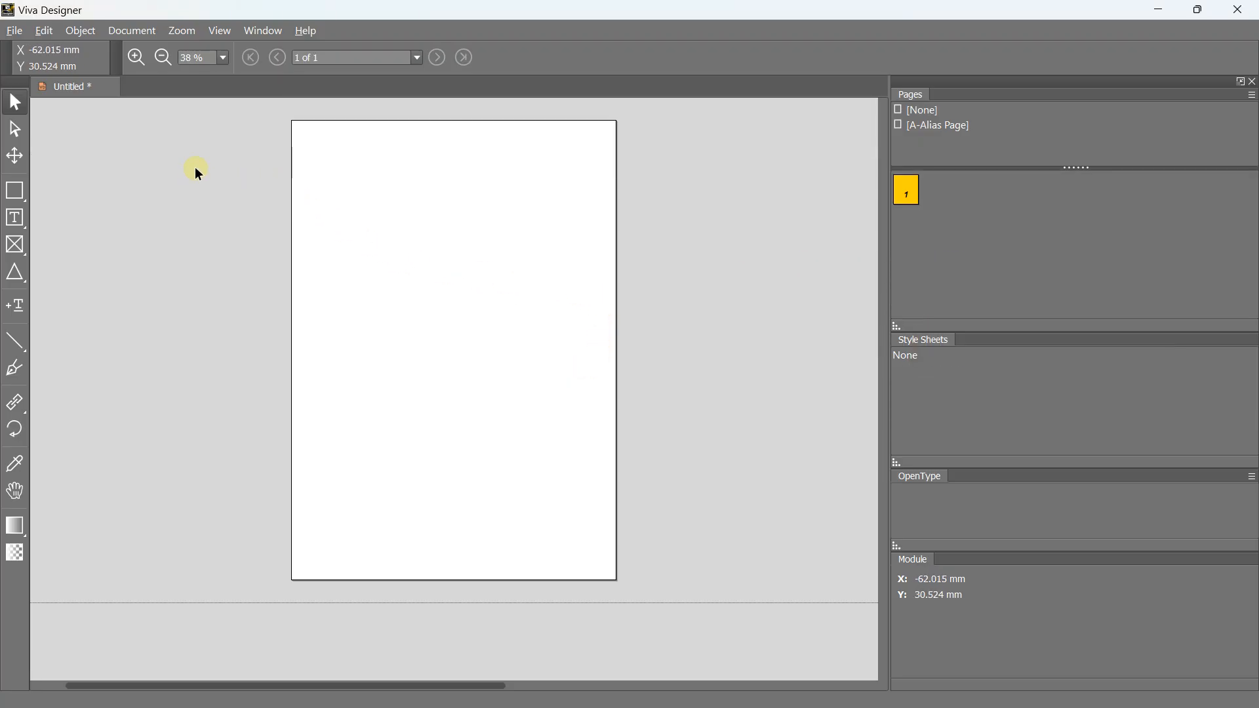